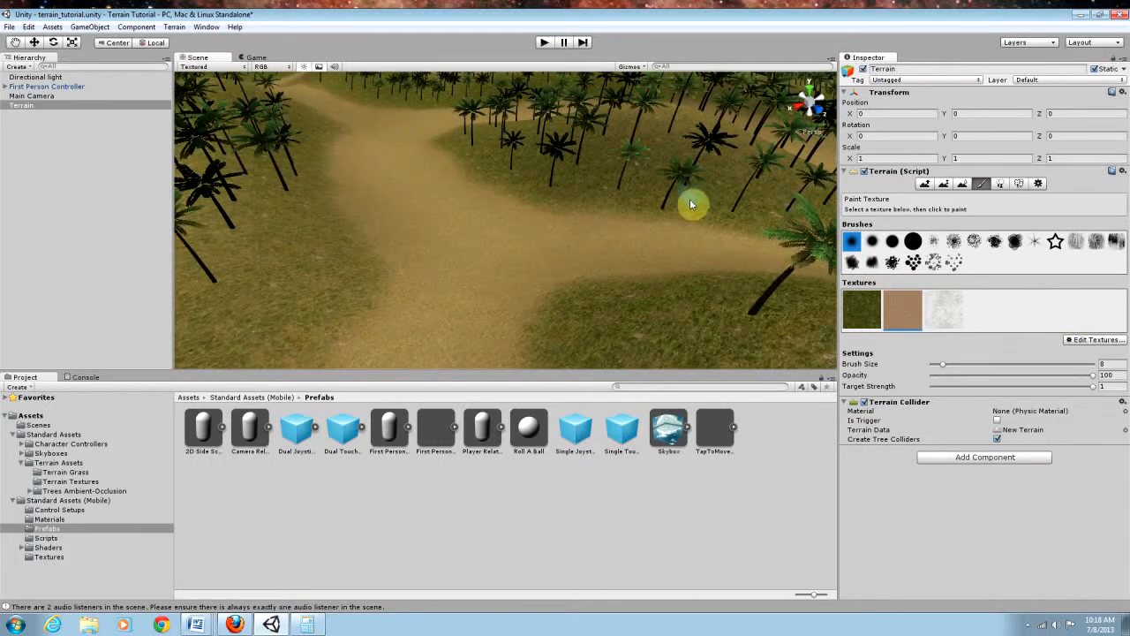
# Step: Add the Grass texture as a grass detail for painting on the terrain, keeping its default sizes and colours
pyautogui.press('w')
pyautogui.moveTo(847, 221)
pyautogui.mouseDown(button='right')
pyautogui.moveTo(835, 200)
pyautogui.moveTo(801, 192)
pyautogui.moveTo(808, 115)
pyautogui.moveTo(830, 102)
pyautogui.moveTo(520, 134)
pyautogui.moveTo(585, 136)
pyautogui.moveTo(386, 126)
pyautogui.moveTo(488, 130)
pyautogui.moveTo(552, 152)
pyautogui.moveTo(574, 207)
pyautogui.moveTo(580, 174)
pyautogui.moveTo(802, 129)
pyautogui.moveTo(825, 221)
pyautogui.mouseUp(button='right')
pyautogui.click(850, 241)
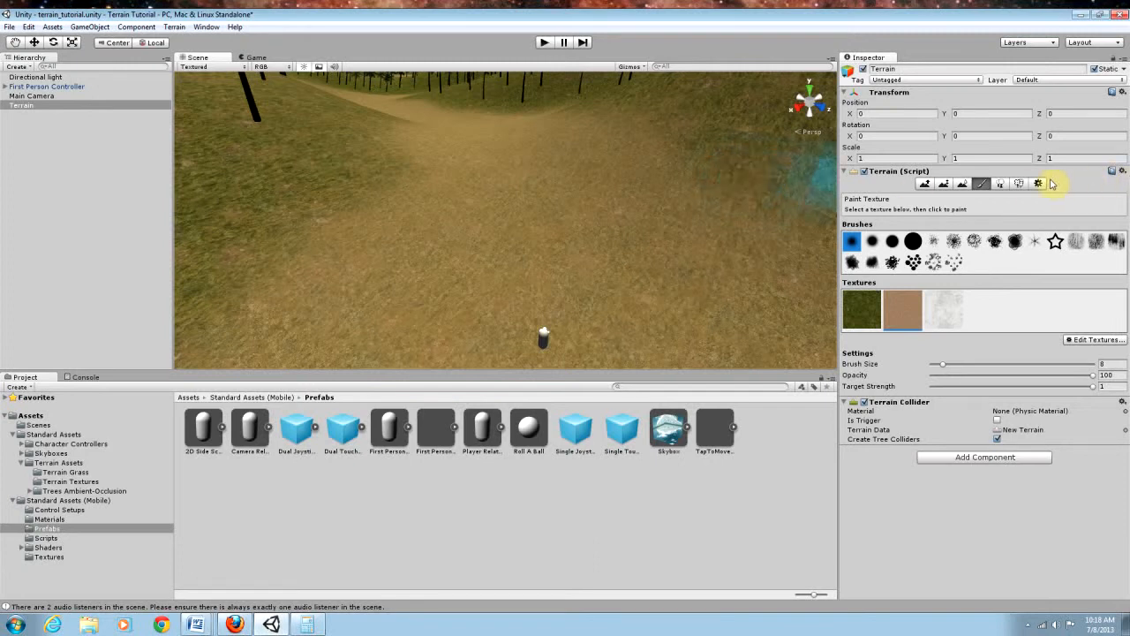
pyautogui.click(1019, 183)
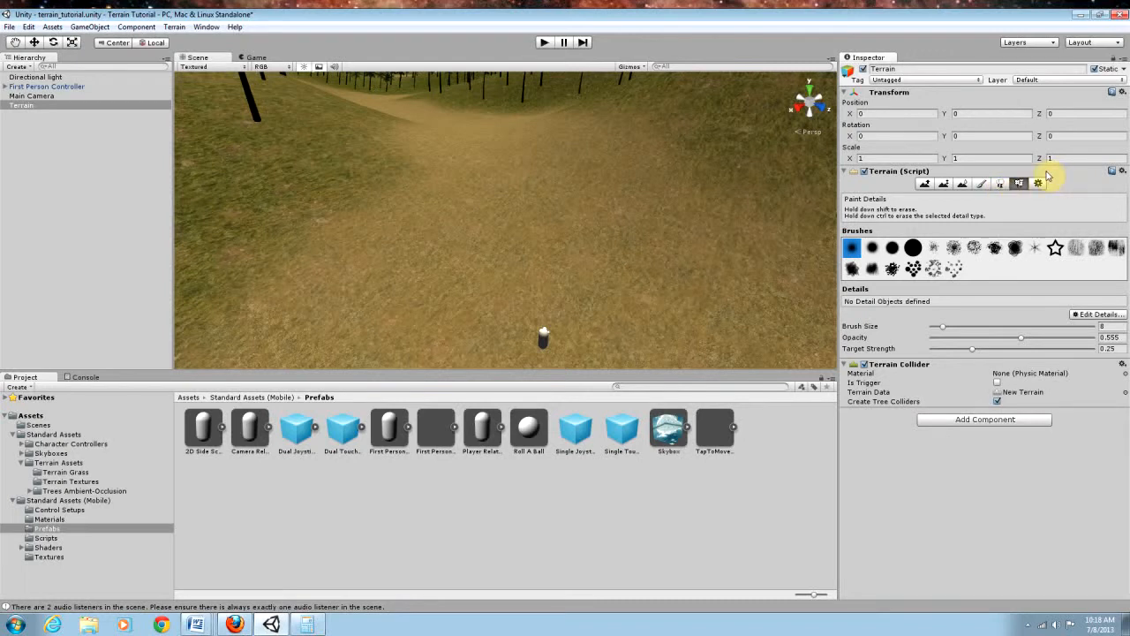
pyautogui.click(1087, 314)
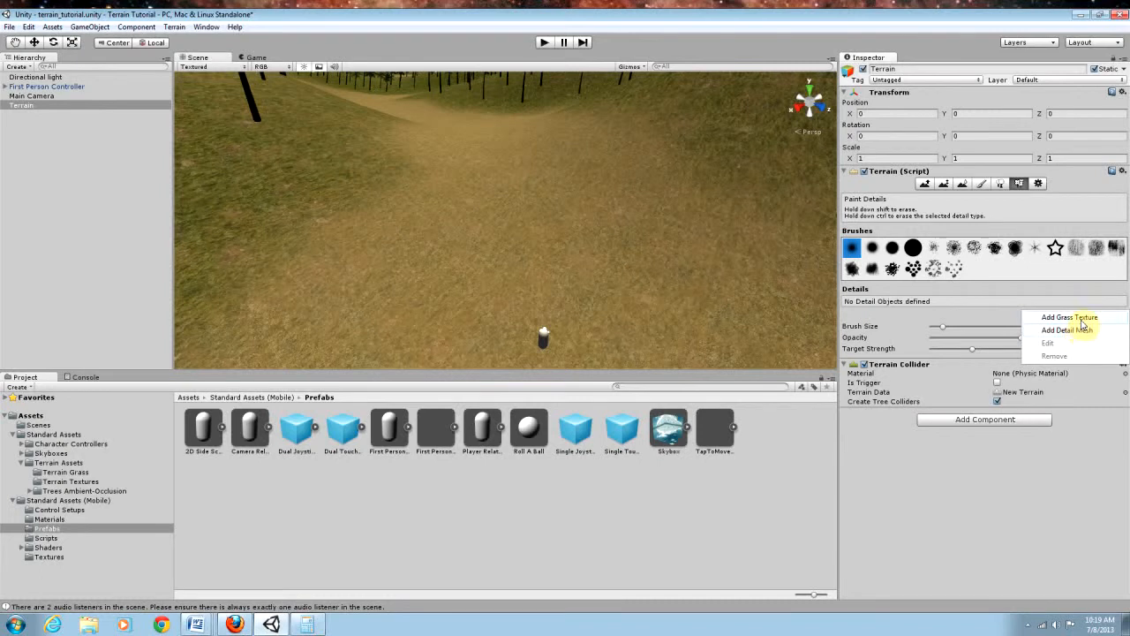
pyautogui.click(1079, 316)
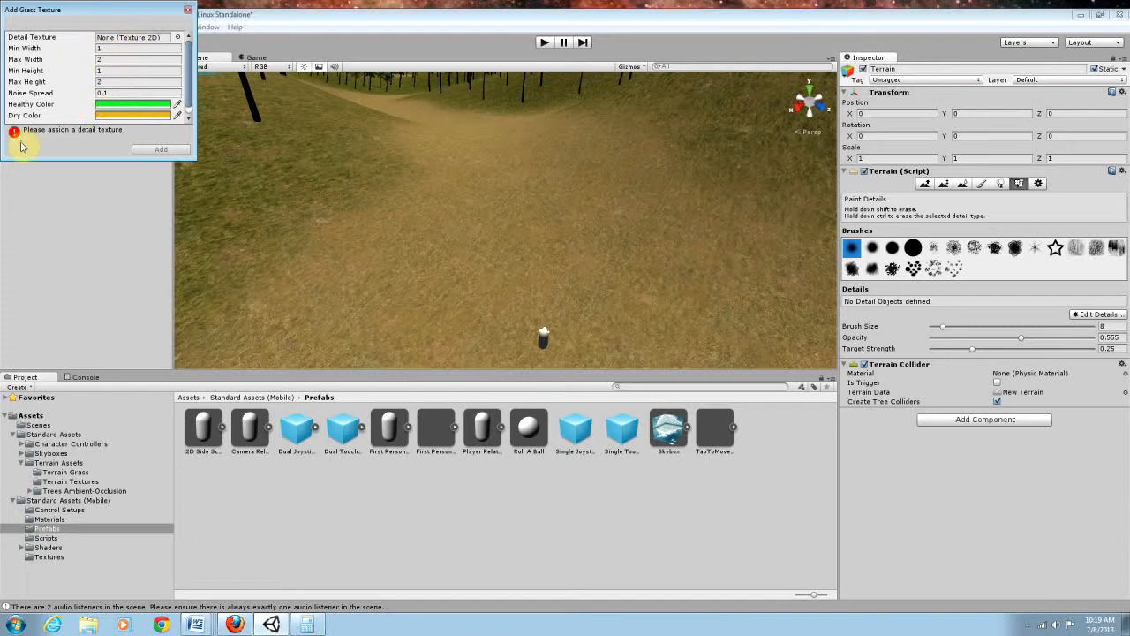
pyautogui.click(178, 38)
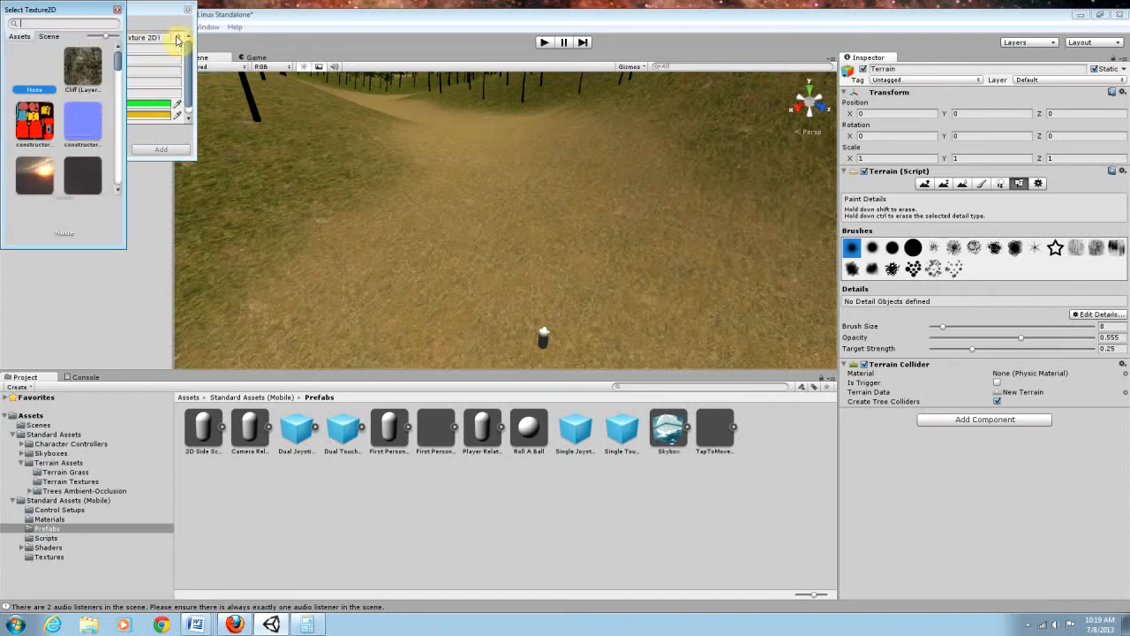
pyautogui.moveTo(118, 57); pyautogui.dragTo(117, 90)
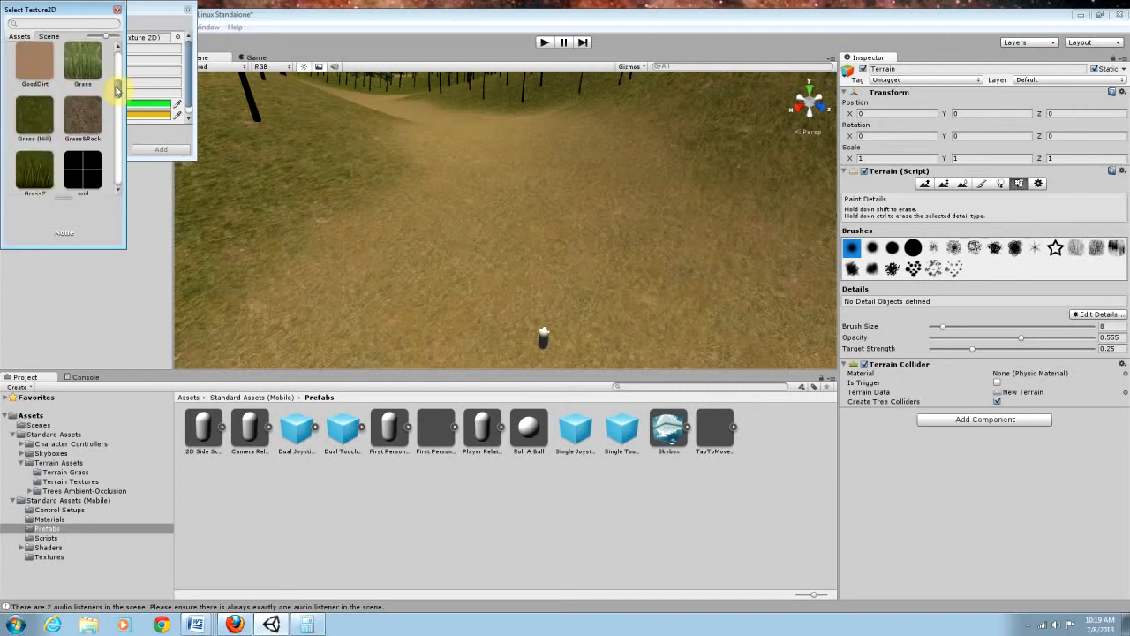
pyautogui.moveTo(115, 90); pyautogui.dragTo(120, 90)
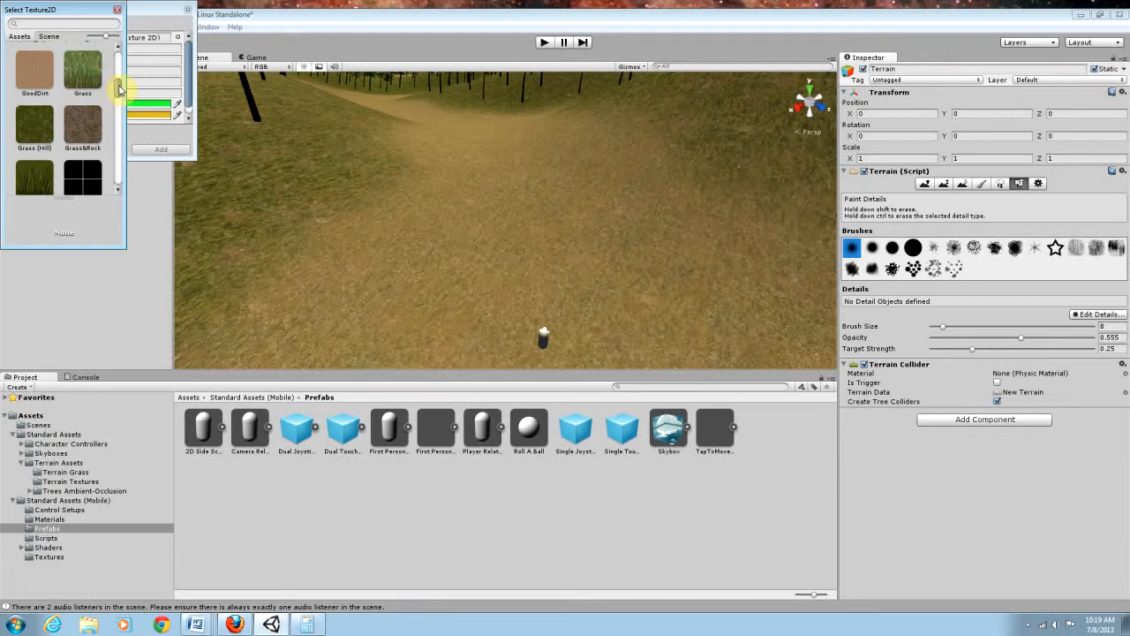
pyautogui.click(94, 78)
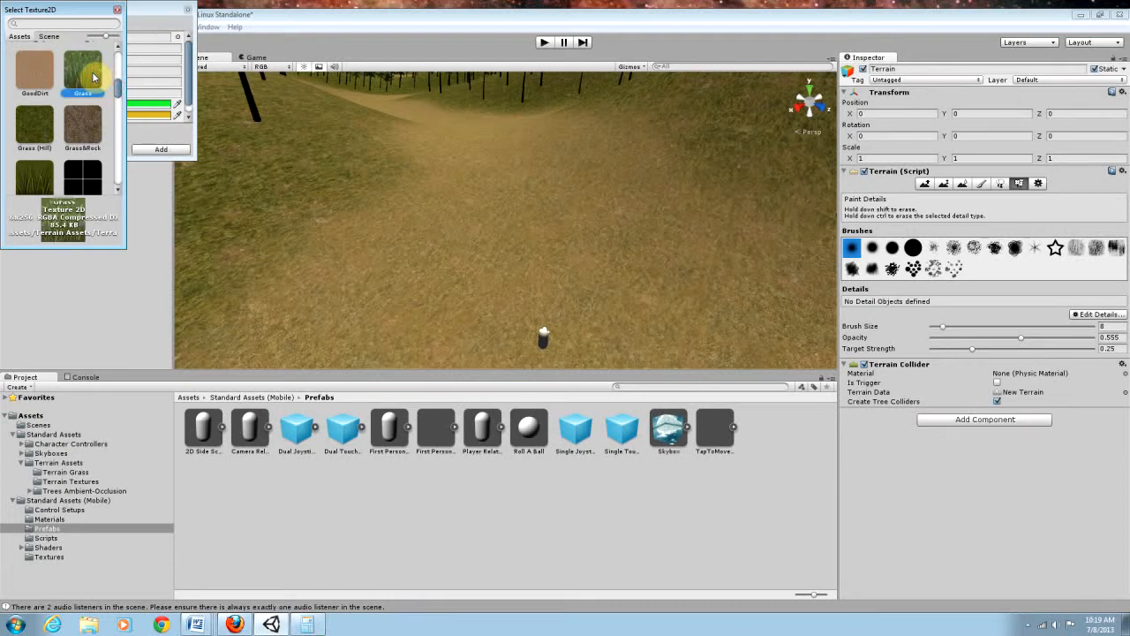
pyautogui.doubleClick(93, 78)
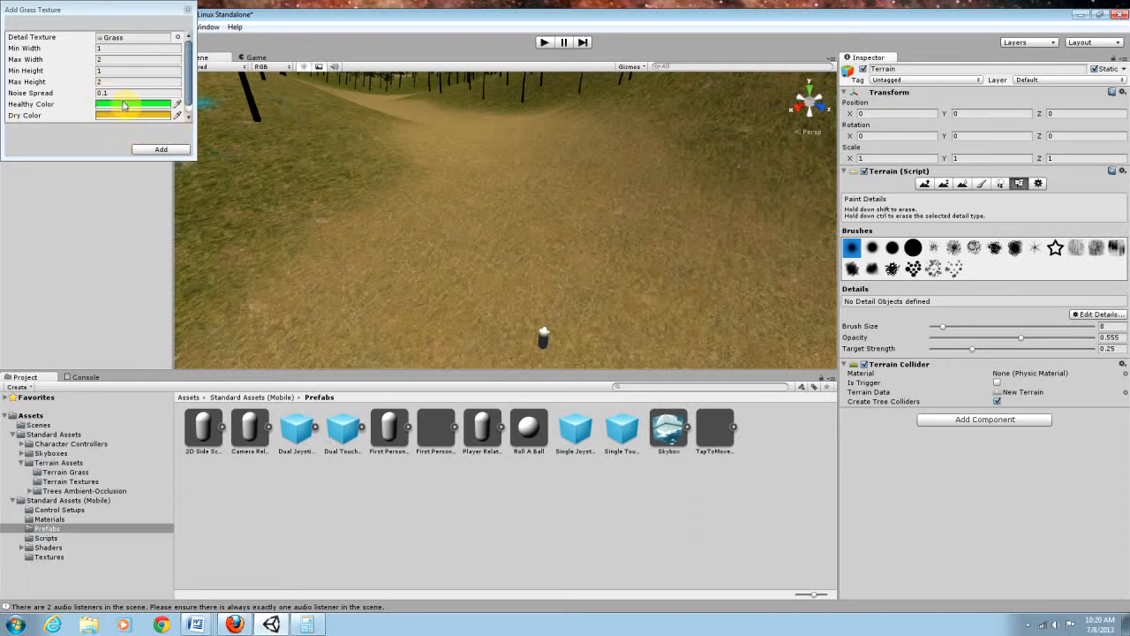
pyautogui.click(161, 149)
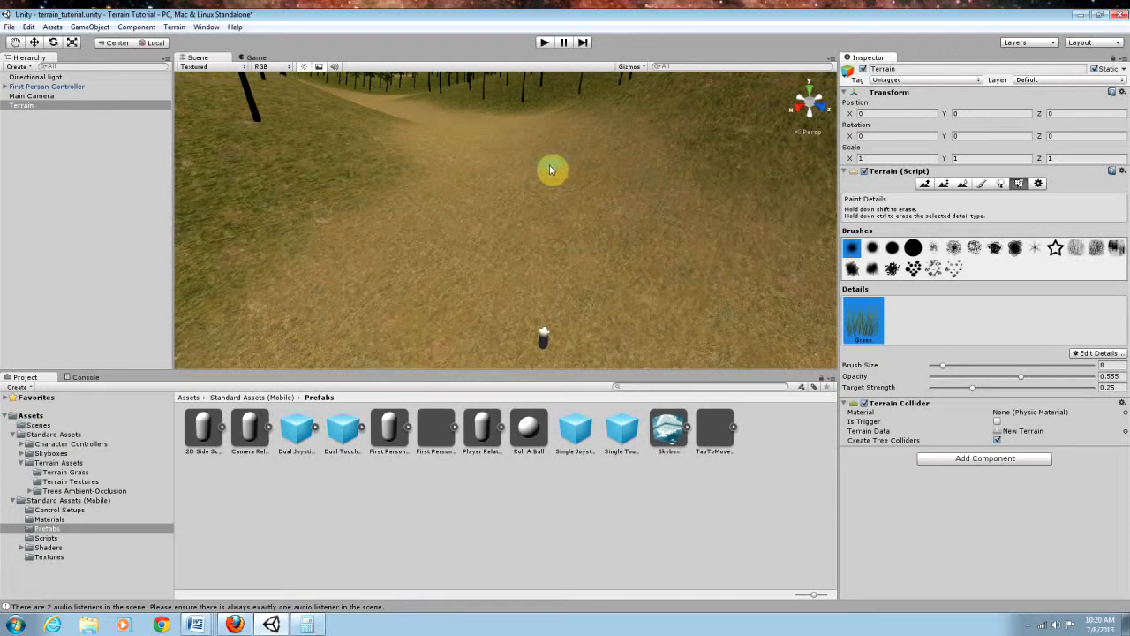
# Step: Set the brush size for painting grass details to 44
pyautogui.moveTo(505, 171); pyautogui.dragTo(547, 178, button='right')
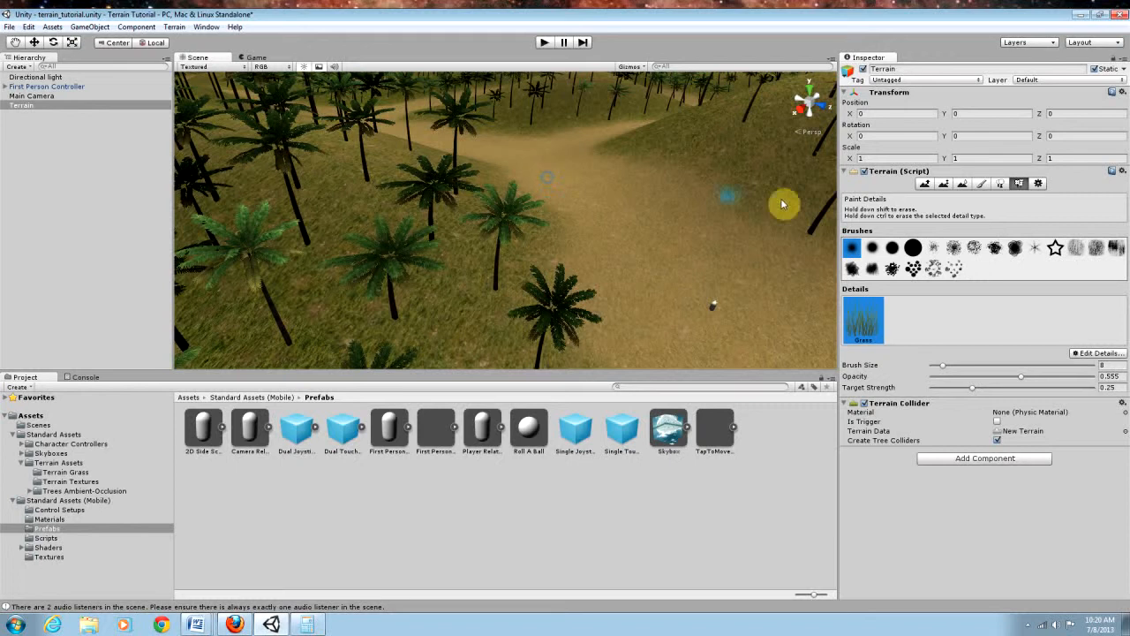
pyautogui.moveTo(941, 364); pyautogui.dragTo(1004, 371)
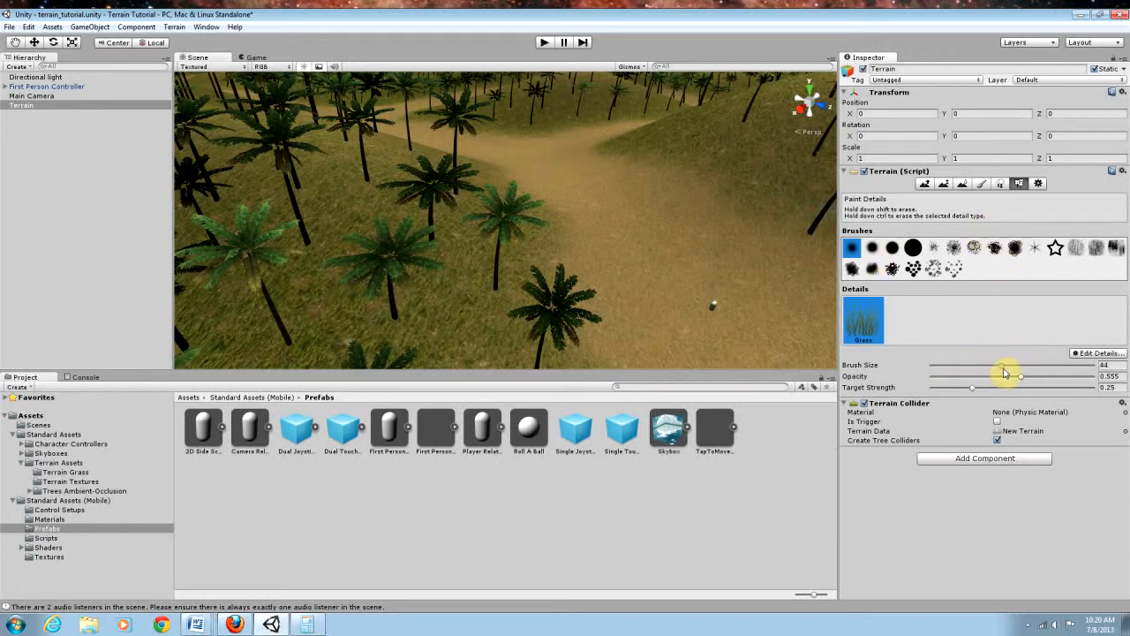
# Step: Try painting grass under the palms beside the dirt path, also with opacity 0.318, and undo each stroke
pyautogui.moveTo(617, 194)
pyautogui.mouseDown(button='right')
pyautogui.moveTo(429, 182)
pyautogui.moveTo(439, 206)
pyautogui.moveTo(459, 206)
pyautogui.mouseUp(button='right')
pyautogui.moveTo(547, 299); pyautogui.dragTo(543, 210)
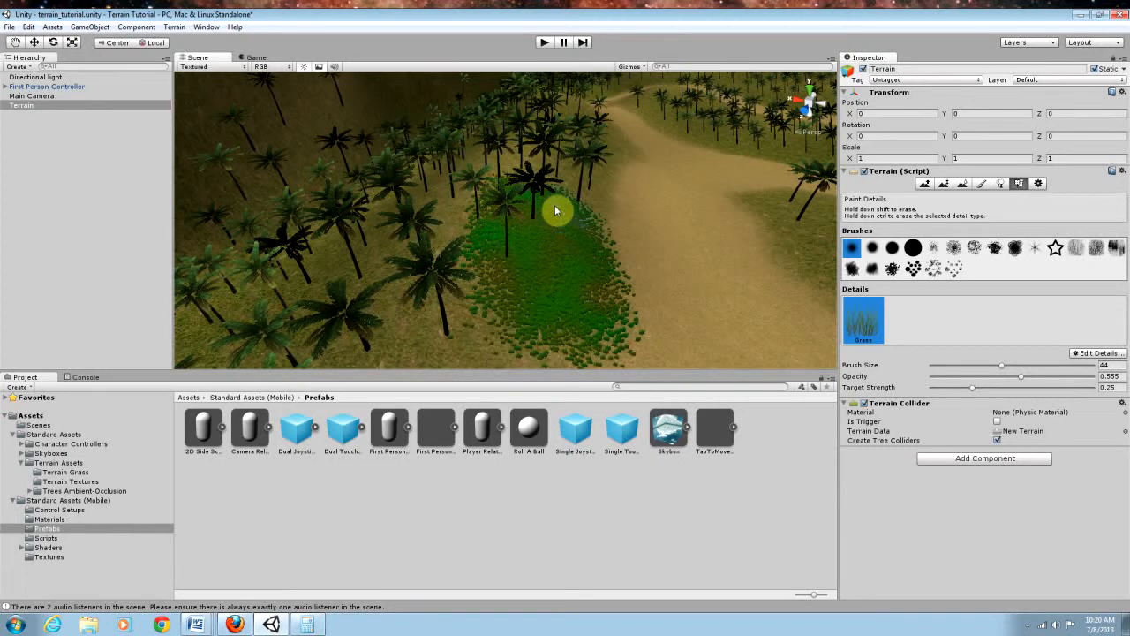
pyautogui.hotkey('ctrl', 'z')
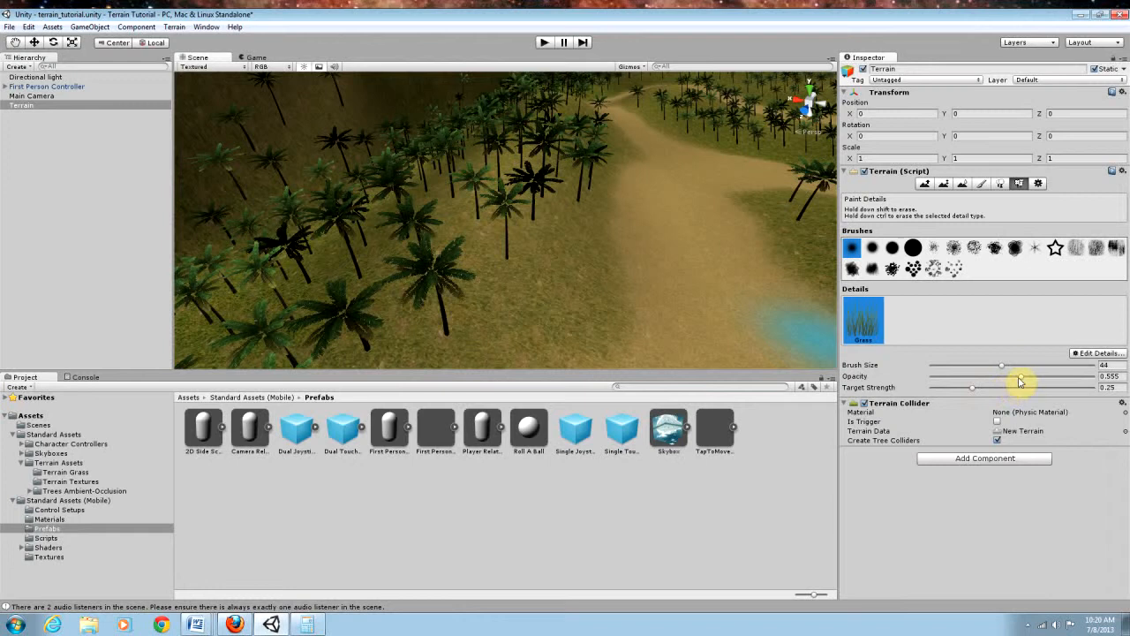
pyautogui.moveTo(1022, 380); pyautogui.dragTo(984, 378)
pyautogui.moveTo(581, 250)
pyautogui.mouseDown()
pyautogui.moveTo(562, 229)
pyautogui.moveTo(576, 299)
pyautogui.mouseUp()
pyautogui.hotkey('ctrl', 'z')
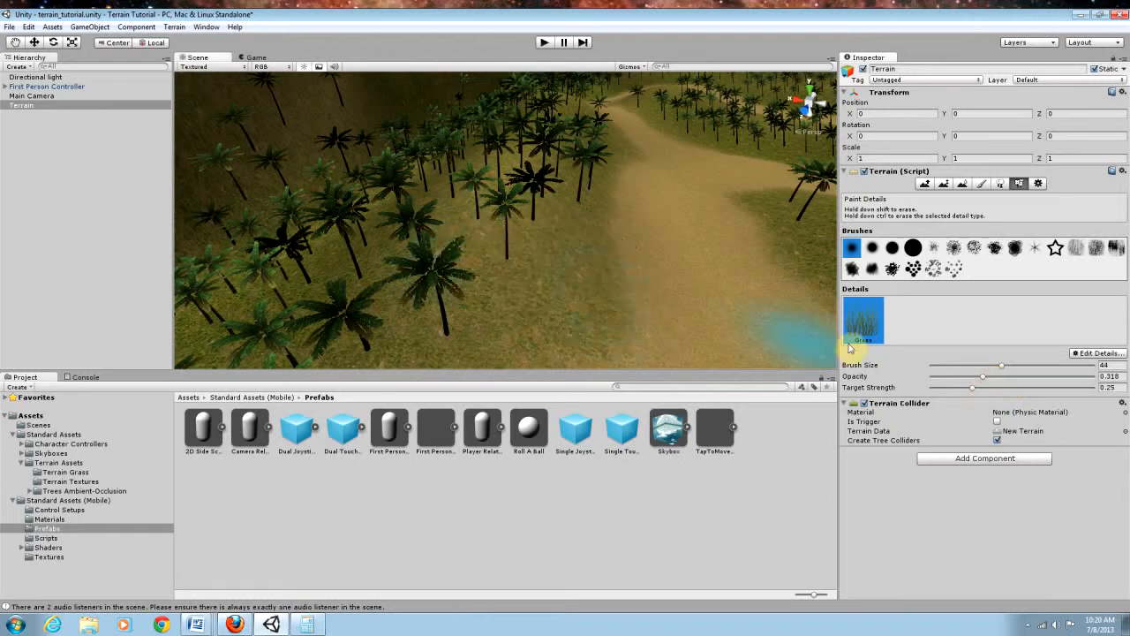
# Step: Set the grass brush opacity to 0.128 and paint a patch under the palms beside the dirt path
pyautogui.click(982, 378)
pyautogui.moveTo(983, 378); pyautogui.dragTo(951, 378)
pyautogui.moveTo(538, 249)
pyautogui.mouseDown()
pyautogui.moveTo(524, 281)
pyautogui.moveTo(404, 263)
pyautogui.moveTo(470, 246)
pyautogui.mouseUp()
# Step: Inspect the painted grass up close and extend the patch across the palm slope beside the path
pyautogui.press('w')
pyautogui.moveTo(470, 245); pyautogui.dragTo(290, 231, button='right')
pyautogui.press('w')
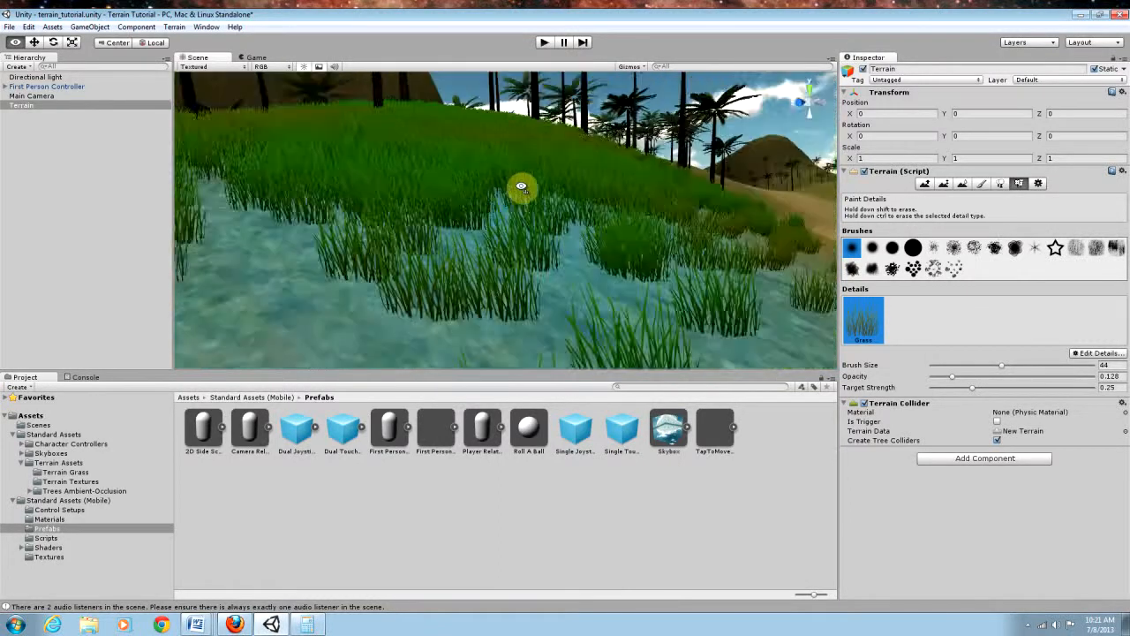
pyautogui.keyDown('alt'); pyautogui.moveTo(516, 231); pyautogui.dragTo(536, 224); pyautogui.keyUp('alt')
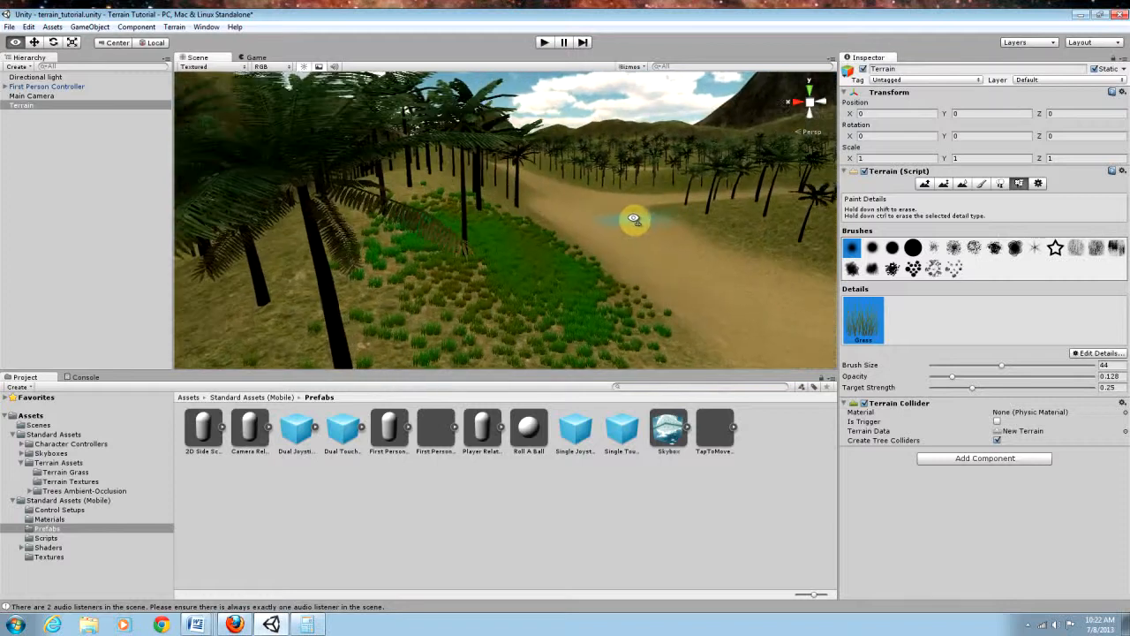
pyautogui.moveTo(733, 264)
pyautogui.mouseDown(button='right')
pyautogui.moveTo(877, 247)
pyautogui.moveTo(615, 235)
pyautogui.moveTo(429, 239)
pyautogui.moveTo(489, 244)
pyautogui.moveTo(485, 253)
pyautogui.moveTo(323, 244)
pyautogui.moveTo(497, 245)
pyautogui.moveTo(465, 225)
pyautogui.mouseUp(button='right')
pyautogui.moveTo(451, 219); pyautogui.dragTo(186, 247)
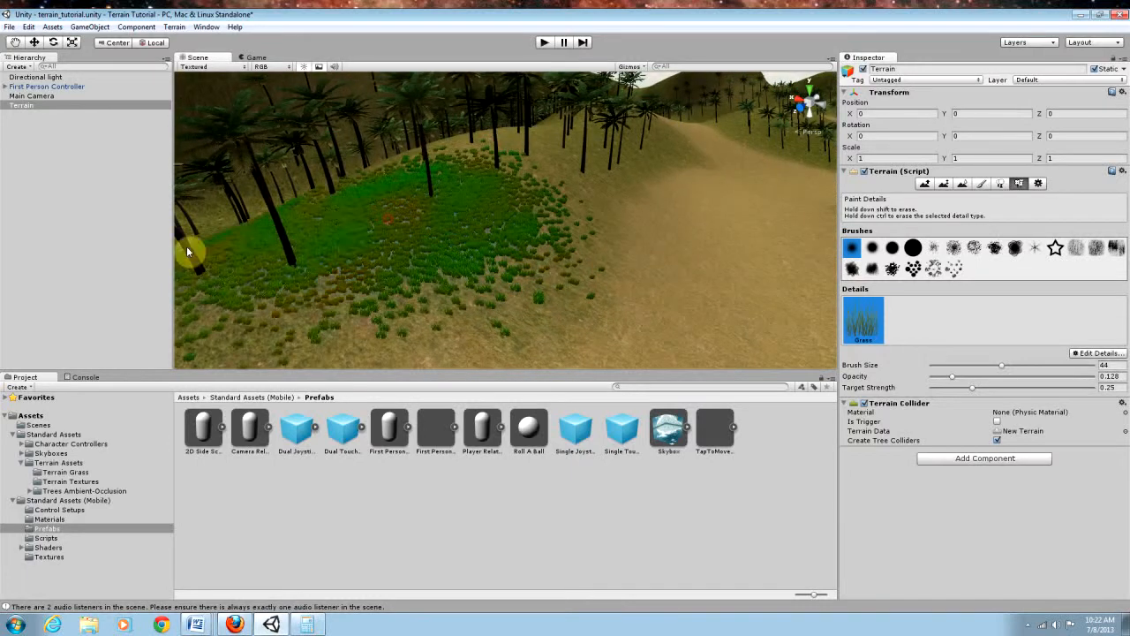
# Step: Try extending the grass patch down the bare slope beside the path, and undo the stroke
pyautogui.moveTo(345, 245); pyautogui.dragTo(252, 258, button='right')
pyautogui.moveTo(327, 233); pyautogui.dragTo(737, 236)
pyautogui.moveTo(522, 253)
pyautogui.mouseDown(button='right')
pyautogui.moveTo(610, 267)
pyautogui.moveTo(566, 267)
pyautogui.mouseUp(button='right')
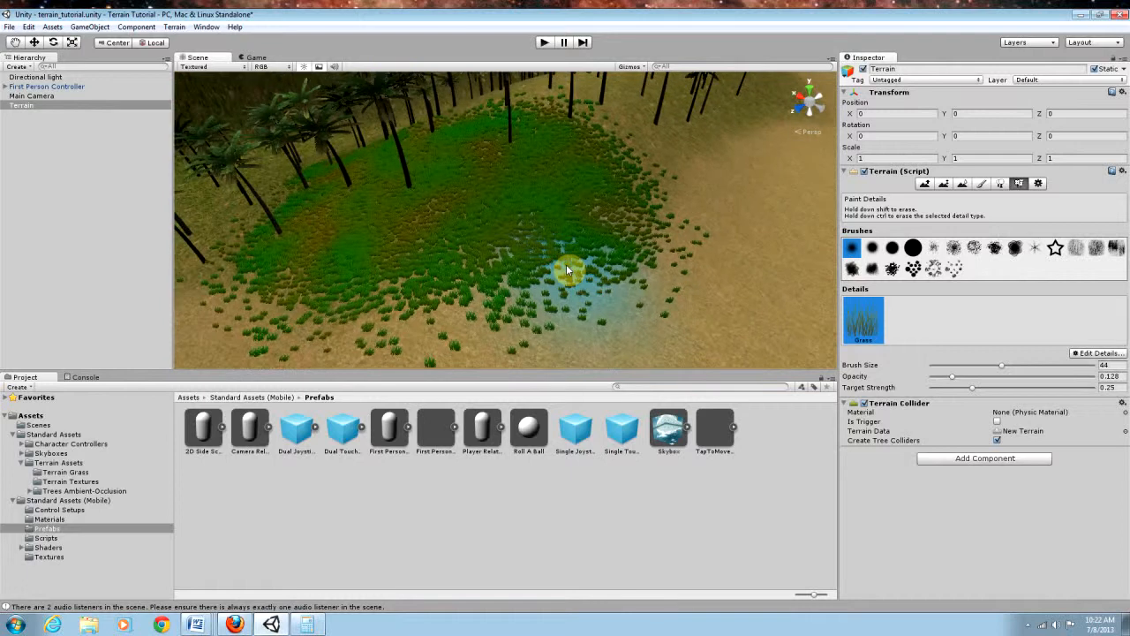
pyautogui.hotkey('ctrl', 'z')
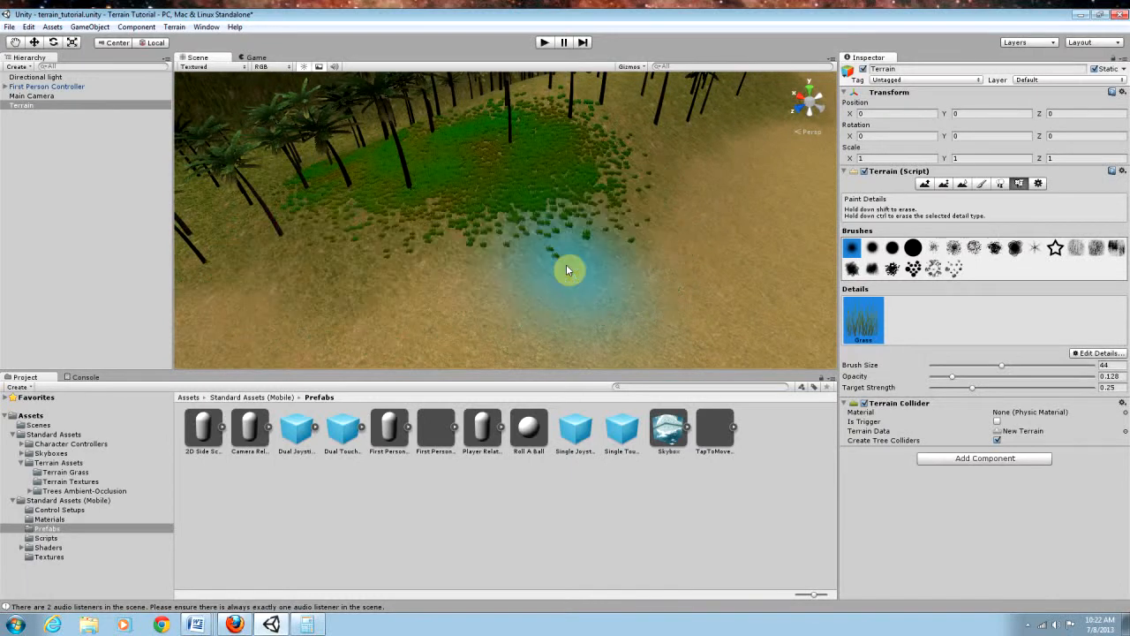
# Step: Paint more grass between the palms on the hillside, continuing from the existing patch
pyautogui.moveTo(563, 231)
pyautogui.mouseDown(button='right')
pyautogui.moveTo(511, 221)
pyautogui.moveTo(605, 203)
pyautogui.moveTo(996, 244)
pyautogui.moveTo(952, 196)
pyautogui.moveTo(618, 194)
pyautogui.mouseUp(button='right')
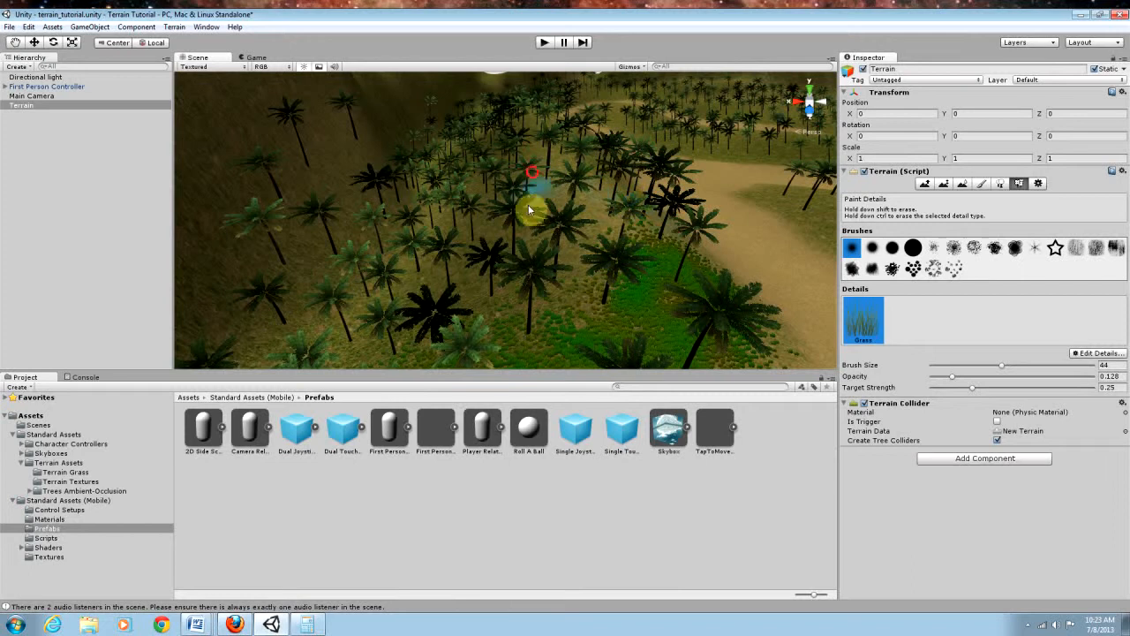
pyautogui.moveTo(558, 222)
pyautogui.mouseDown()
pyautogui.moveTo(588, 204)
pyautogui.moveTo(594, 294)
pyautogui.mouseUp()
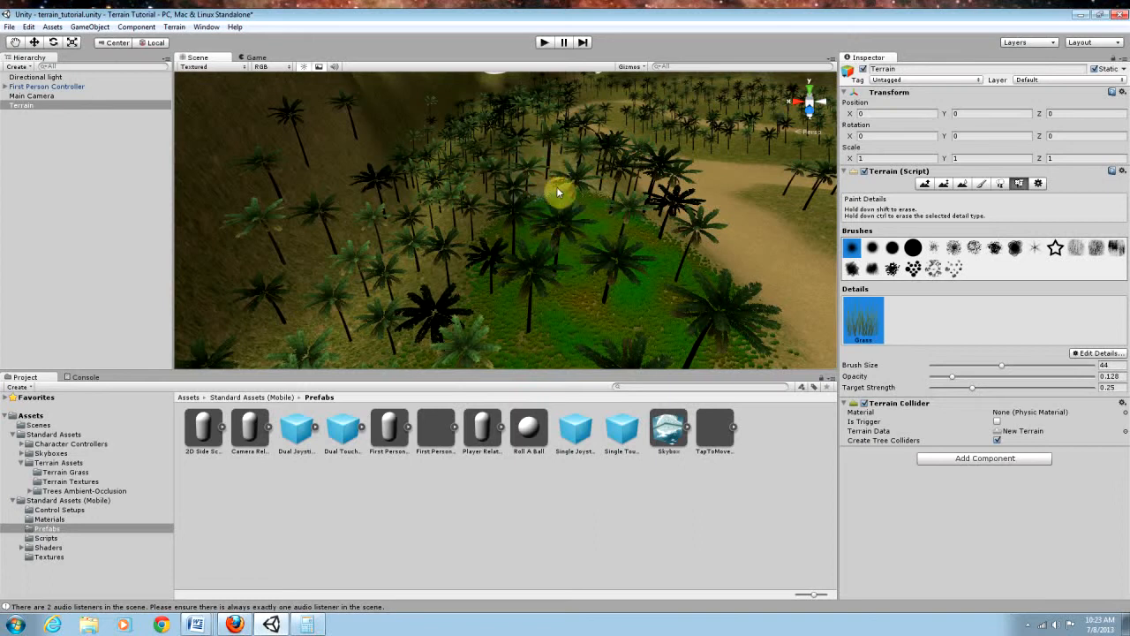
pyautogui.moveTo(578, 232); pyautogui.dragTo(557, 281, button='right')
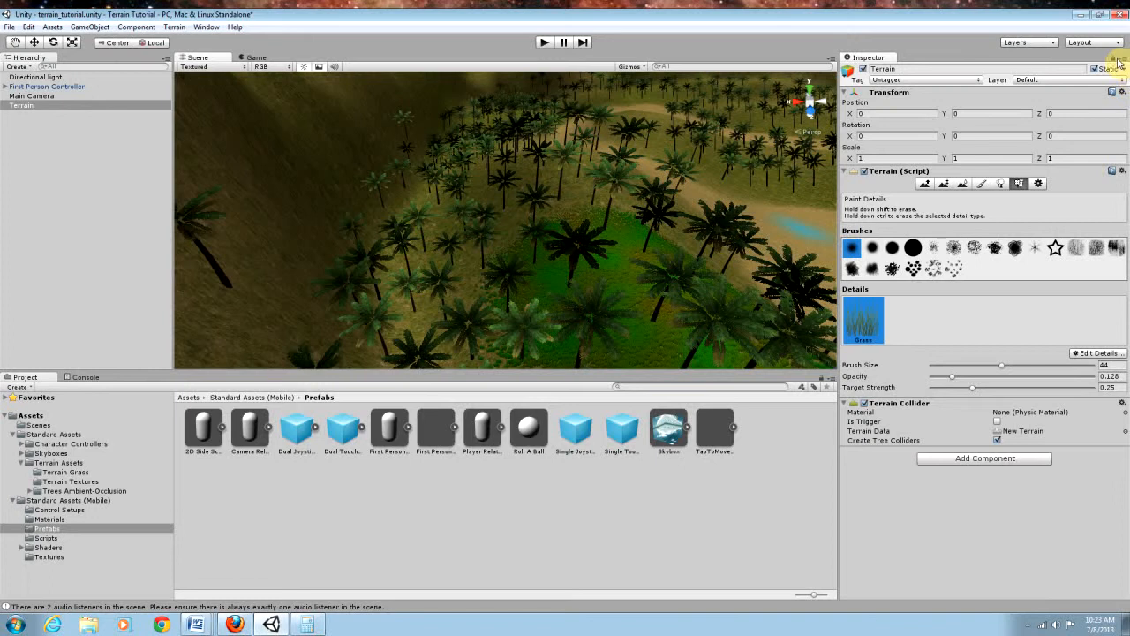
# Step: In the terrain settings, set Fade Length to 91.9, Billboard Start to 631 and Max Mesh Trees to 2932
pyautogui.click(1038, 185)
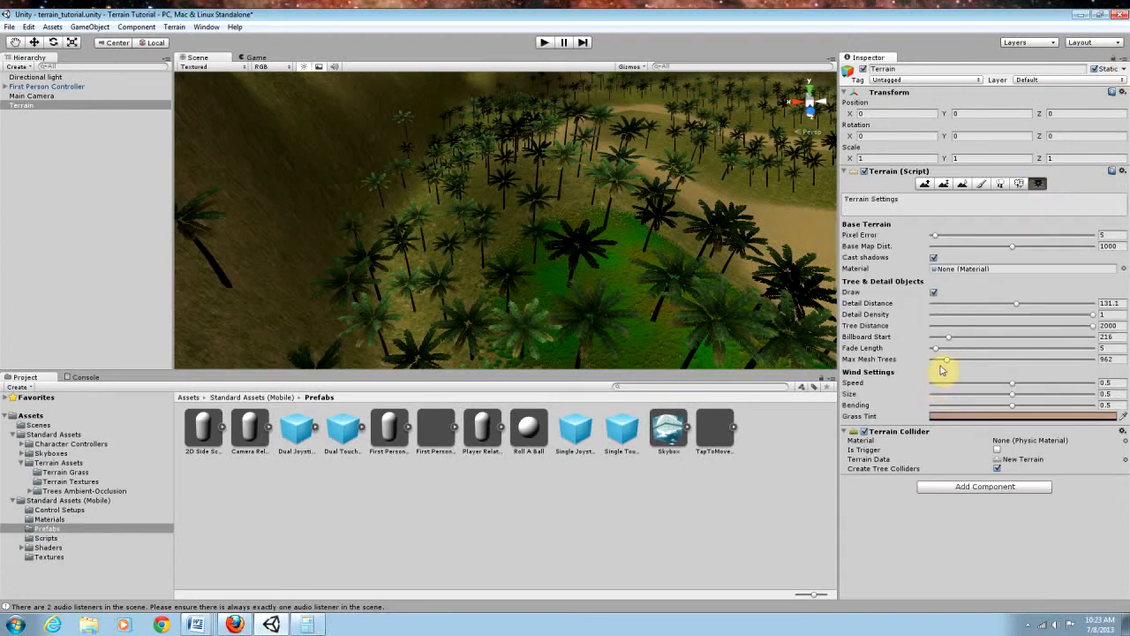
pyautogui.moveTo(935, 348); pyautogui.dragTo(1006, 358)
pyautogui.moveTo(947, 338); pyautogui.dragTo(966, 361)
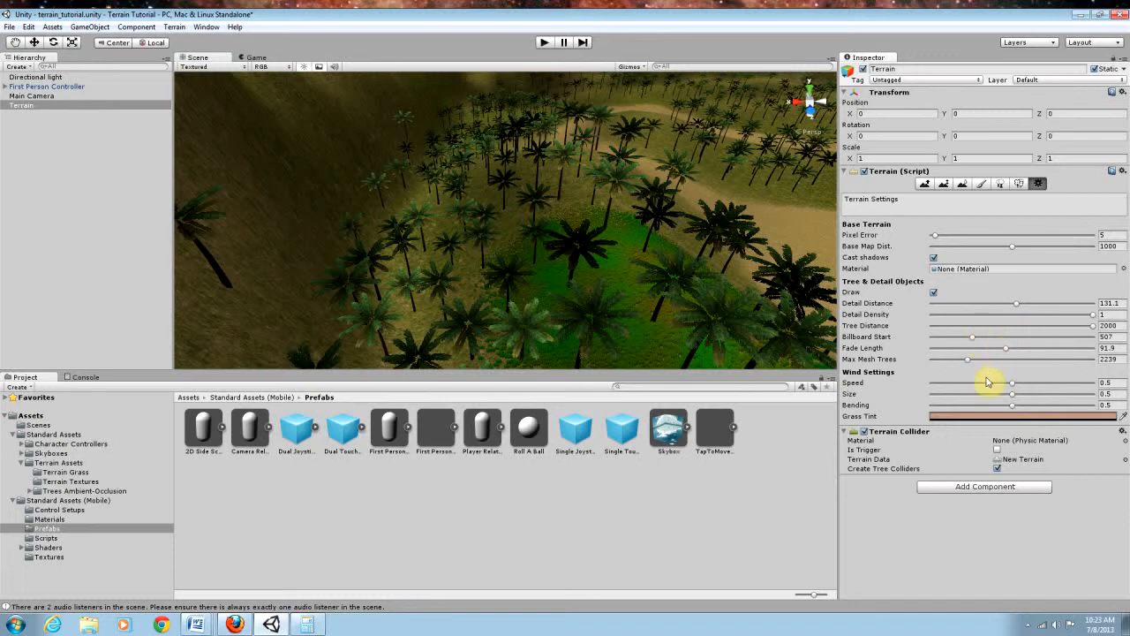
pyautogui.moveTo(970, 361); pyautogui.dragTo(995, 344)
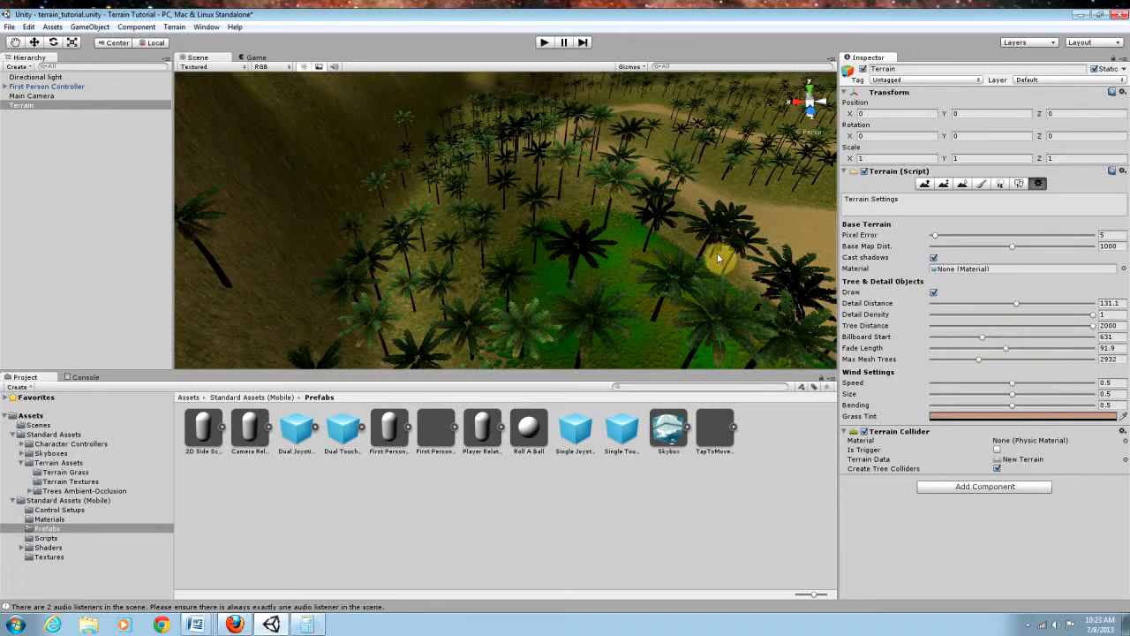
# Step: Return to painting grass details and cover the palm-dotted slope beside the path bend with grass
pyautogui.click(35, 105)
pyautogui.click(1019, 182)
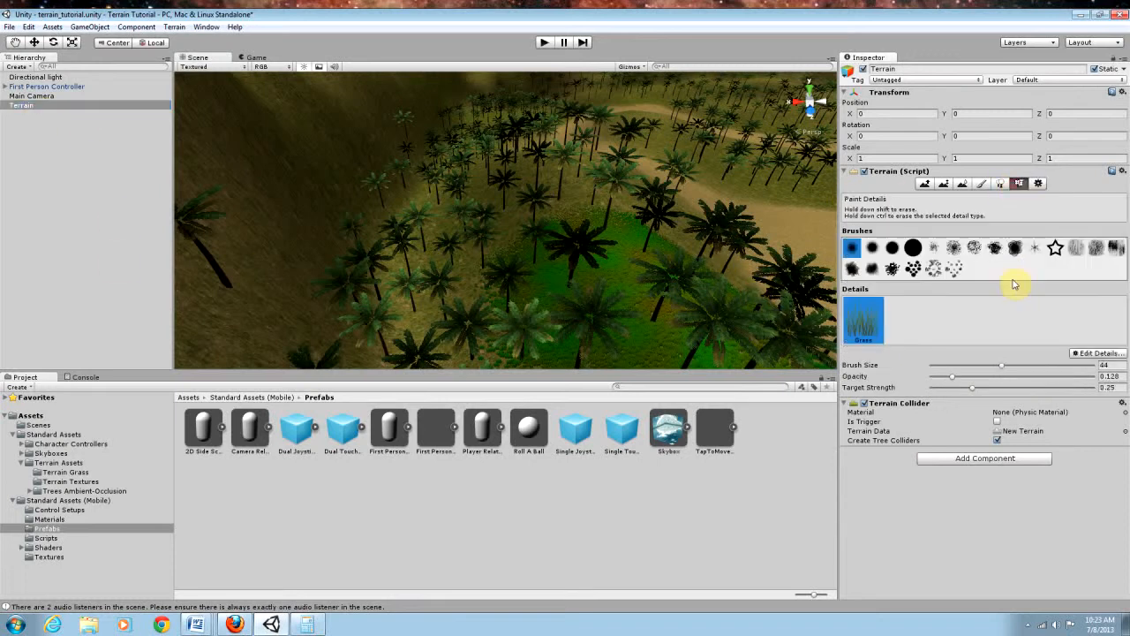
pyautogui.moveTo(512, 197)
pyautogui.keyDown('alt'); pyautogui.mouseDown()
pyautogui.moveTo(540, 209)
pyautogui.moveTo(538, 188)
pyautogui.moveTo(576, 202)
pyautogui.moveTo(504, 197)
pyautogui.moveTo(238, 224)
pyautogui.moveTo(76, 215)
pyautogui.moveTo(383, 184)
pyautogui.mouseUp(); pyautogui.keyUp('alt')
pyautogui.moveTo(356, 124)
pyautogui.mouseDown()
pyautogui.moveTo(271, 111)
pyautogui.moveTo(668, 209)
pyautogui.moveTo(615, 214)
pyautogui.mouseUp()
pyautogui.scroll(-5, 439, 218)
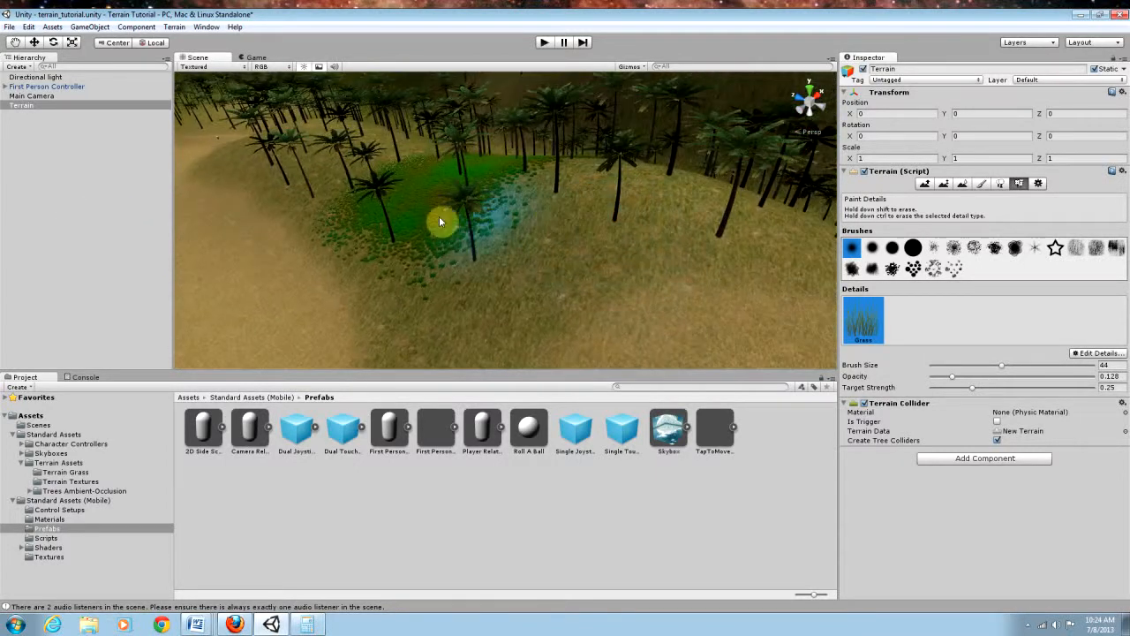
pyautogui.moveTo(416, 235)
pyautogui.mouseDown()
pyautogui.moveTo(426, 265)
pyautogui.moveTo(466, 281)
pyautogui.moveTo(533, 213)
pyautogui.moveTo(612, 211)
pyautogui.mouseUp()
# Step: Extend the grass patch along the edge of the path towards the far palms
pyautogui.scroll(5, 612, 212)
pyautogui.moveTo(444, 210)
pyautogui.keyDown('alt'); pyautogui.mouseDown()
pyautogui.moveTo(494, 182)
pyautogui.moveTo(397, 174)
pyautogui.moveTo(449, 176)
pyautogui.moveTo(494, 212)
pyautogui.moveTo(823, 219)
pyautogui.mouseUp(); pyautogui.keyUp('alt')
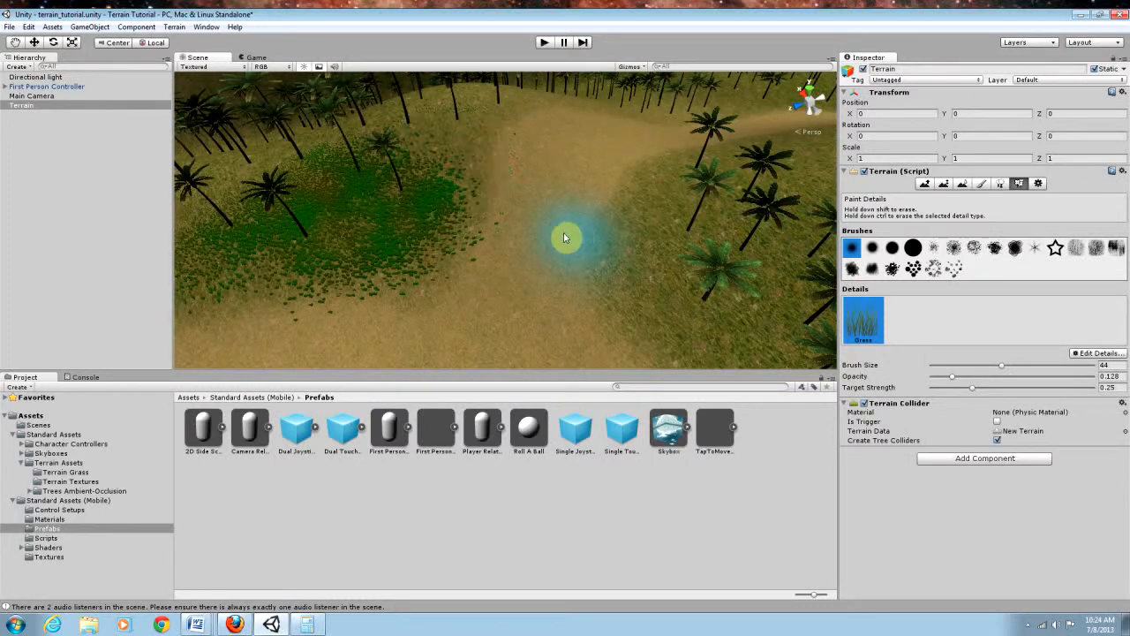
pyautogui.moveTo(412, 199); pyautogui.dragTo(455, 91)
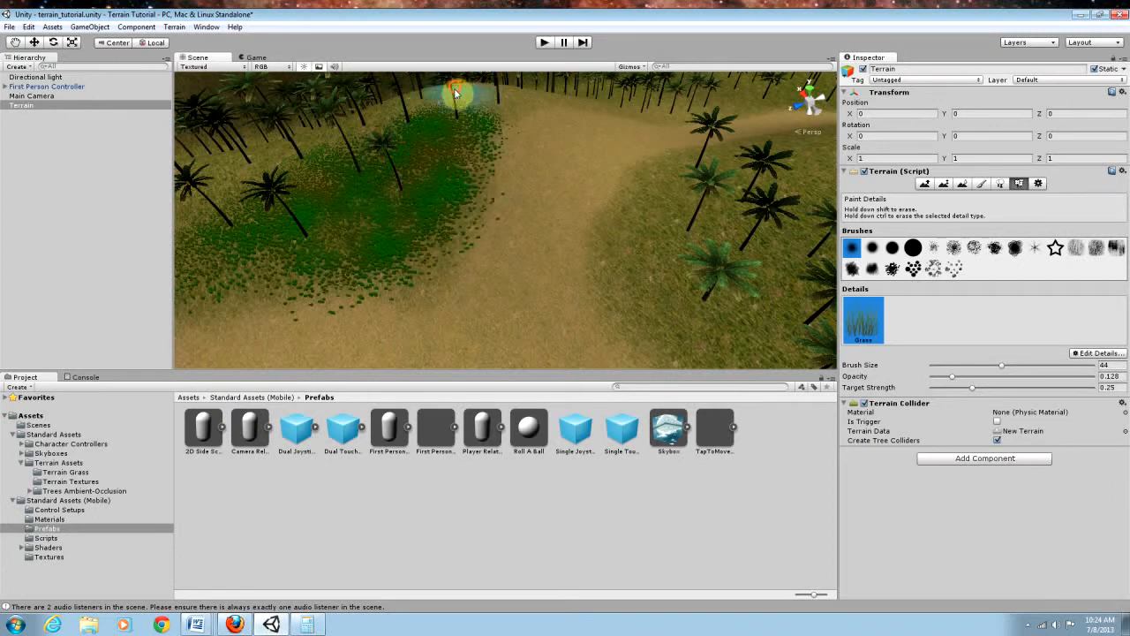
# Step: Paint grass across the path and fill the ground of the palm grove with it
pyautogui.moveTo(663, 117)
pyautogui.mouseDown()
pyautogui.moveTo(707, 212)
pyautogui.moveTo(685, 249)
pyautogui.moveTo(721, 297)
pyautogui.moveTo(711, 278)
pyautogui.mouseUp()
pyautogui.press('Right')
pyautogui.moveTo(359, 179)
pyautogui.mouseDown()
pyautogui.moveTo(385, 155)
pyautogui.moveTo(341, 177)
pyautogui.moveTo(433, 138)
pyautogui.moveTo(621, 118)
pyautogui.moveTo(529, 206)
pyautogui.moveTo(648, 200)
pyautogui.moveTo(518, 278)
pyautogui.moveTo(660, 248)
pyautogui.mouseUp()
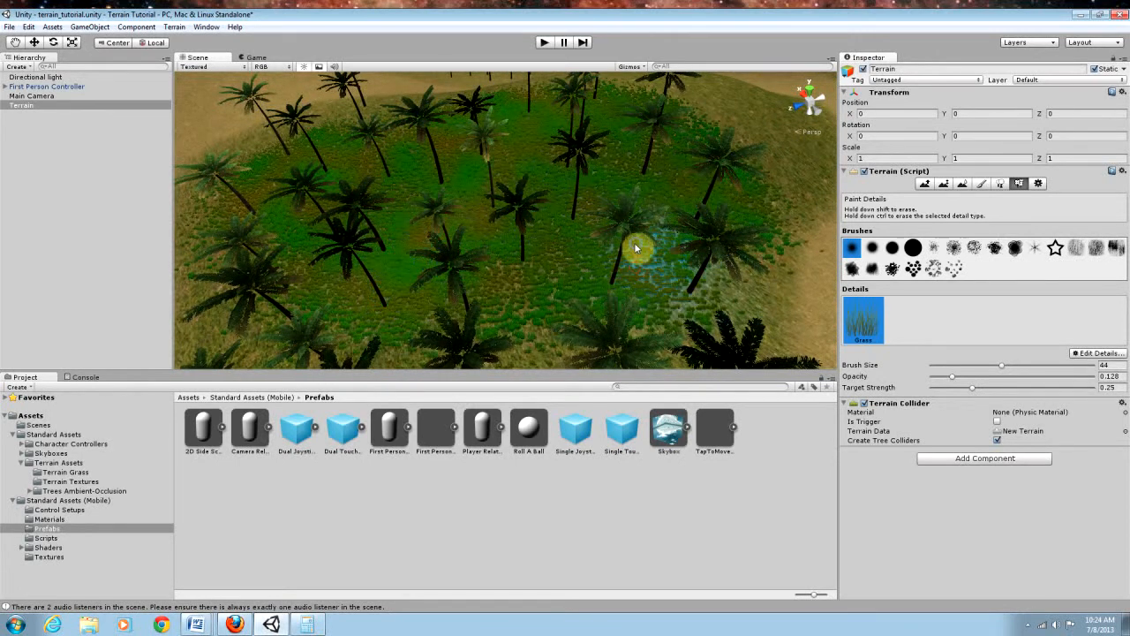
# Step: Paint grass over the open ground farther along the dirt path
pyautogui.moveTo(660, 248); pyautogui.dragTo(495, 243, button='right')
pyautogui.moveTo(495, 246)
pyautogui.mouseDown()
pyautogui.moveTo(504, 126)
pyautogui.moveTo(486, 250)
pyautogui.moveTo(348, 347)
pyautogui.moveTo(557, 316)
pyautogui.mouseUp()
pyautogui.moveTo(606, 177); pyautogui.dragTo(530, 139, button='right')
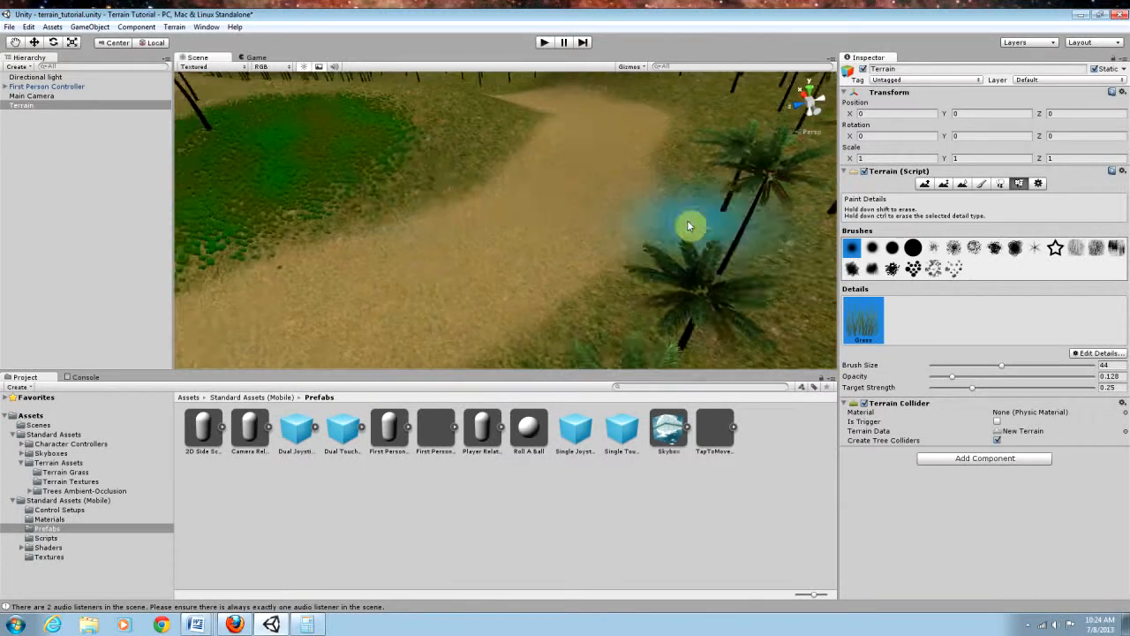
pyautogui.moveTo(339, 153); pyautogui.dragTo(432, 108)
# Step: Return to painting grass details and cover the open ground enclosed by the dirt path's bend
pyautogui.moveTo(432, 107)
pyautogui.mouseDown(button='right')
pyautogui.moveTo(409, 99)
pyautogui.moveTo(425, 111)
pyautogui.mouseUp(button='right')
pyautogui.keyDown('alt'); pyautogui.moveTo(427, 111); pyautogui.dragTo(168, 176); pyautogui.keyUp('alt')
pyautogui.press('q')
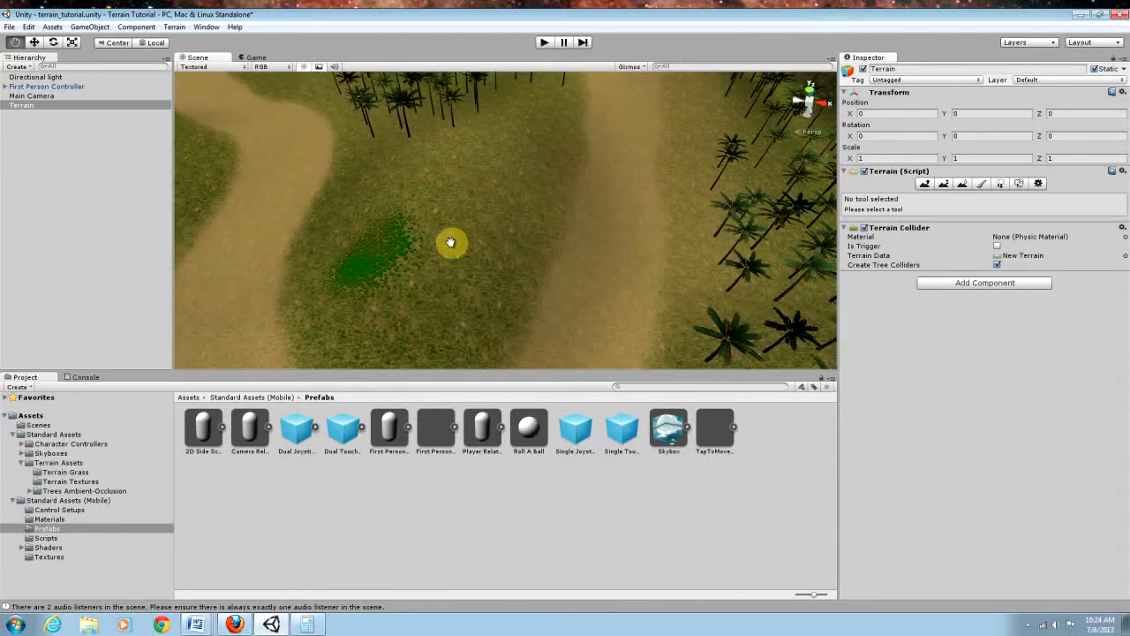
pyautogui.scroll(-5, 450, 242)
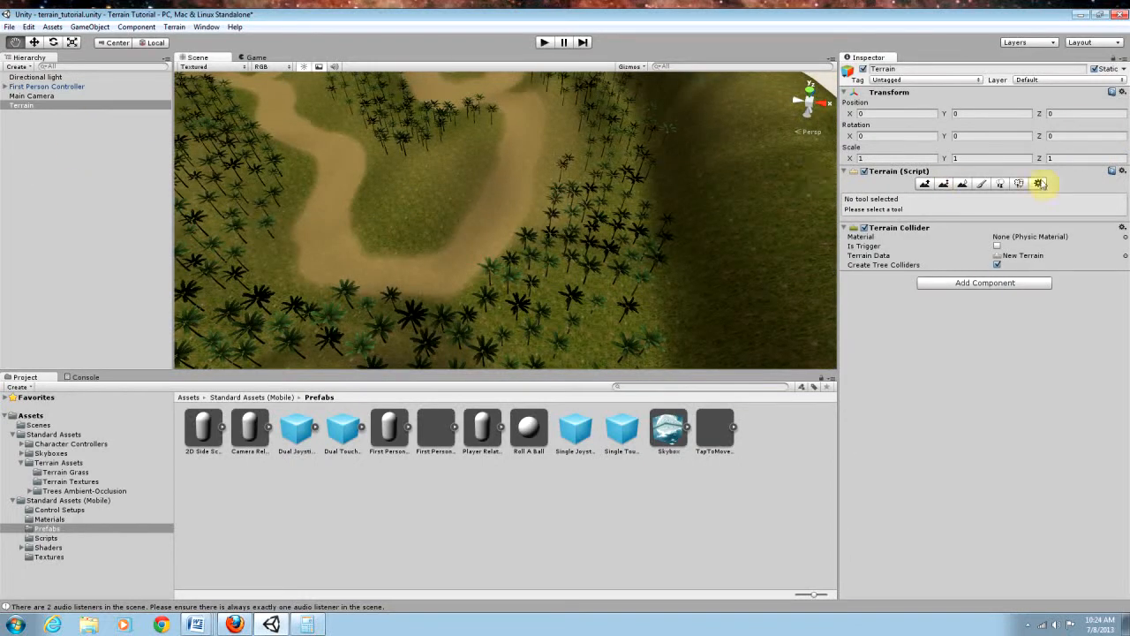
pyautogui.click(1020, 185)
pyautogui.scroll(7, 415, 206)
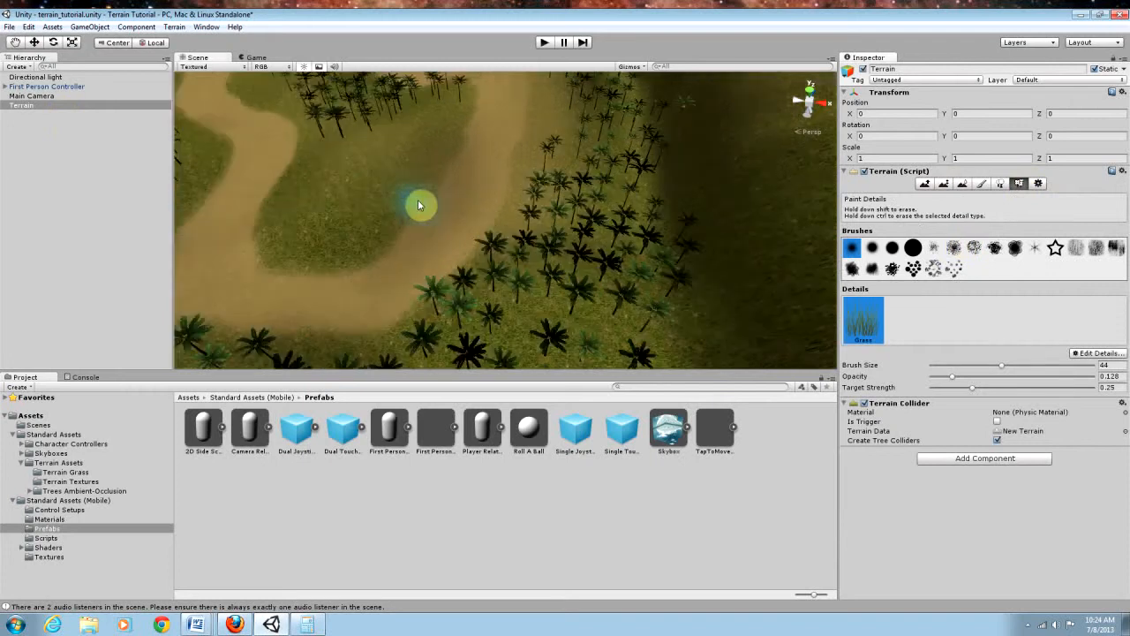
pyautogui.moveTo(426, 200)
pyautogui.mouseDown(button='right')
pyautogui.moveTo(366, 137)
pyautogui.moveTo(303, 112)
pyautogui.moveTo(373, 182)
pyautogui.mouseUp(button='right')
pyautogui.press('w')
pyautogui.moveTo(546, 112); pyautogui.dragTo(484, 162, button='right')
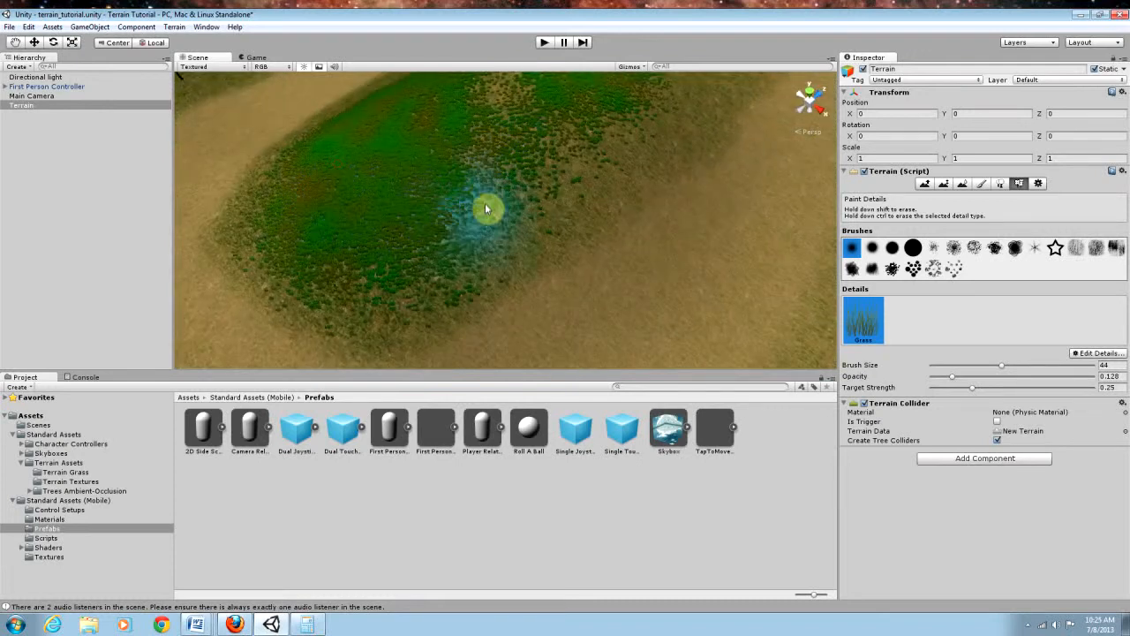
pyautogui.moveTo(485, 204); pyautogui.dragTo(647, 128)
# Step: Paint grass along the palm-dotted strip on the outer side of the dirt path
pyautogui.moveTo(494, 221)
pyautogui.mouseDown(button='right')
pyautogui.moveTo(515, 169)
pyautogui.moveTo(551, 127)
pyautogui.moveTo(596, 150)
pyautogui.moveTo(519, 176)
pyautogui.mouseUp(button='right')
pyautogui.moveTo(519, 176)
pyautogui.mouseDown()
pyautogui.moveTo(488, 283)
pyautogui.moveTo(536, 172)
pyautogui.mouseUp()
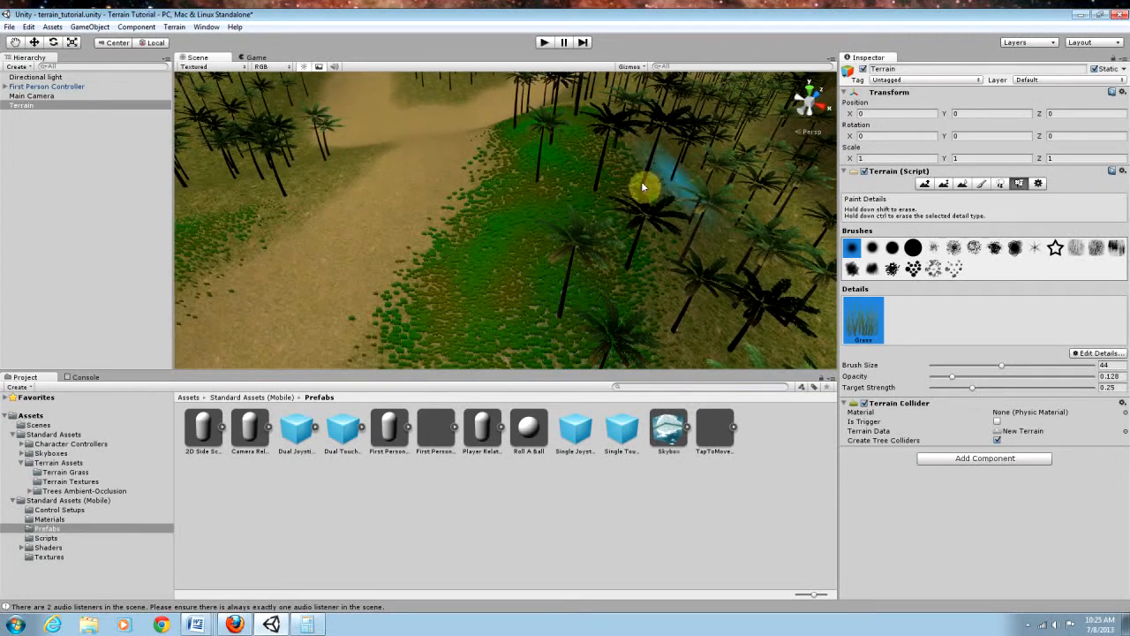
pyautogui.moveTo(567, 165); pyautogui.dragTo(693, 222, button='right')
pyautogui.press('q')
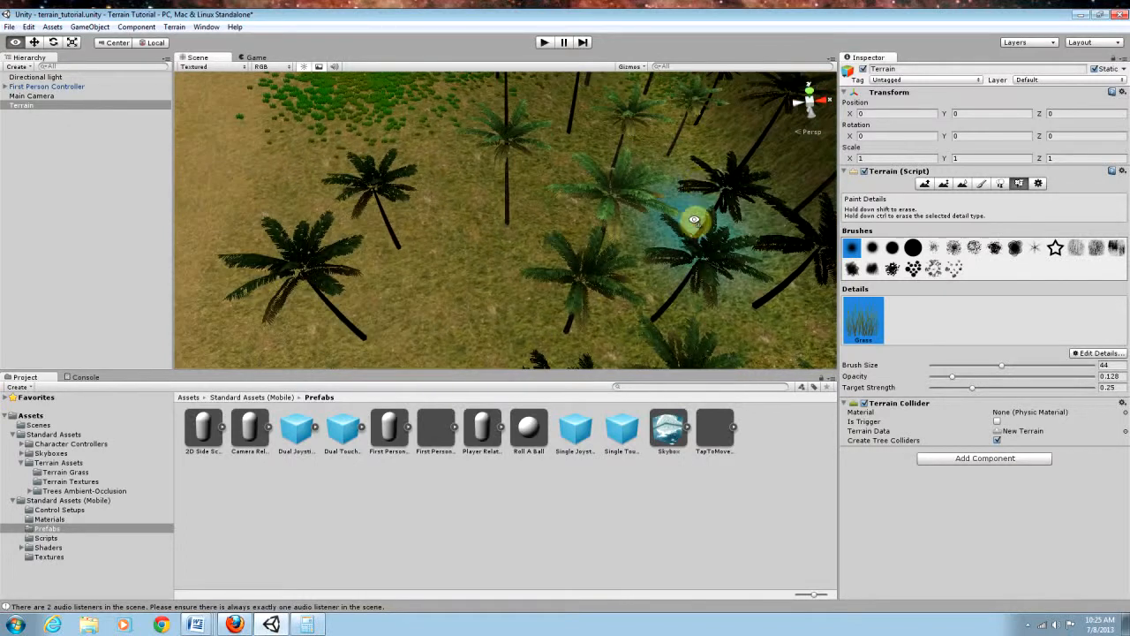
pyautogui.moveTo(695, 178); pyautogui.dragTo(661, 144, button='right')
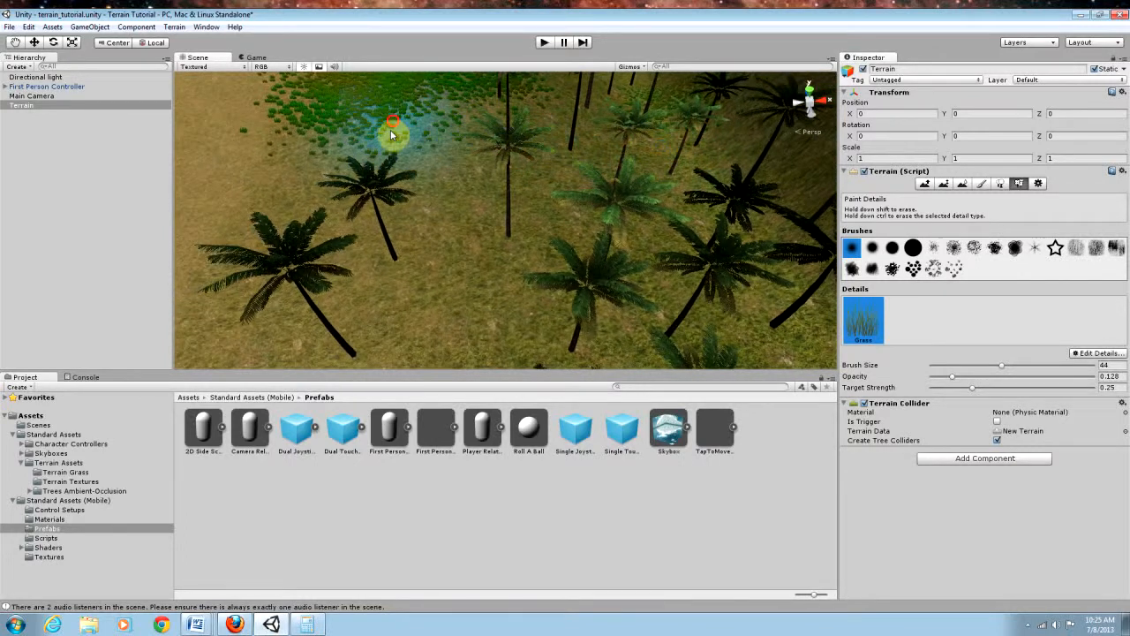
pyautogui.moveTo(392, 131); pyautogui.dragTo(406, 155)
# Step: Continue the grass through the palm grove, following the sandy edge of the path
pyautogui.moveTo(421, 126)
pyautogui.mouseDown(button='right')
pyautogui.moveTo(176, 101)
pyautogui.moveTo(234, 12)
pyautogui.moveTo(39, 56)
pyautogui.moveTo(1077, 68)
pyautogui.moveTo(966, 23)
pyautogui.moveTo(926, 613)
pyautogui.moveTo(877, 43)
pyautogui.moveTo(658, 103)
pyautogui.moveTo(681, 99)
pyautogui.moveTo(686, 78)
pyautogui.mouseUp(button='right')
pyautogui.moveTo(281, 268)
pyautogui.mouseDown()
pyautogui.moveTo(424, 263)
pyautogui.moveTo(669, 186)
pyautogui.moveTo(692, 165)
pyautogui.mouseUp()
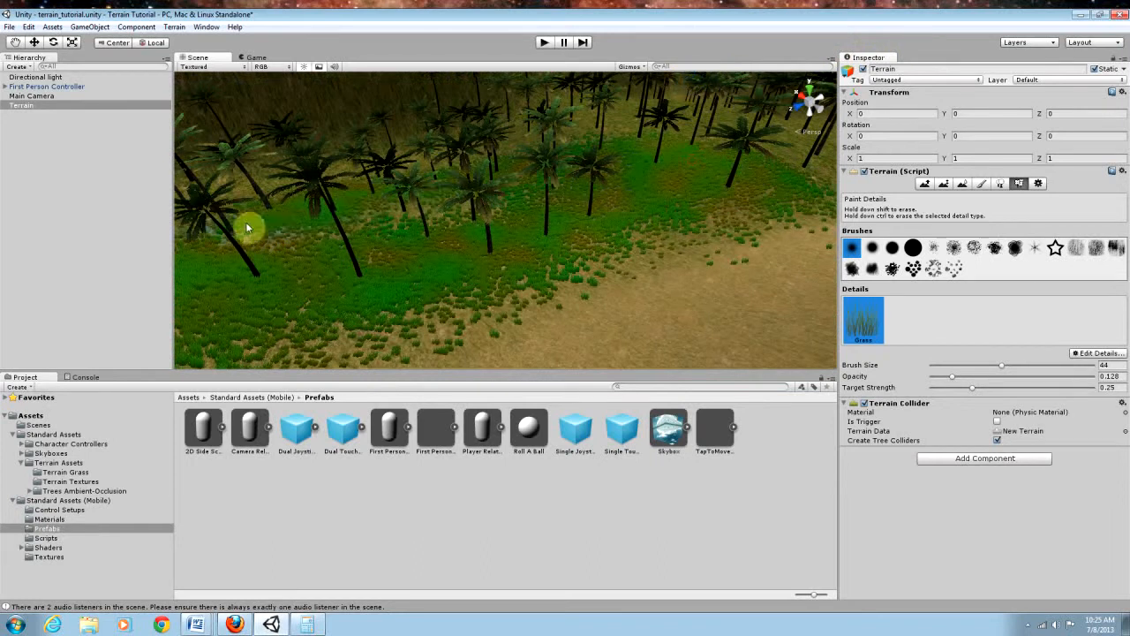
pyautogui.moveTo(529, 191); pyautogui.dragTo(585, 181, button='right')
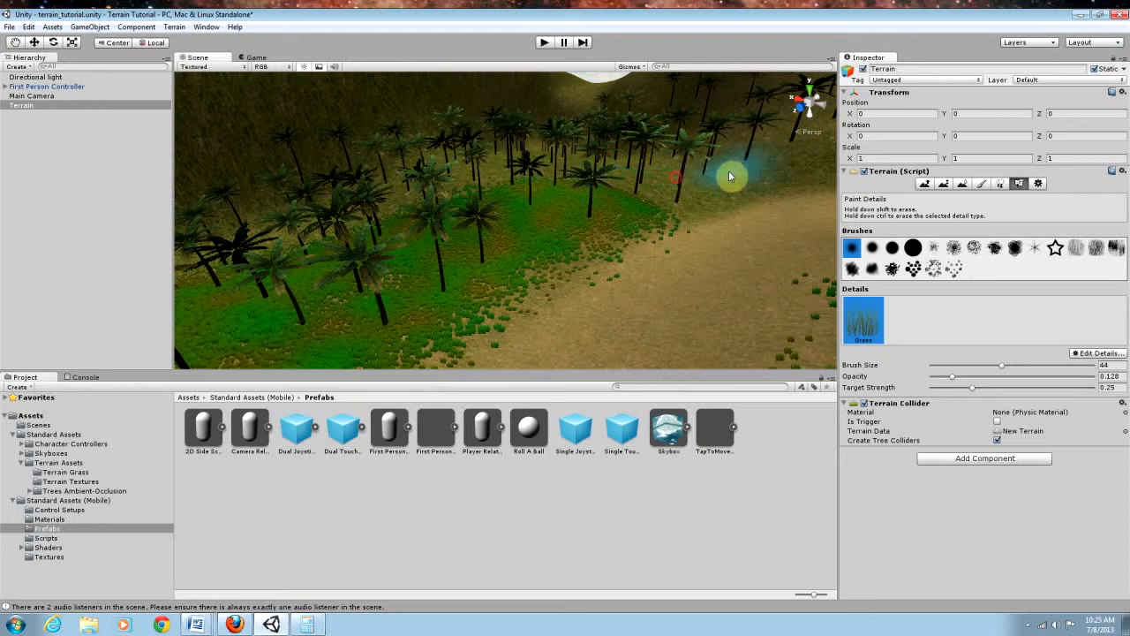
# Step: Paint grass over the bare palm slope around the outside of the wide path bend
pyautogui.moveTo(732, 169); pyautogui.dragTo(313, 191, button='right')
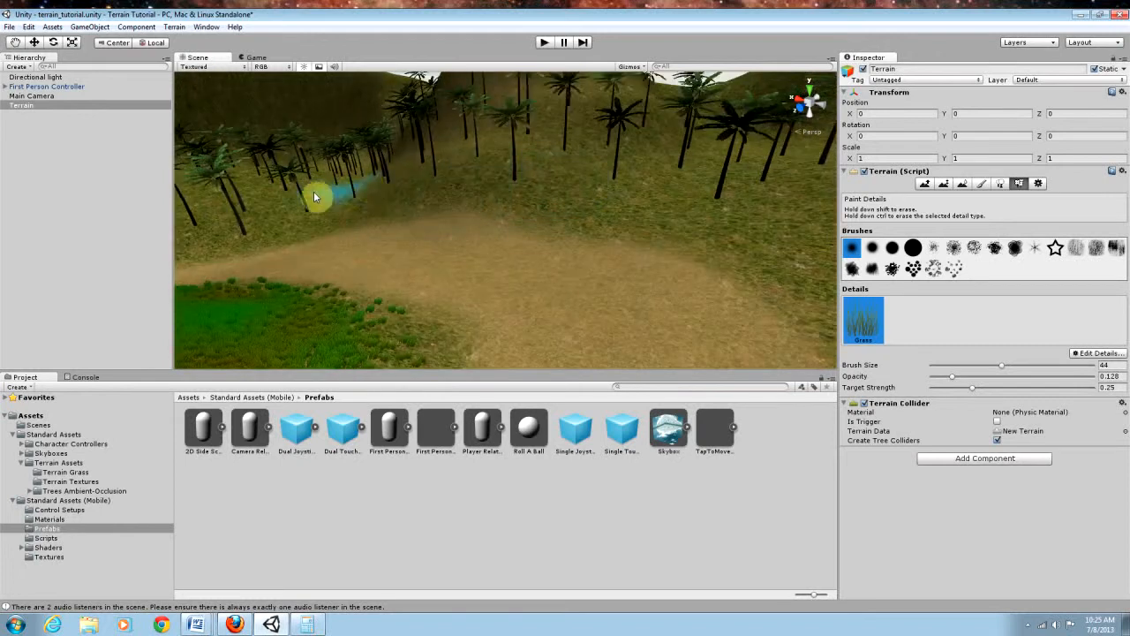
pyautogui.moveTo(473, 181)
pyautogui.mouseDown()
pyautogui.moveTo(594, 187)
pyautogui.moveTo(482, 176)
pyautogui.moveTo(491, 161)
pyautogui.mouseUp()
pyautogui.moveTo(588, 182)
pyautogui.mouseDown()
pyautogui.moveTo(689, 194)
pyautogui.moveTo(814, 255)
pyautogui.mouseUp()
pyautogui.moveTo(695, 218); pyautogui.dragTo(581, 217, button='right')
pyautogui.moveTo(659, 190)
pyautogui.mouseDown()
pyautogui.moveTo(706, 179)
pyautogui.moveTo(671, 212)
pyautogui.moveTo(546, 204)
pyautogui.mouseUp()
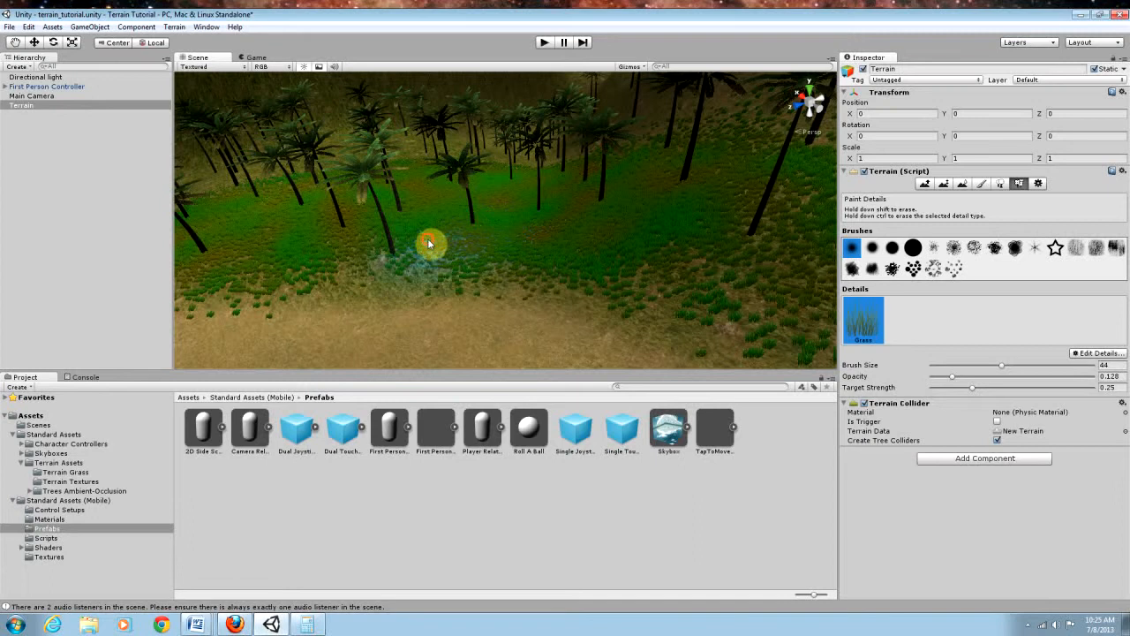
# Step: Extend the grass from the bend through the neighbouring palms towards the next stretch of path
pyautogui.moveTo(547, 244); pyautogui.dragTo(964, 214, button='right')
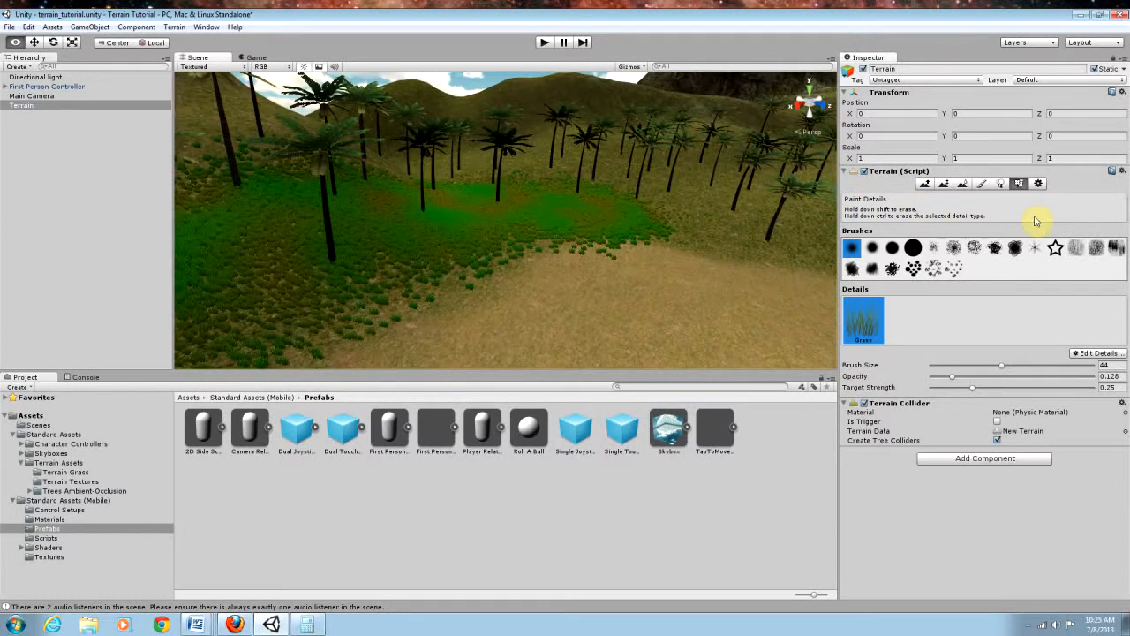
pyautogui.moveTo(1125, 227); pyautogui.dragTo(932, 210, button='right')
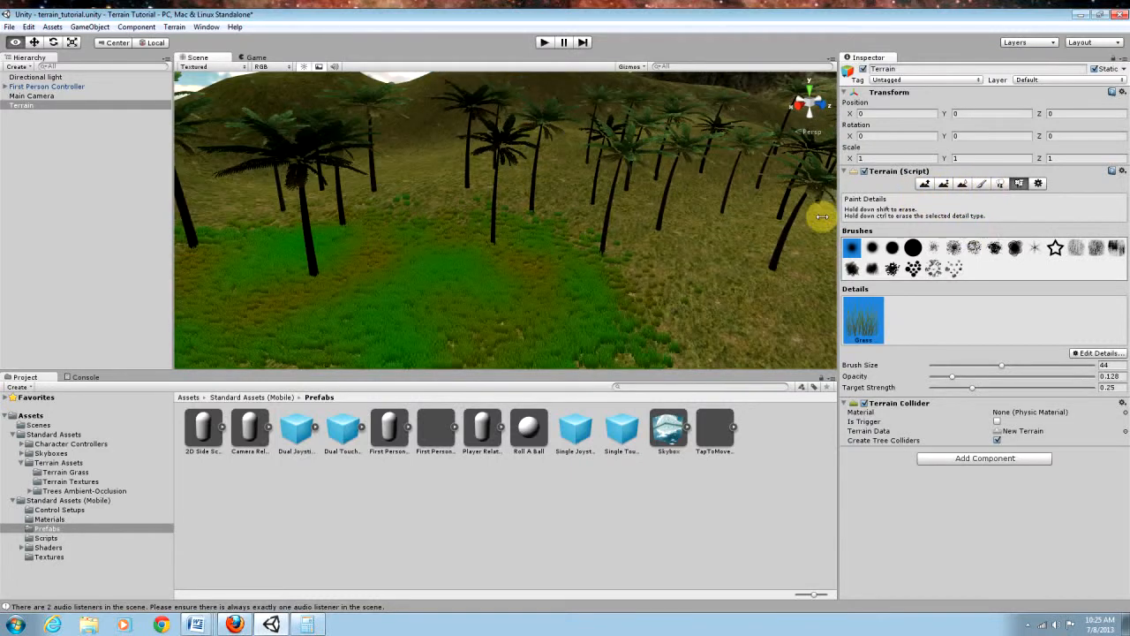
pyautogui.moveTo(518, 208); pyautogui.dragTo(590, 246, button='right')
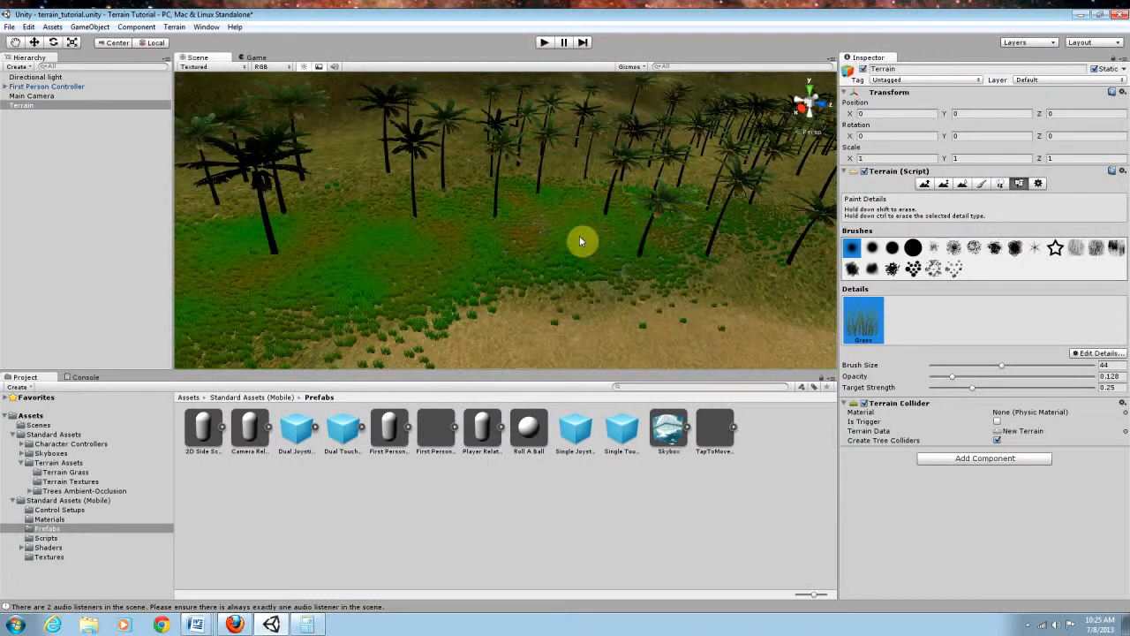
pyautogui.moveTo(775, 239)
pyautogui.mouseDown(button='right')
pyautogui.moveTo(732, 207)
pyautogui.moveTo(861, 194)
pyautogui.moveTo(779, 169)
pyautogui.moveTo(433, 245)
pyautogui.mouseUp(button='right')
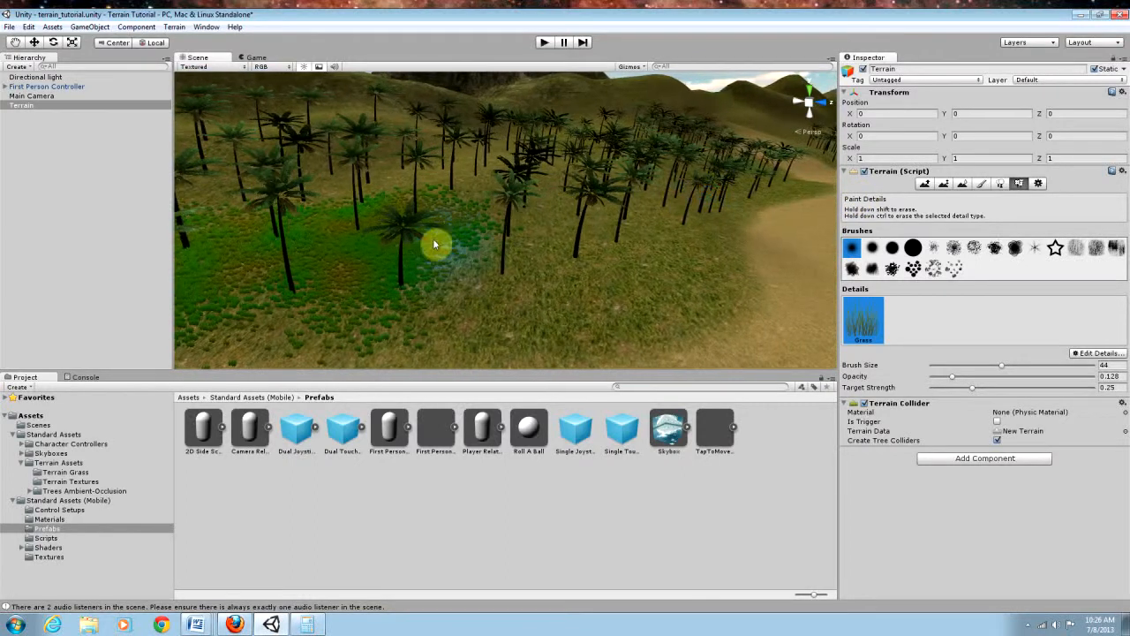
pyautogui.moveTo(545, 278); pyautogui.dragTo(622, 237)
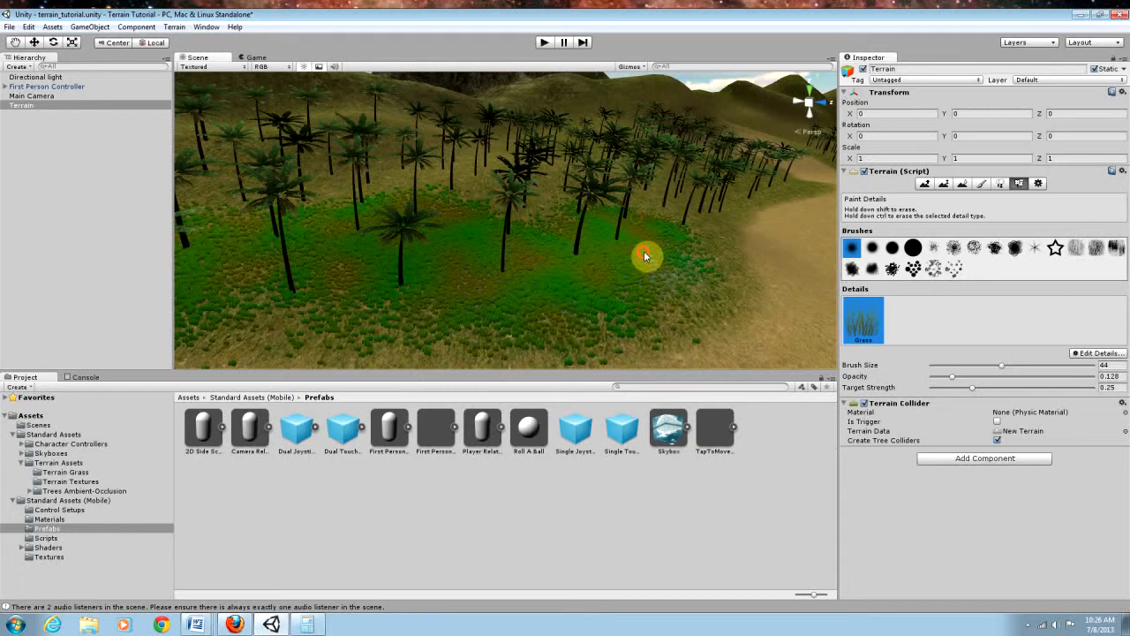
pyautogui.moveTo(545, 229)
pyautogui.mouseDown(button='right')
pyautogui.moveTo(857, 240)
pyautogui.moveTo(833, 222)
pyautogui.moveTo(517, 215)
pyautogui.moveTo(573, 221)
pyautogui.moveTo(525, 233)
pyautogui.mouseUp(button='right')
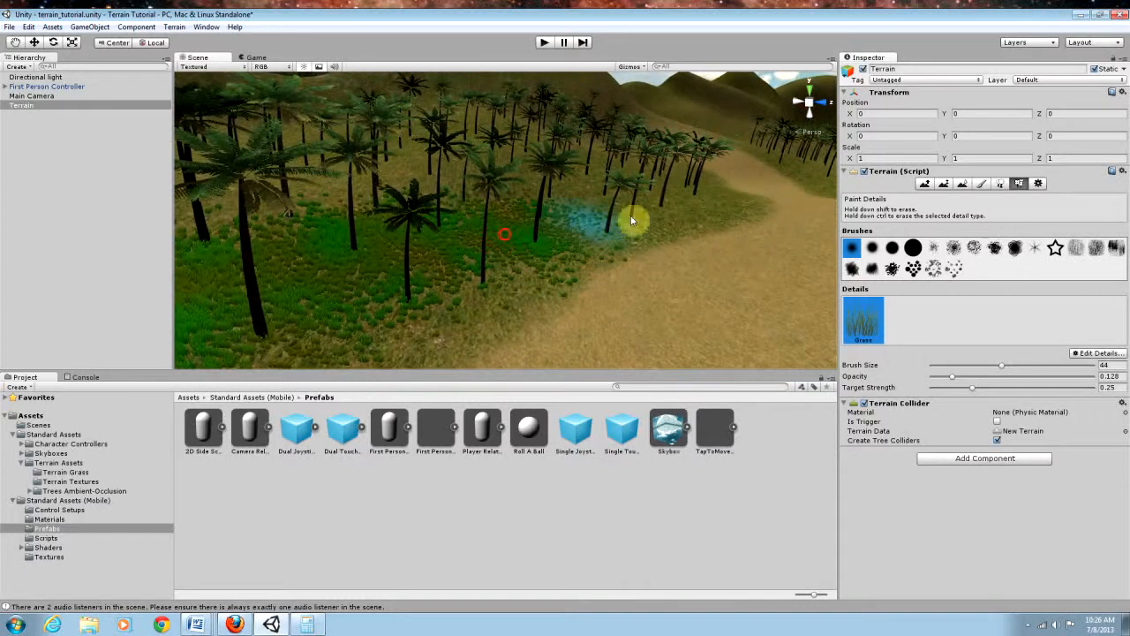
# Step: Fill the bare ground beside the existing grass and between the surrounding palms with grass
pyautogui.moveTo(426, 265)
pyautogui.mouseDown(button='right')
pyautogui.moveTo(590, 235)
pyautogui.moveTo(747, 227)
pyautogui.moveTo(809, 237)
pyautogui.moveTo(123, 269)
pyautogui.moveTo(48, 250)
pyautogui.moveTo(219, 227)
pyautogui.moveTo(172, 252)
pyautogui.moveTo(1110, 248)
pyautogui.moveTo(1056, 268)
pyautogui.mouseUp(button='right')
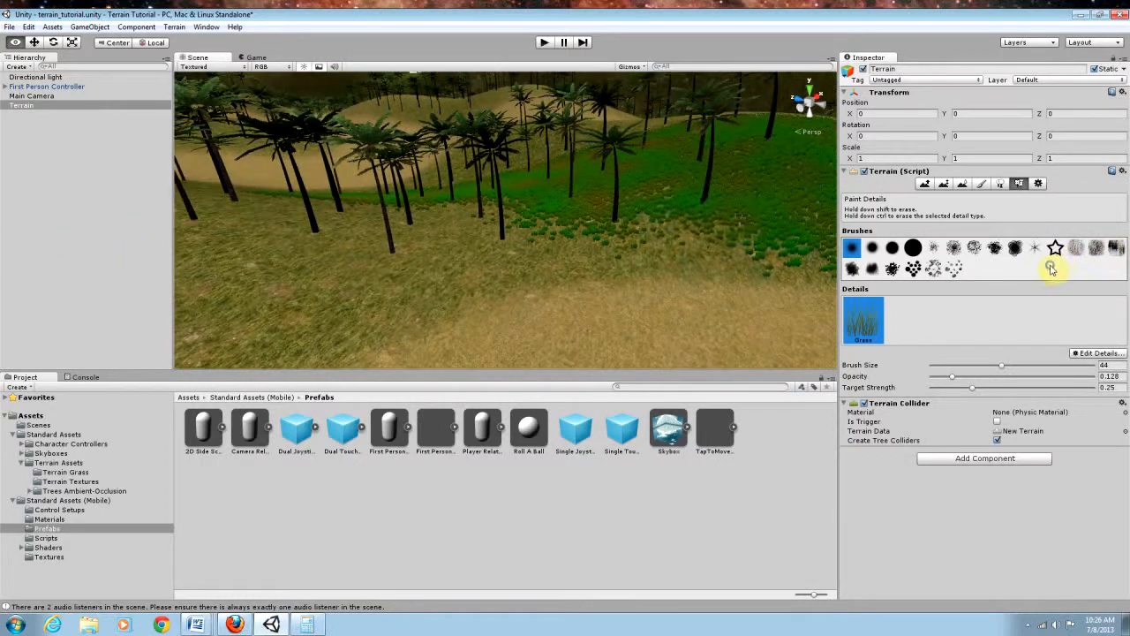
pyautogui.moveTo(617, 212)
pyautogui.mouseDown()
pyautogui.moveTo(320, 222)
pyautogui.moveTo(341, 215)
pyautogui.moveTo(242, 272)
pyautogui.mouseUp()
pyautogui.moveTo(380, 234)
pyautogui.mouseDown(button='right')
pyautogui.moveTo(283, 179)
pyautogui.moveTo(176, 183)
pyautogui.mouseUp(button='right')
pyautogui.moveTo(408, 219)
pyautogui.mouseDown()
pyautogui.moveTo(502, 250)
pyautogui.moveTo(668, 247)
pyautogui.mouseUp()
pyautogui.moveTo(675, 218); pyautogui.dragTo(395, 262, button='right')
pyautogui.press('s')
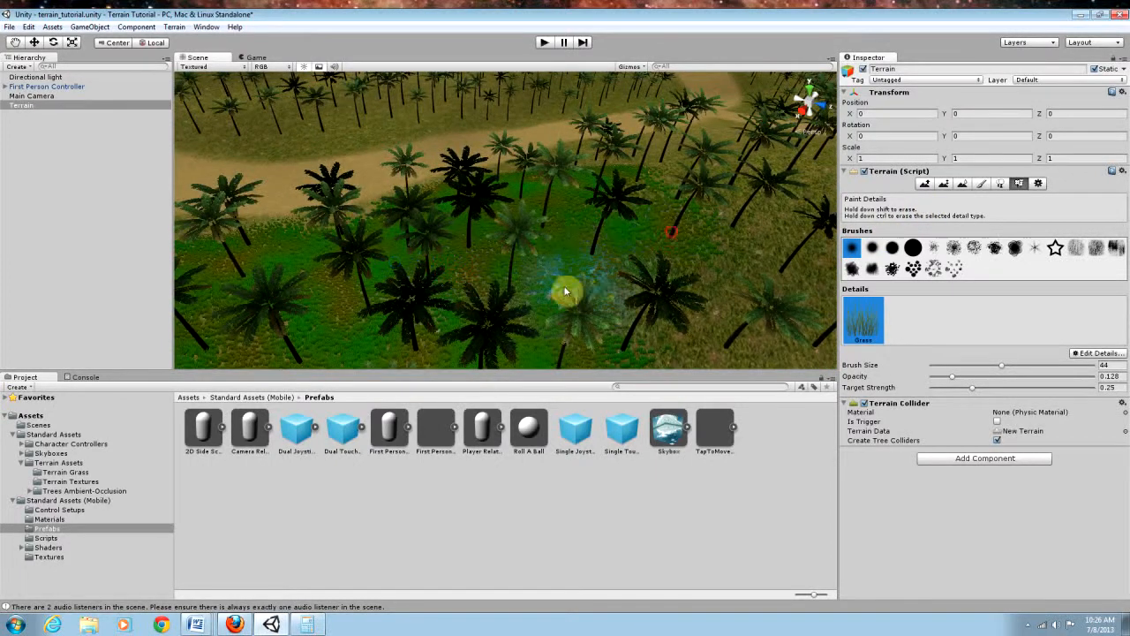
# Step: Cover the palm-topped ridge between the two dirt paths with grass
pyautogui.moveTo(641, 248); pyautogui.dragTo(400, 218, button='right')
pyautogui.moveTo(400, 218); pyautogui.dragTo(586, 171)
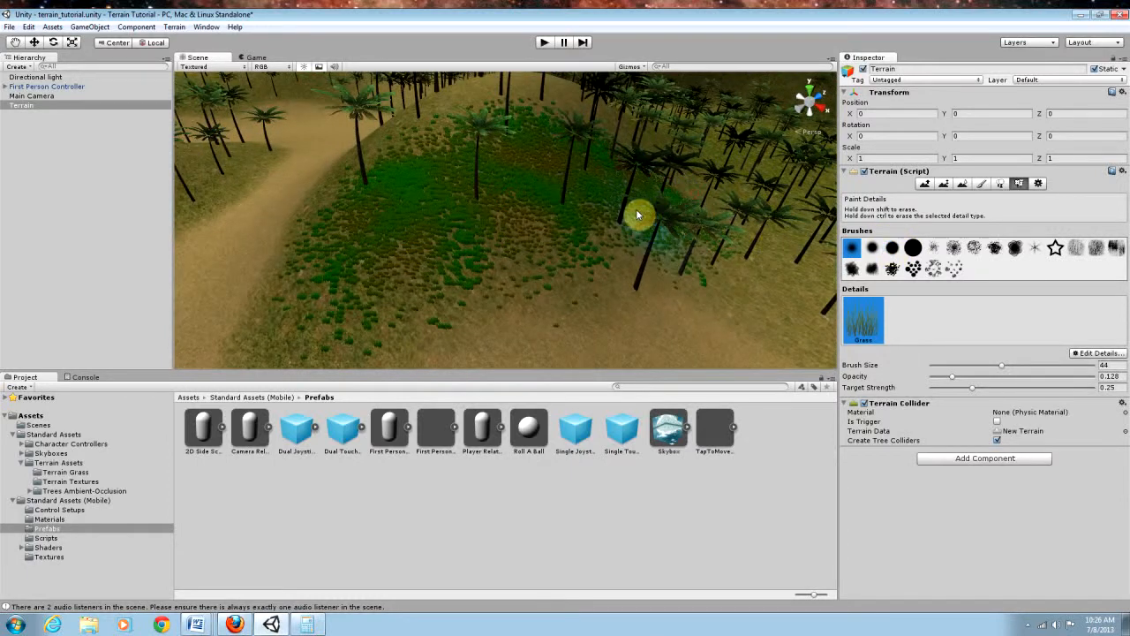
pyautogui.moveTo(412, 210); pyautogui.dragTo(463, 192, button='right')
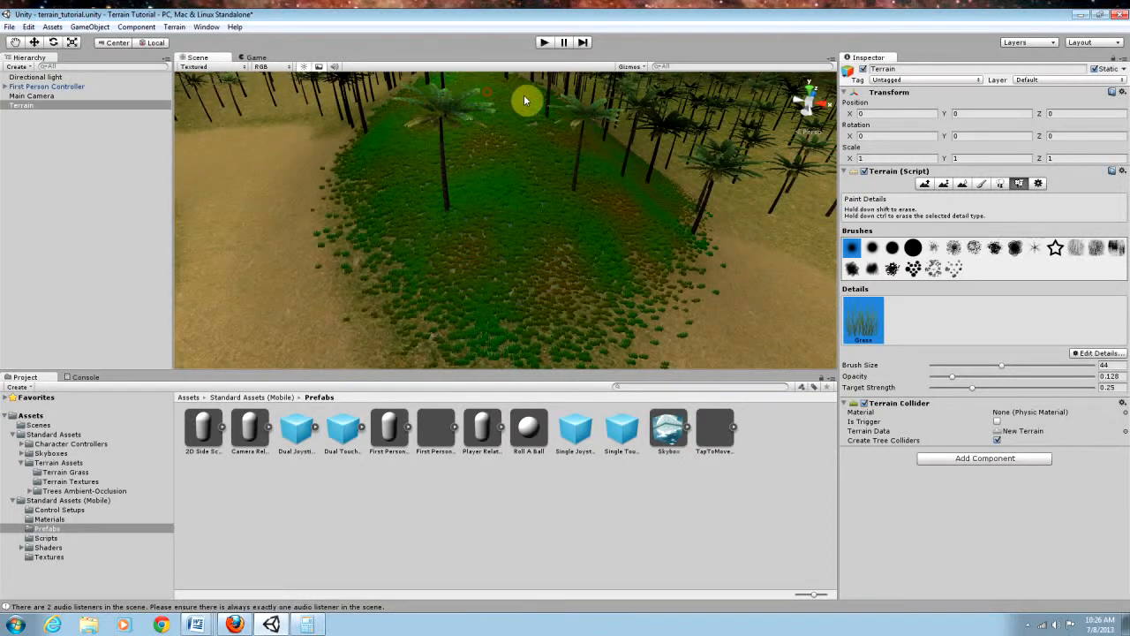
# Step: Paint grass over the palm mound at the path's curve and erase the grass spilling onto the path
pyautogui.moveTo(546, 130); pyautogui.dragTo(191, 138, button='right')
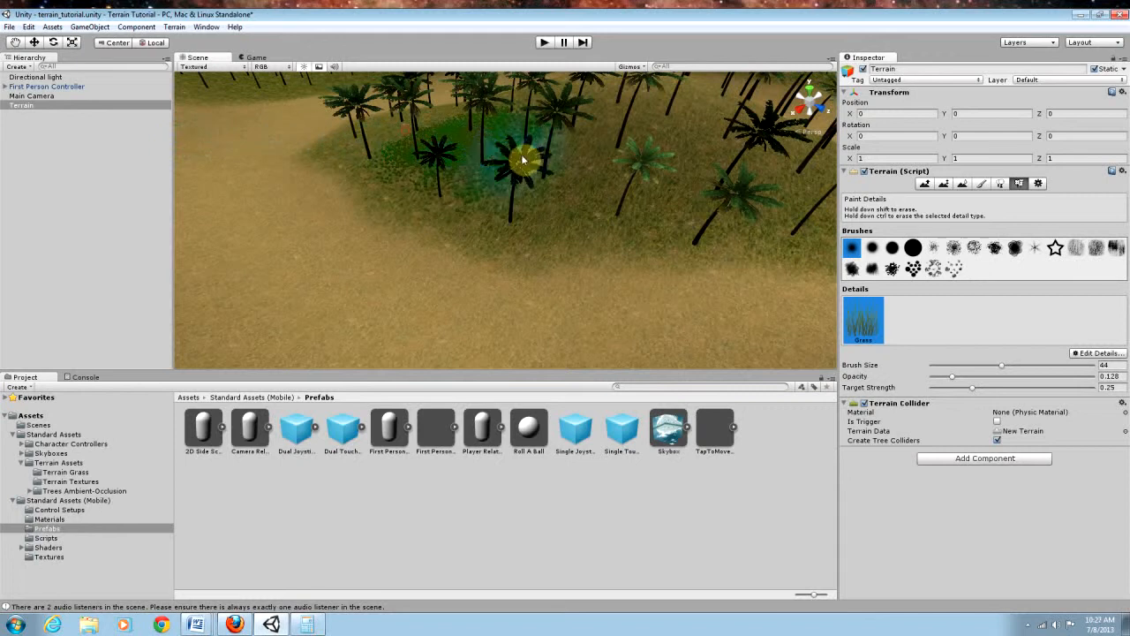
pyautogui.moveTo(670, 162); pyautogui.dragTo(730, 153)
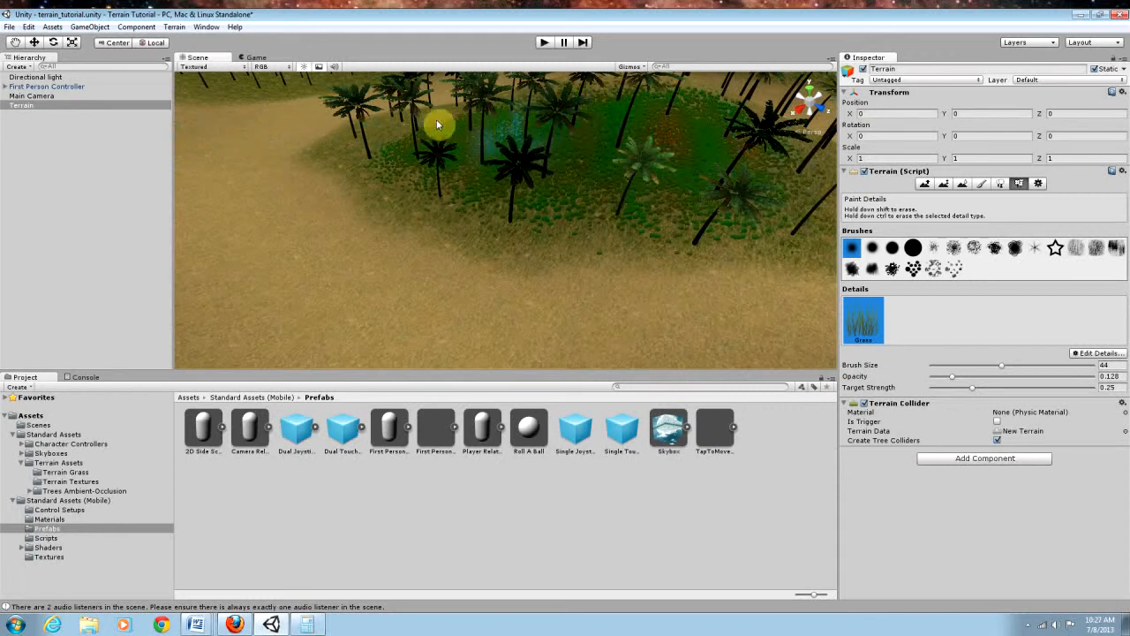
pyautogui.moveTo(663, 177); pyautogui.dragTo(747, 157, button='right')
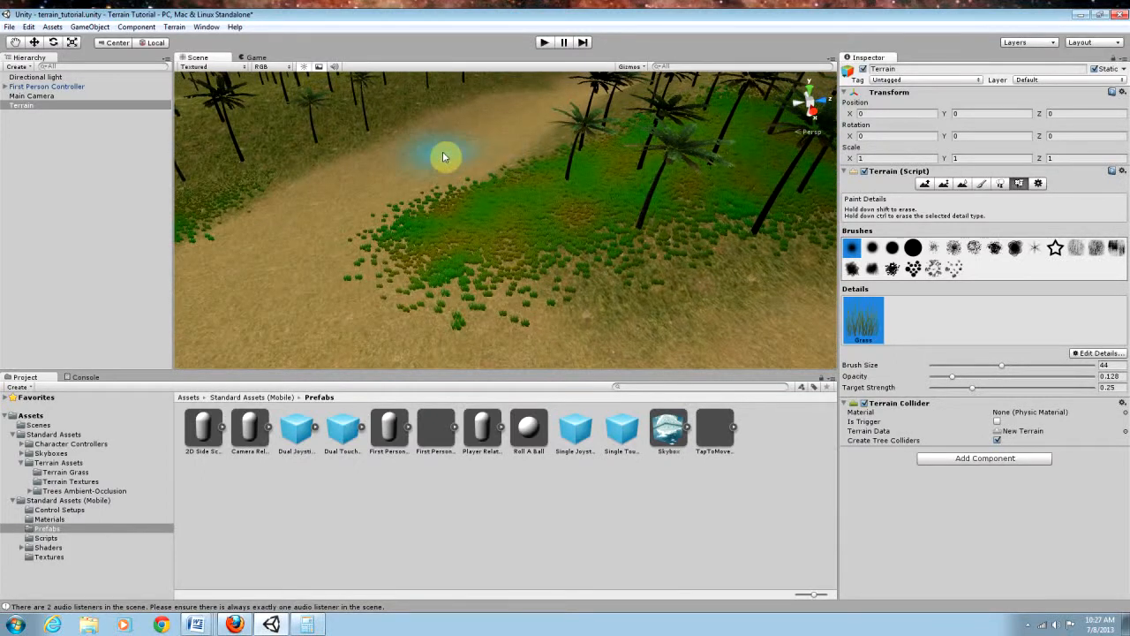
pyautogui.moveTo(362, 189)
pyautogui.keyDown('shift'); pyautogui.mouseDown()
pyautogui.moveTo(365, 240)
pyautogui.moveTo(448, 319)
pyautogui.mouseUp(); pyautogui.keyUp('shift')
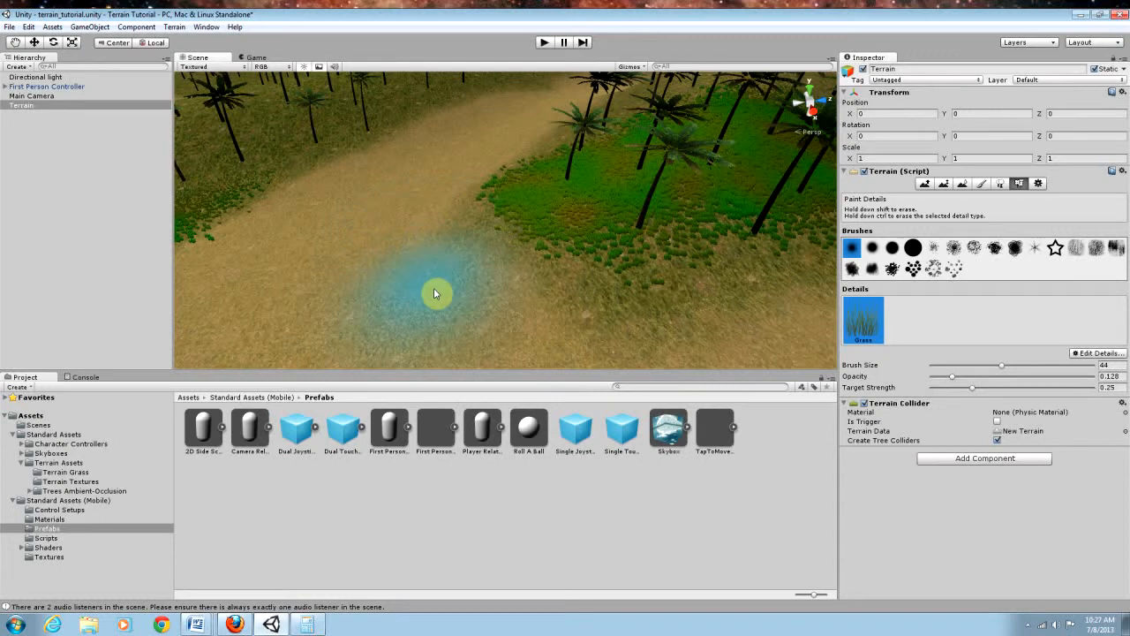
# Step: Paint grass over the remaining bare ground farther along the path
pyautogui.moveTo(584, 328); pyautogui.dragTo(993, 339, button='right')
pyautogui.press('w')
pyautogui.press('d')
pyautogui.press('w')
pyautogui.moveTo(416, 235)
pyautogui.mouseDown()
pyautogui.moveTo(758, 263)
pyautogui.moveTo(456, 245)
pyautogui.mouseUp()
pyautogui.moveTo(455, 244); pyautogui.dragTo(600, 257, button='right')
pyautogui.moveTo(600, 256)
pyautogui.mouseDown()
pyautogui.moveTo(714, 202)
pyautogui.moveTo(588, 224)
pyautogui.moveTo(402, 218)
pyautogui.mouseUp()
# Step: Cover the floor of the dense palm grove with grass up to the clearing around the first-person controller
pyautogui.moveTo(616, 231)
pyautogui.mouseDown(button='right')
pyautogui.moveTo(502, 234)
pyautogui.moveTo(358, 191)
pyautogui.mouseUp(button='right')
pyautogui.moveTo(265, 193); pyautogui.dragTo(502, 166)
pyautogui.moveTo(640, 217)
pyautogui.mouseDown(button='right')
pyautogui.moveTo(809, 285)
pyautogui.moveTo(708, 204)
pyautogui.mouseUp(button='right')
pyautogui.moveTo(607, 152)
pyautogui.mouseDown()
pyautogui.moveTo(683, 146)
pyautogui.moveTo(597, 164)
pyautogui.mouseUp()
pyautogui.moveTo(597, 164); pyautogui.dragTo(883, 115, button='right')
pyautogui.moveTo(656, 194); pyautogui.dragTo(647, 140, button='right')
pyautogui.moveTo(551, 266)
pyautogui.mouseDown(button='right')
pyautogui.moveTo(800, 270)
pyautogui.moveTo(522, 255)
pyautogui.moveTo(353, 277)
pyautogui.moveTo(534, 269)
pyautogui.mouseUp(button='right')
pyautogui.moveTo(381, 285); pyautogui.dragTo(336, 275, button='right')
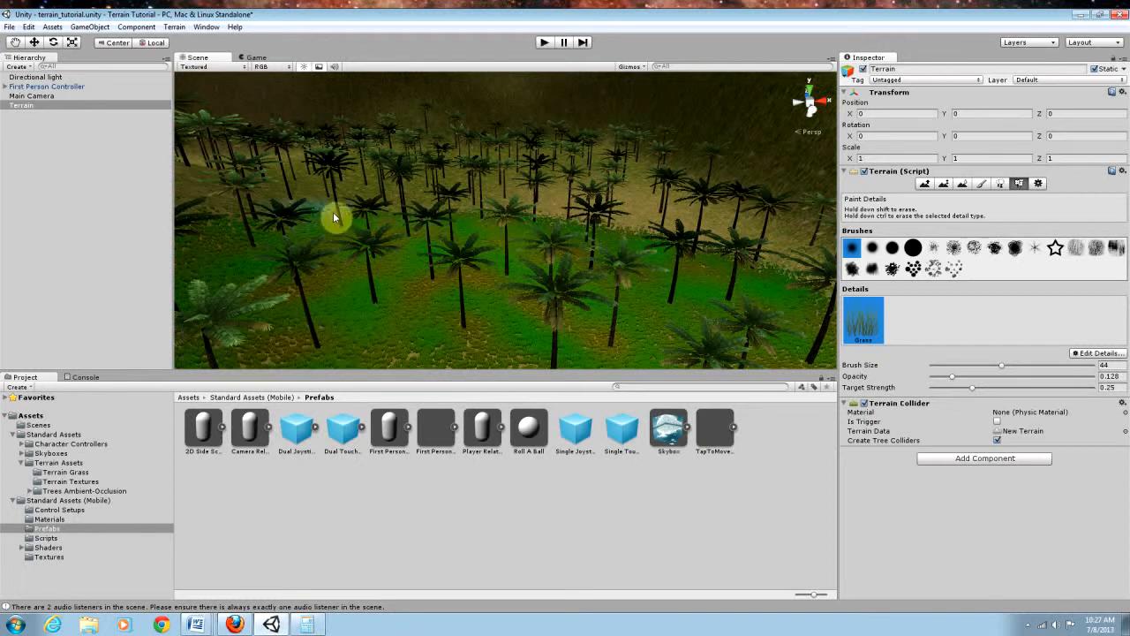
pyautogui.moveTo(632, 261); pyautogui.dragTo(418, 315, button='right')
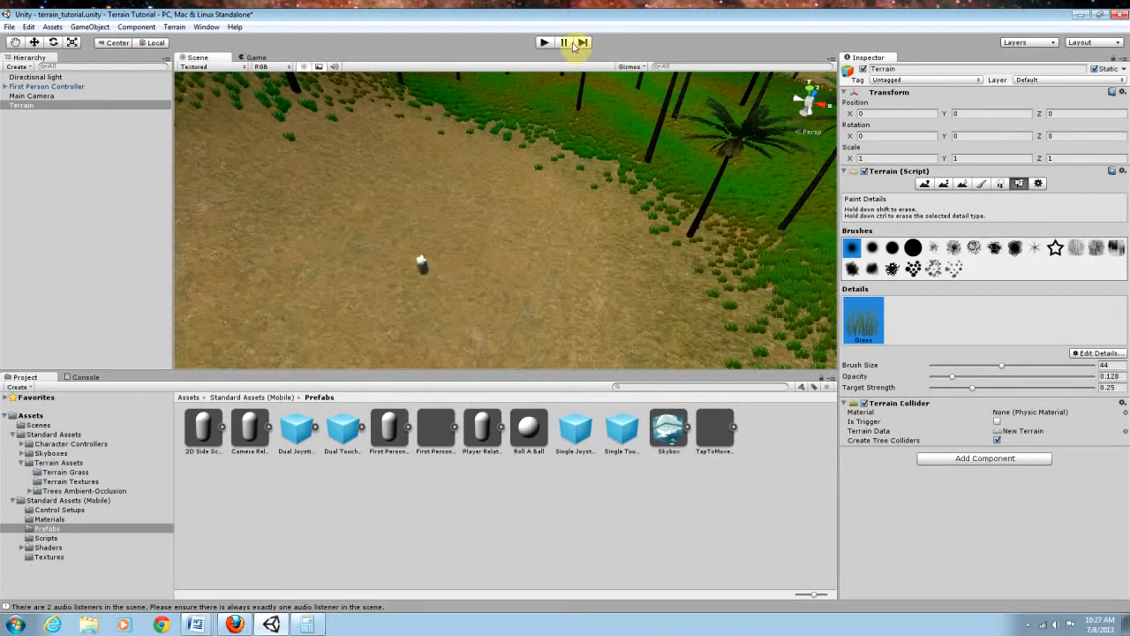
# Step: Play the scene and walk from the dirt clearing to the grassy hill to inspect the painted grass up close
pyautogui.click(544, 42)
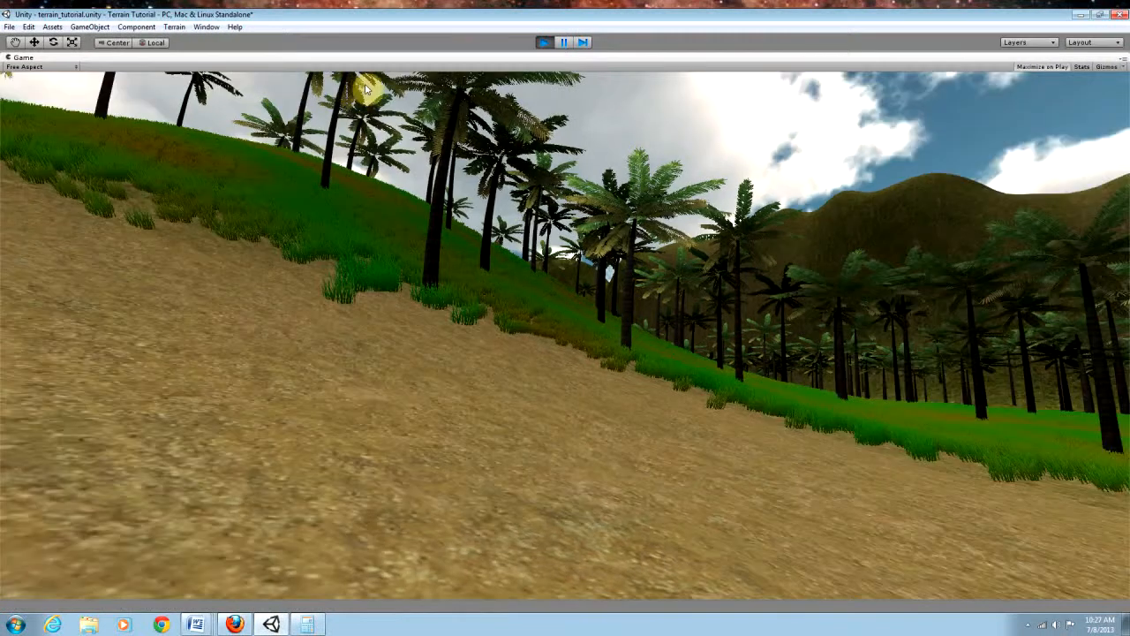
pyautogui.press('w')
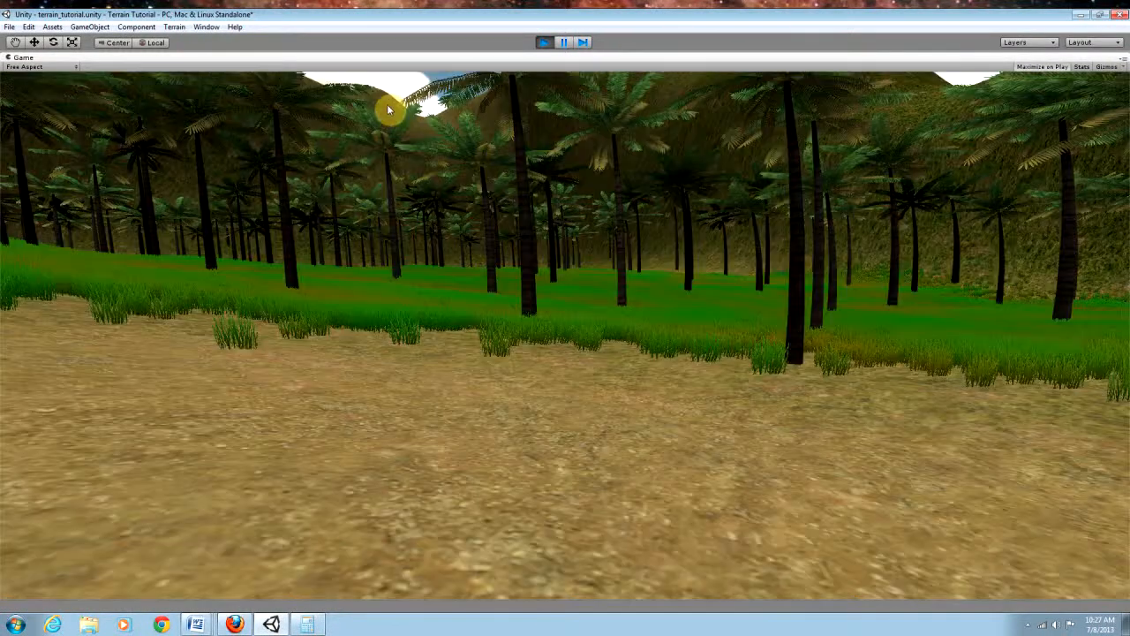
pyautogui.press('w')
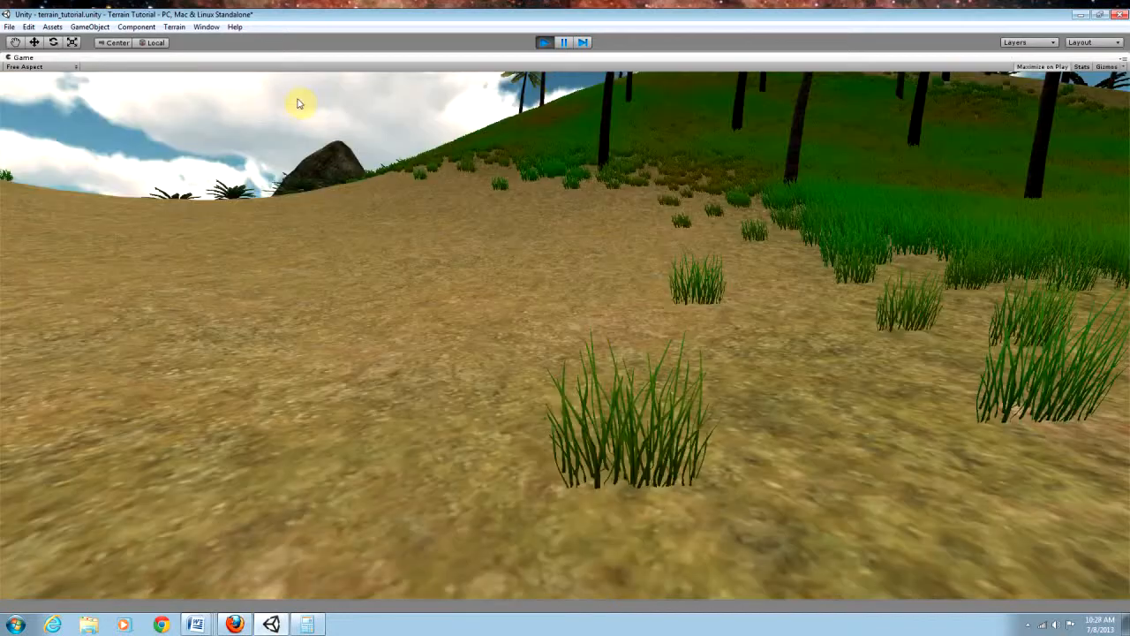
pyautogui.press('w')
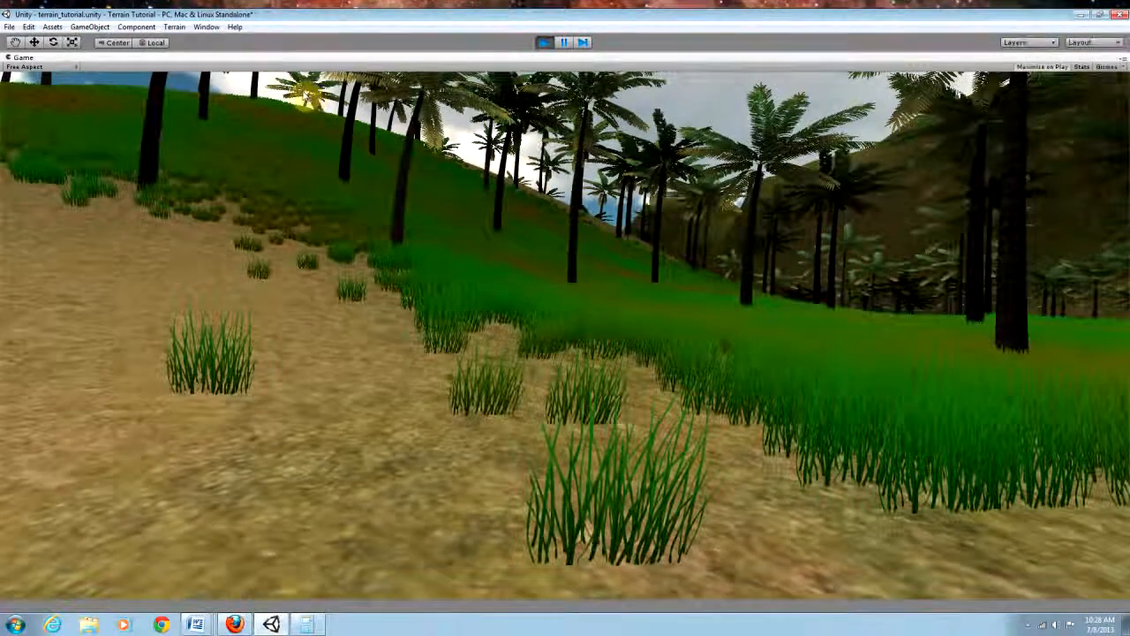
pyautogui.press('w')
pyautogui.press('w')
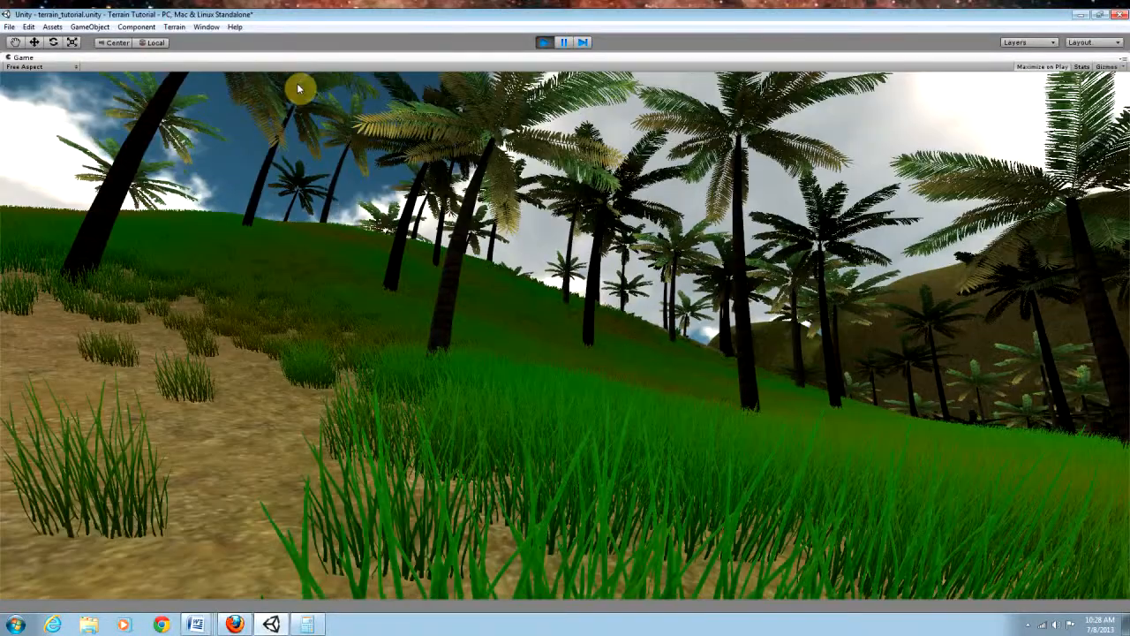
pyautogui.press('a')
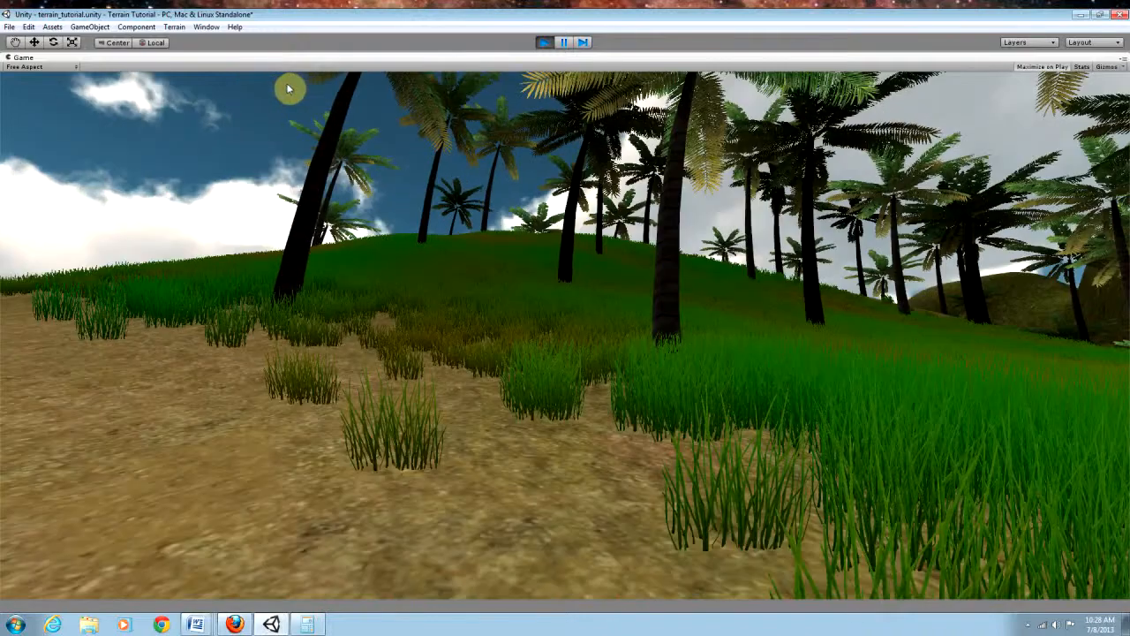
pyautogui.press('a')
pyautogui.press('a')
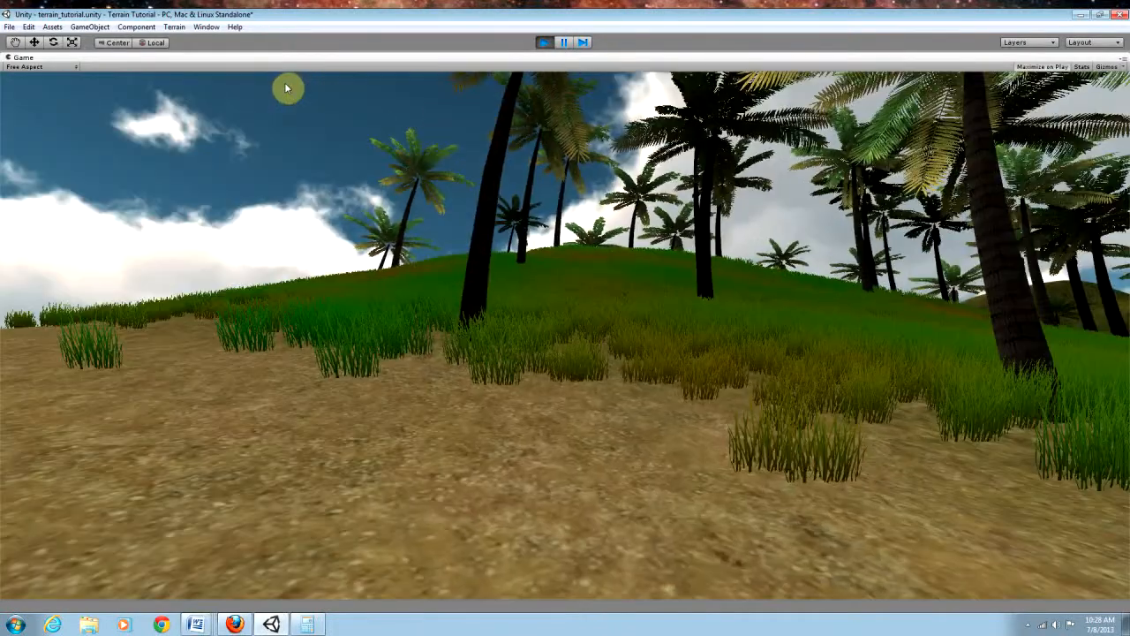
pyautogui.press('w')
pyautogui.press('a')
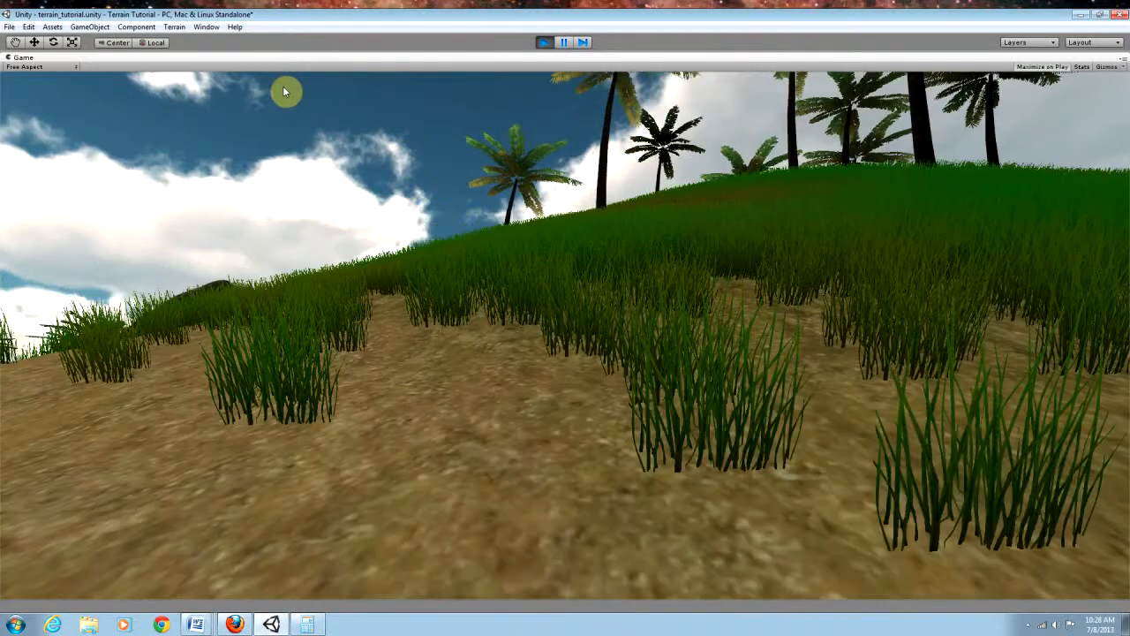
# Step: Walk along the dirt path between the grassy palm hills to inspect the painted grass, and stop playing the scene
pyautogui.press('a')
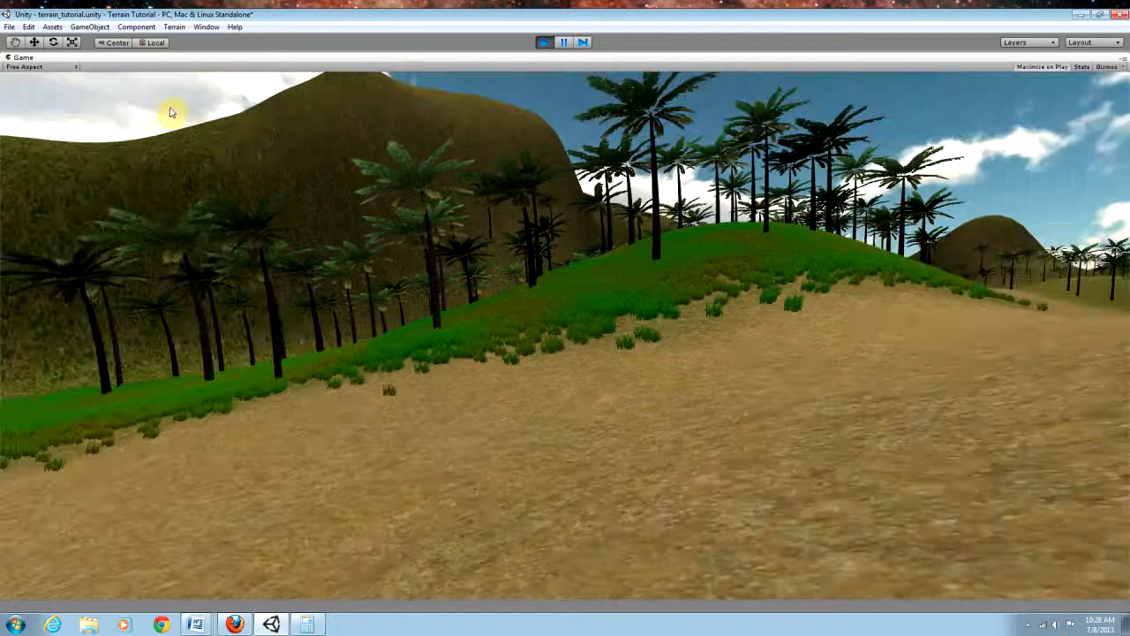
pyautogui.press('w')
pyautogui.press('w')
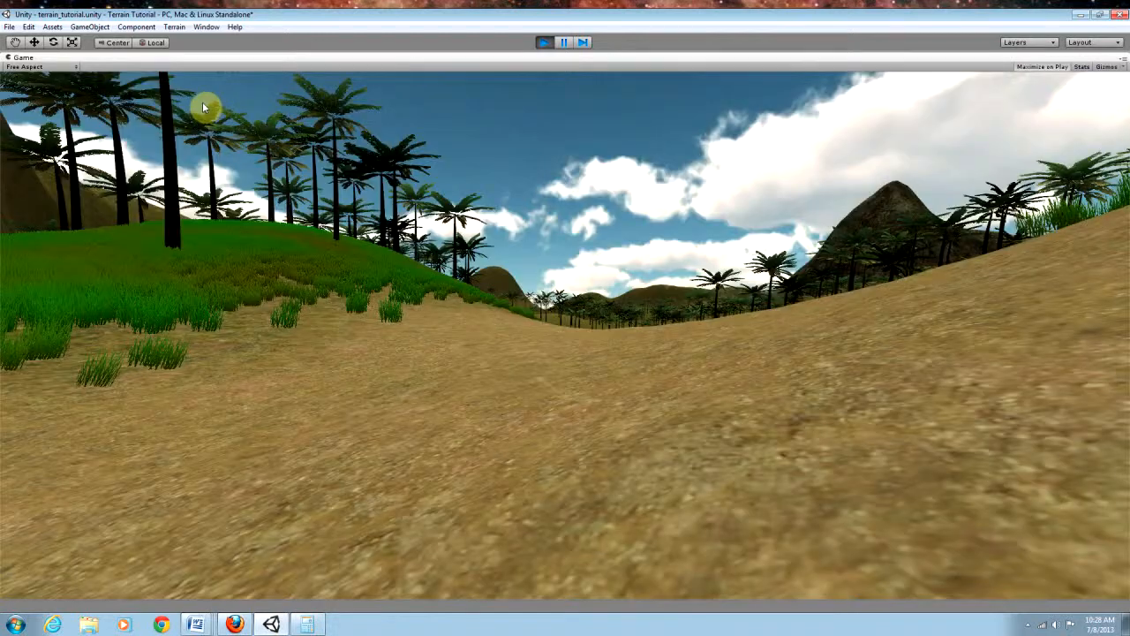
pyautogui.press('w')
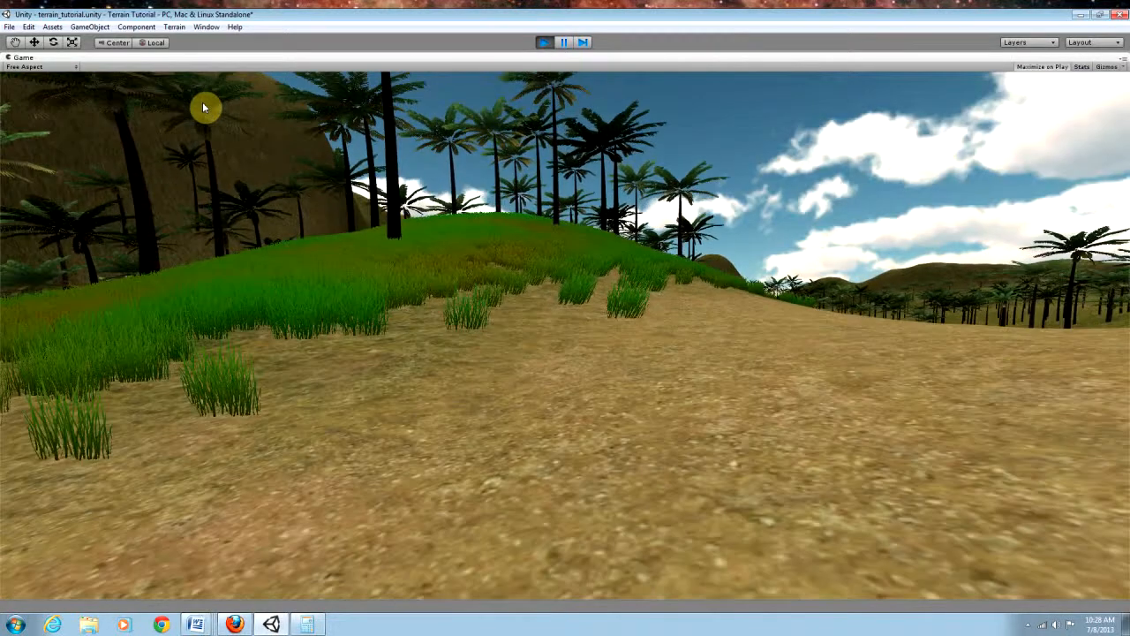
pyautogui.press('w')
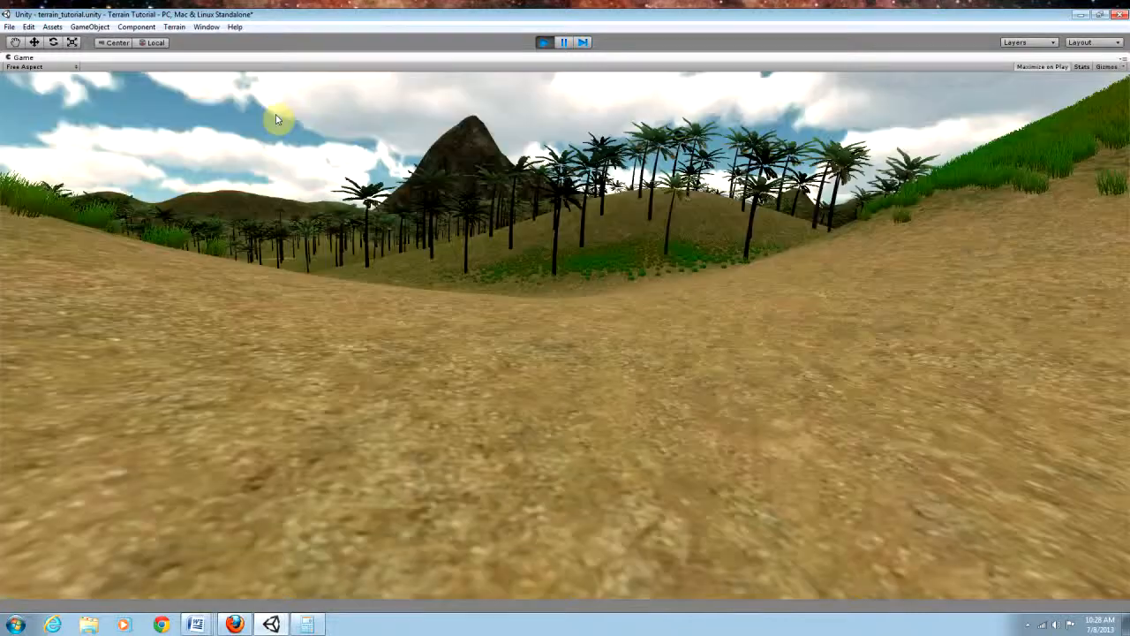
pyautogui.press('w')
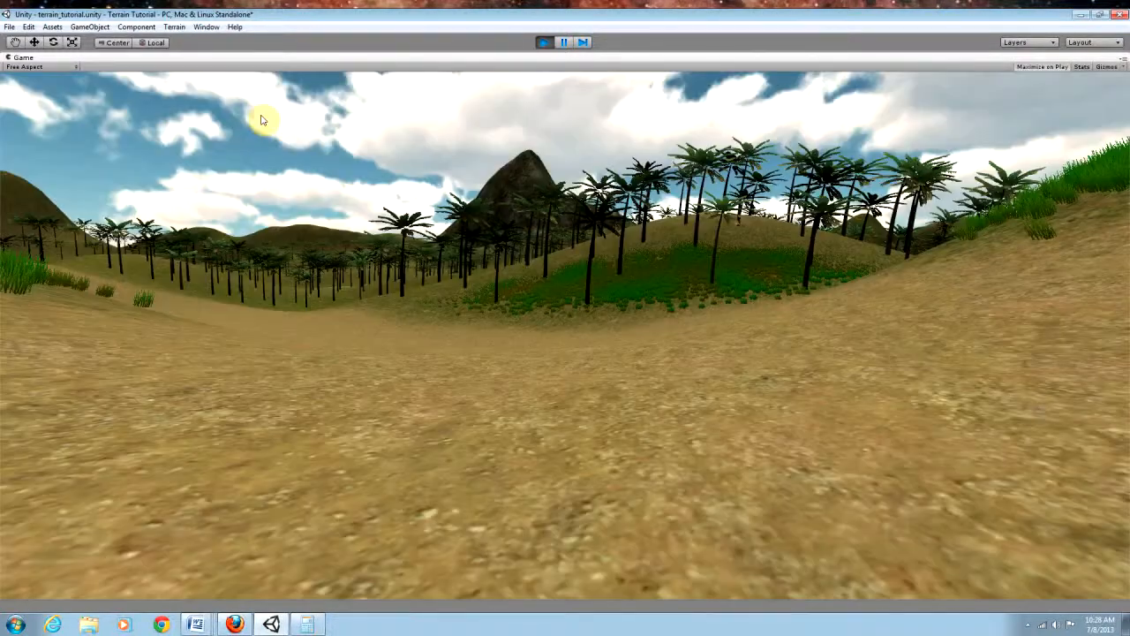
pyautogui.press('w')
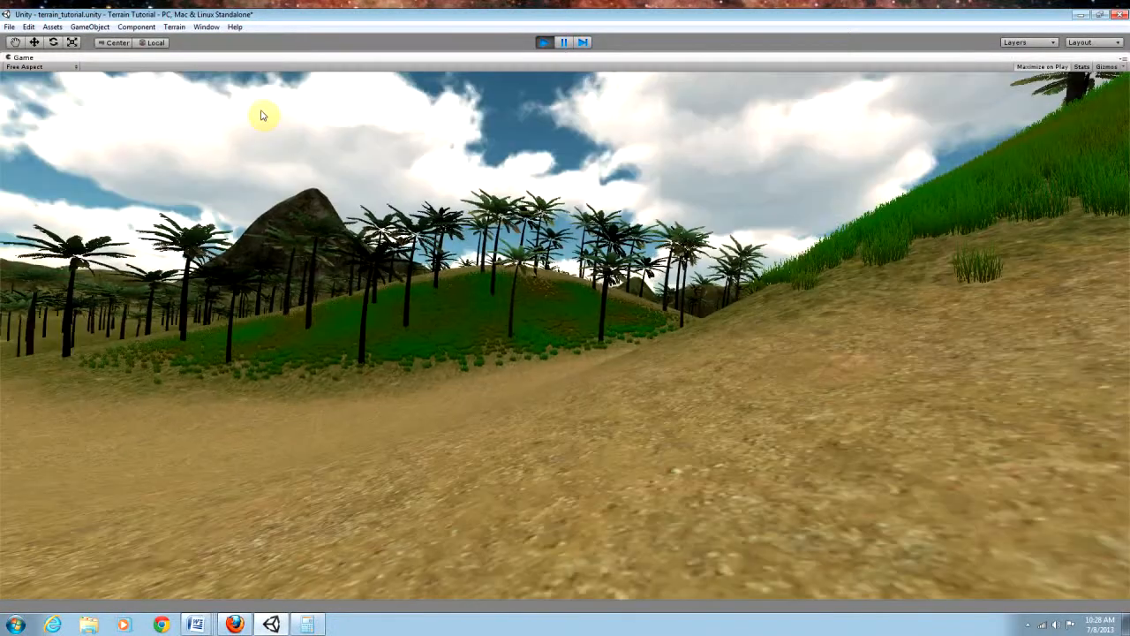
pyautogui.press('w')
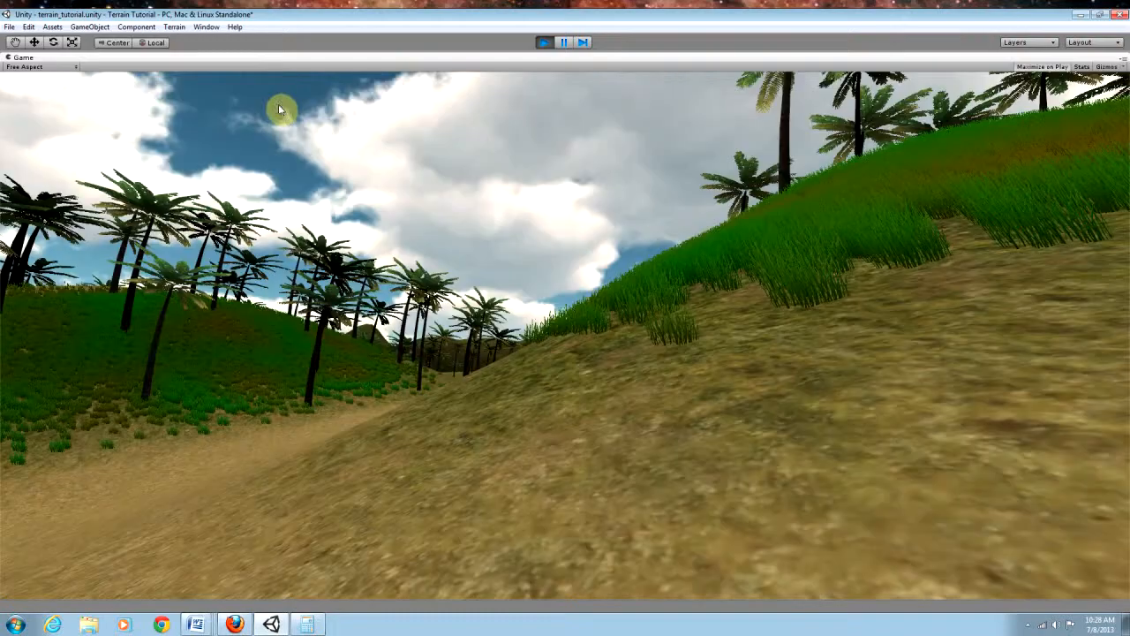
pyautogui.press('w')
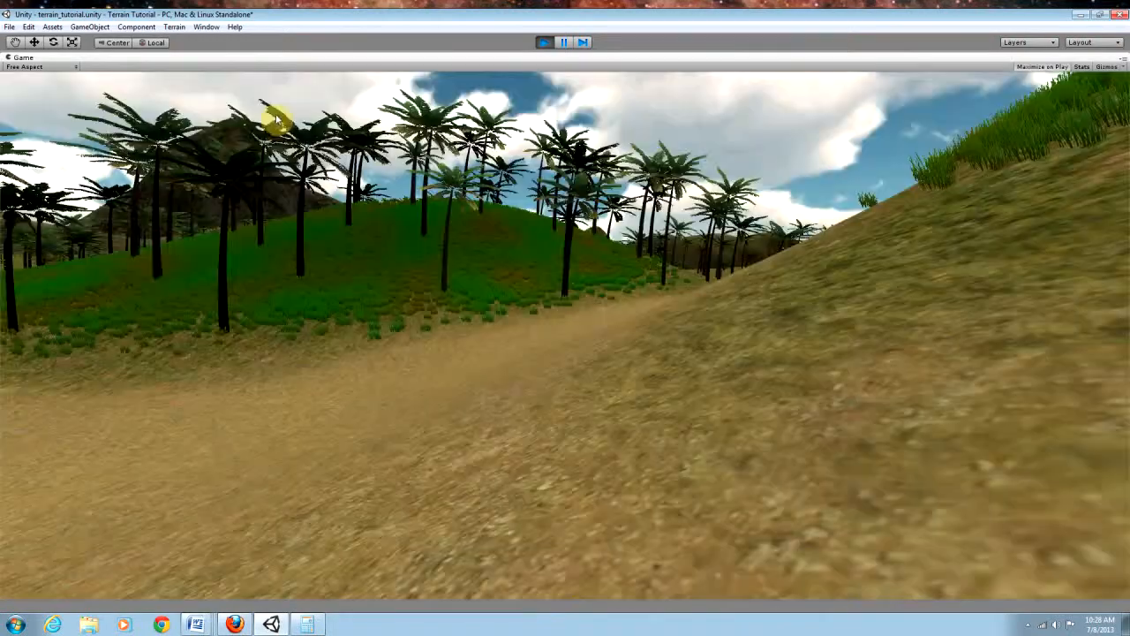
pyautogui.press('w')
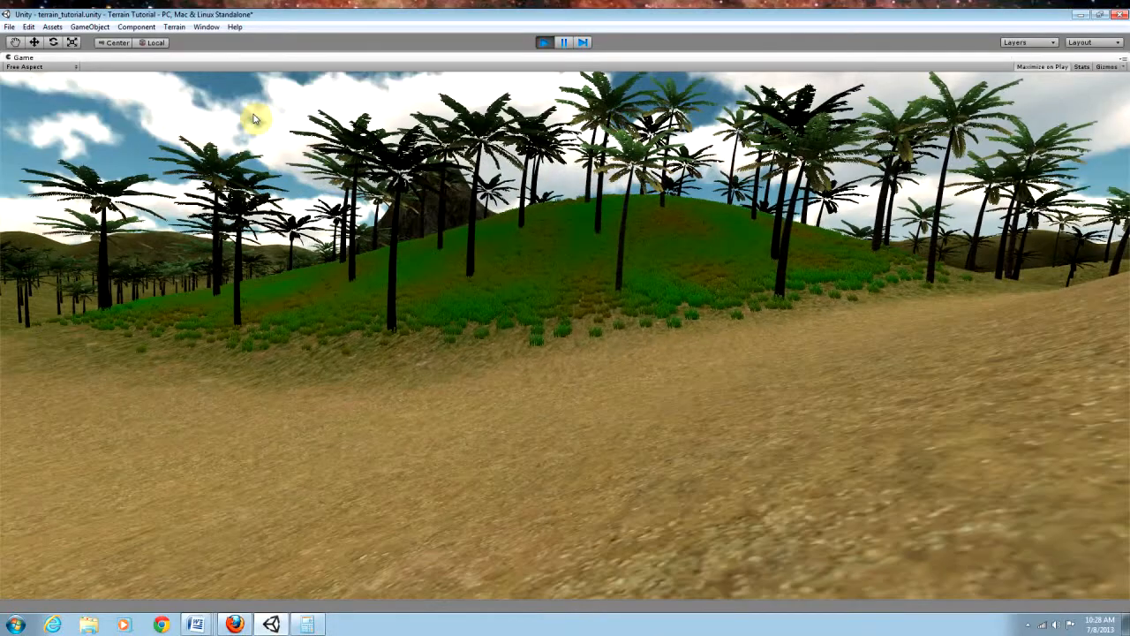
pyautogui.press('w')
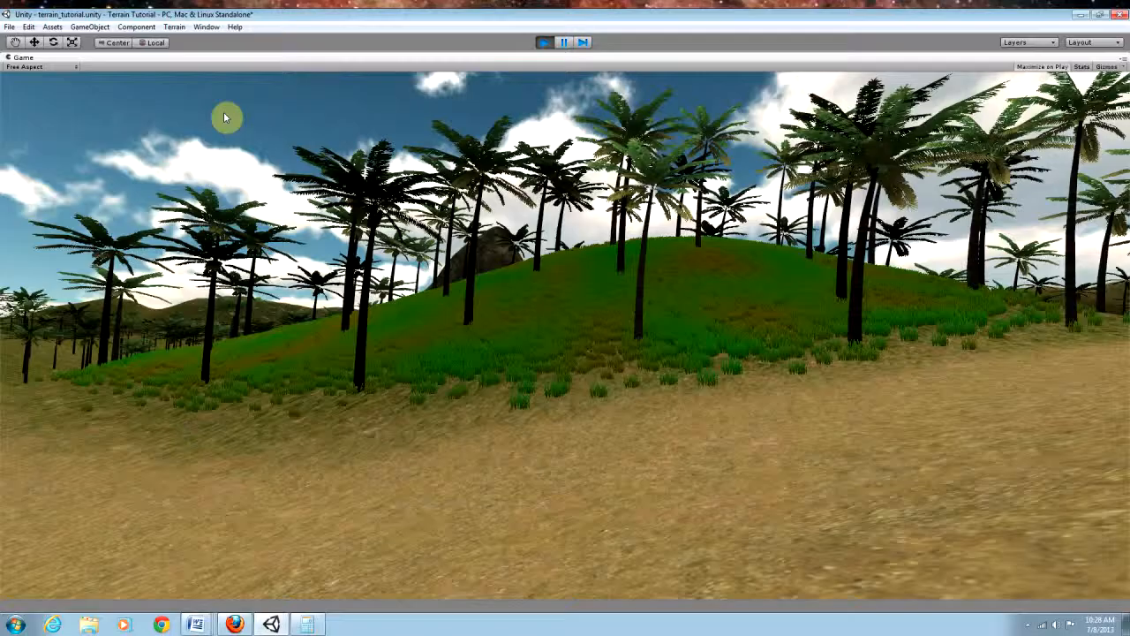
pyautogui.press('w')
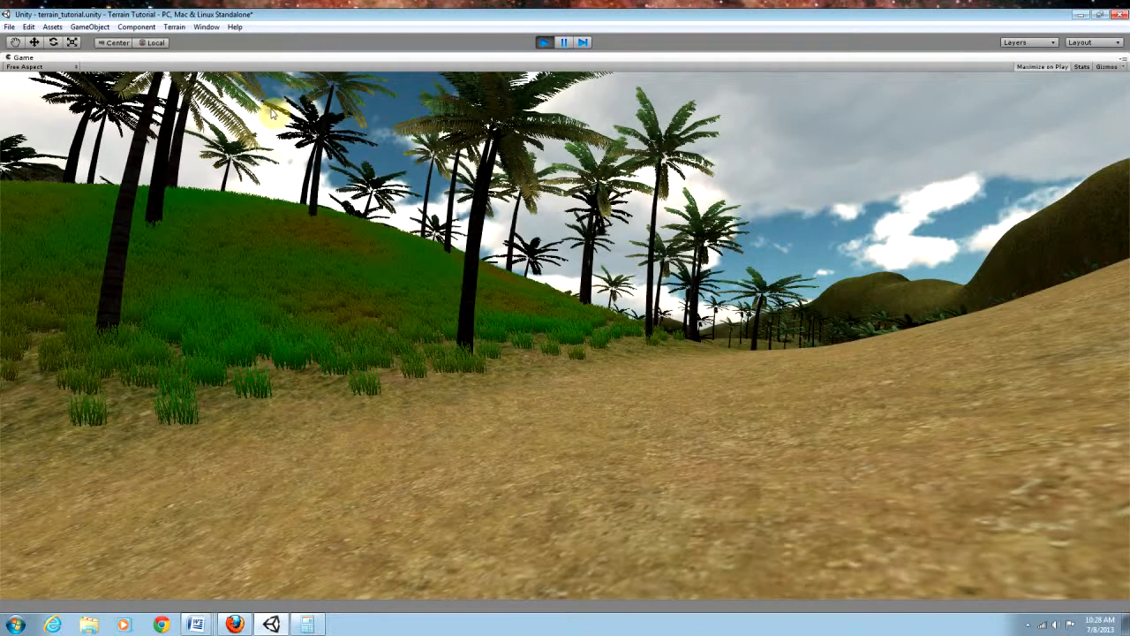
pyautogui.press('w')
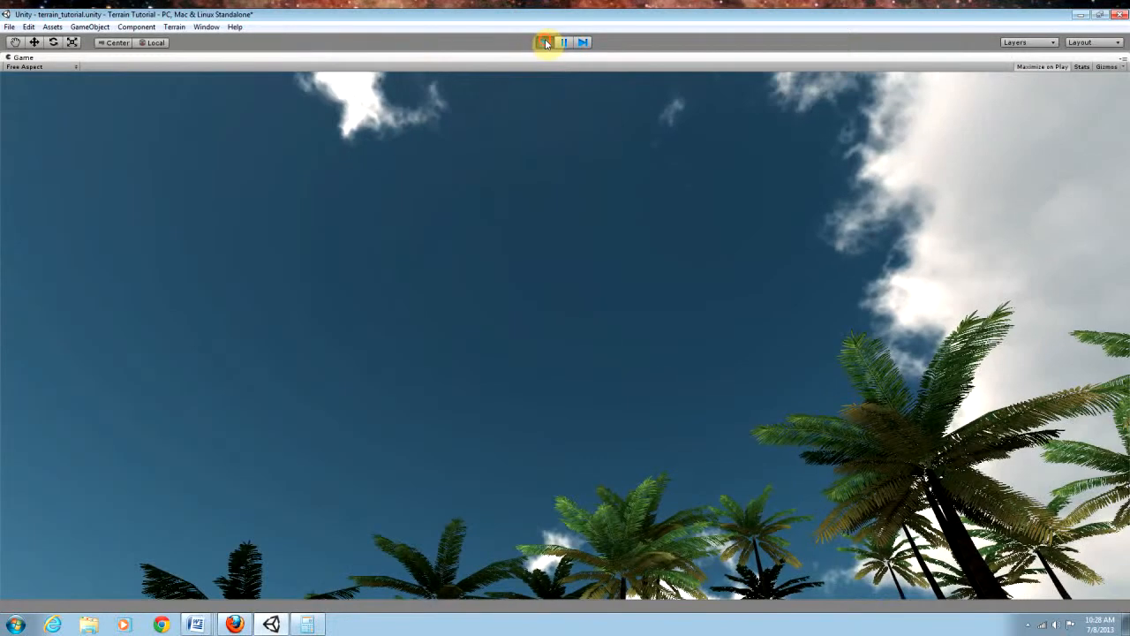
pyautogui.click(544, 43)
# Step: Frame the directional light and move it toward the skybox sun, to about X 793, Y 321, Z 1903
pyautogui.moveTo(591, 237); pyautogui.dragTo(516, 177, button='right')
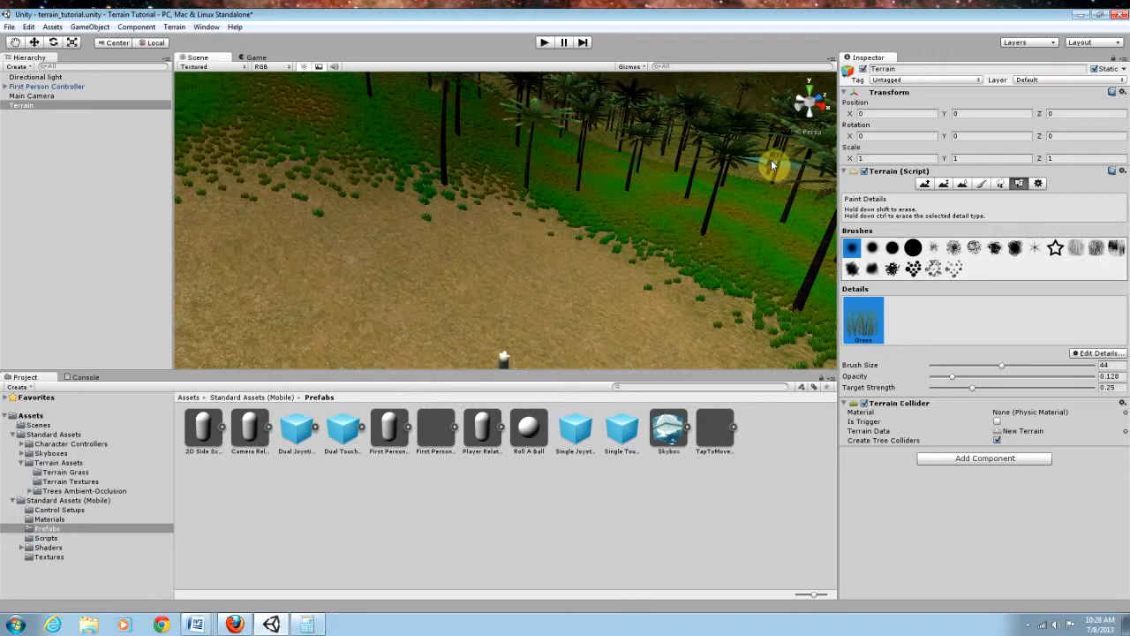
pyautogui.moveTo(684, 197); pyautogui.dragTo(850, 106, button='right')
pyautogui.moveTo(512, 251); pyautogui.dragTo(895, 185, button='right')
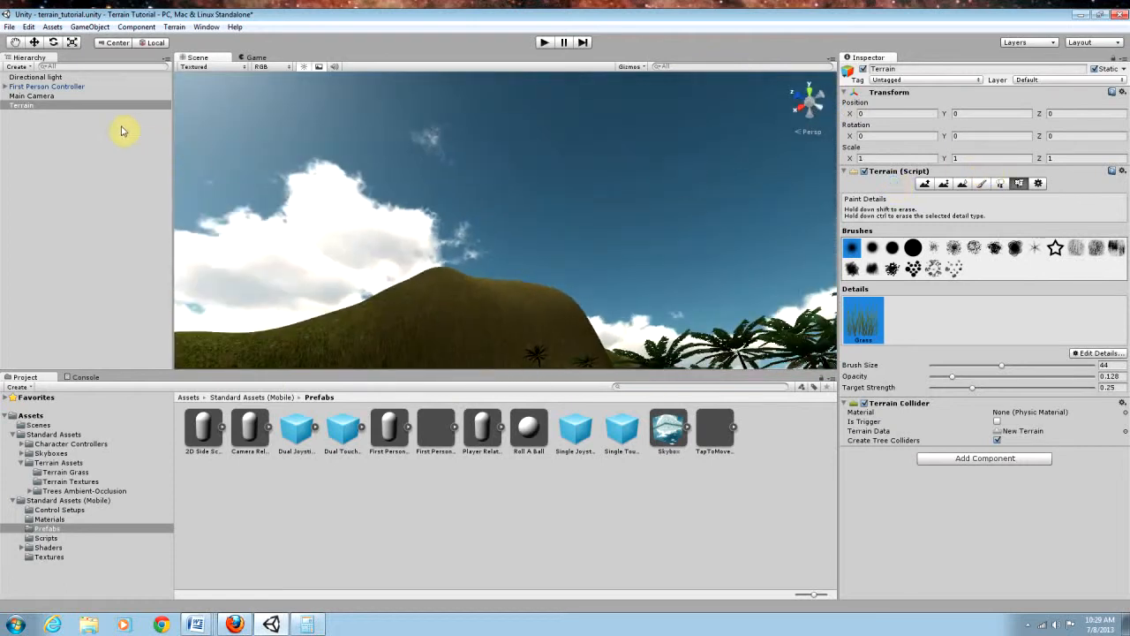
pyautogui.click(64, 79)
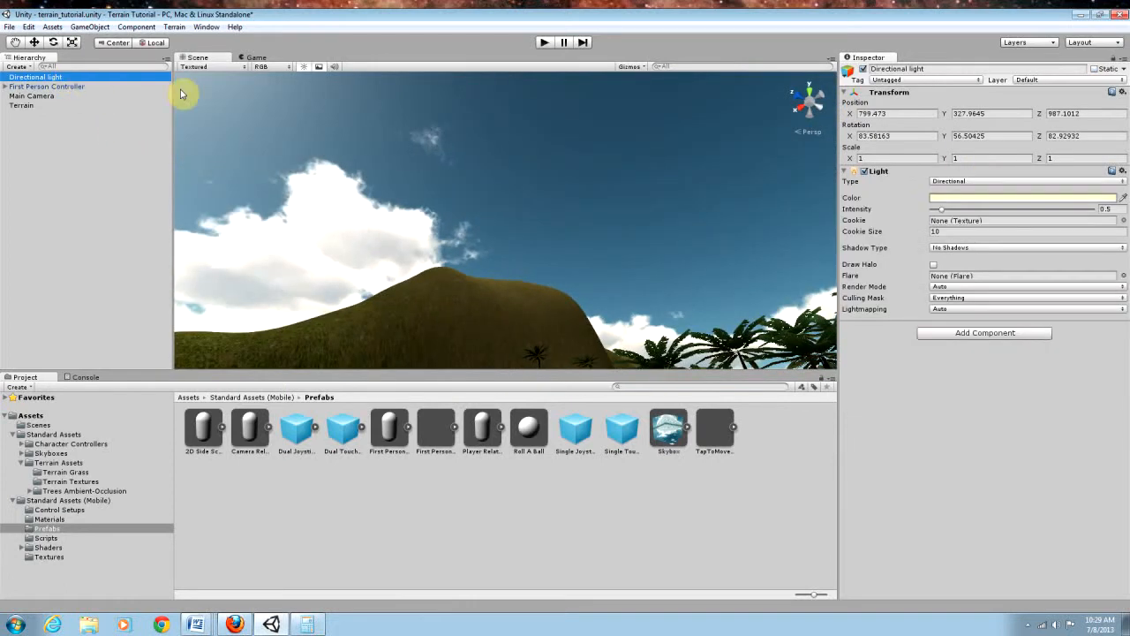
pyautogui.press('f')
pyautogui.moveTo(617, 173); pyautogui.dragTo(500, 195, button='right')
pyautogui.moveTo(759, 199); pyautogui.dragTo(218, 35, button='right')
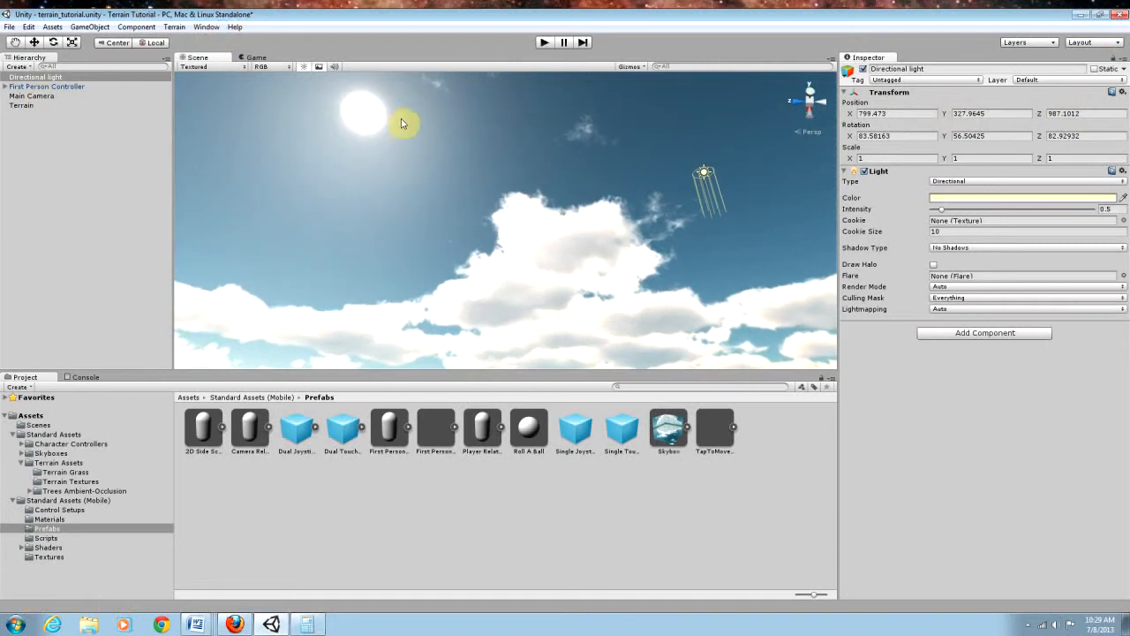
pyautogui.click(34, 42)
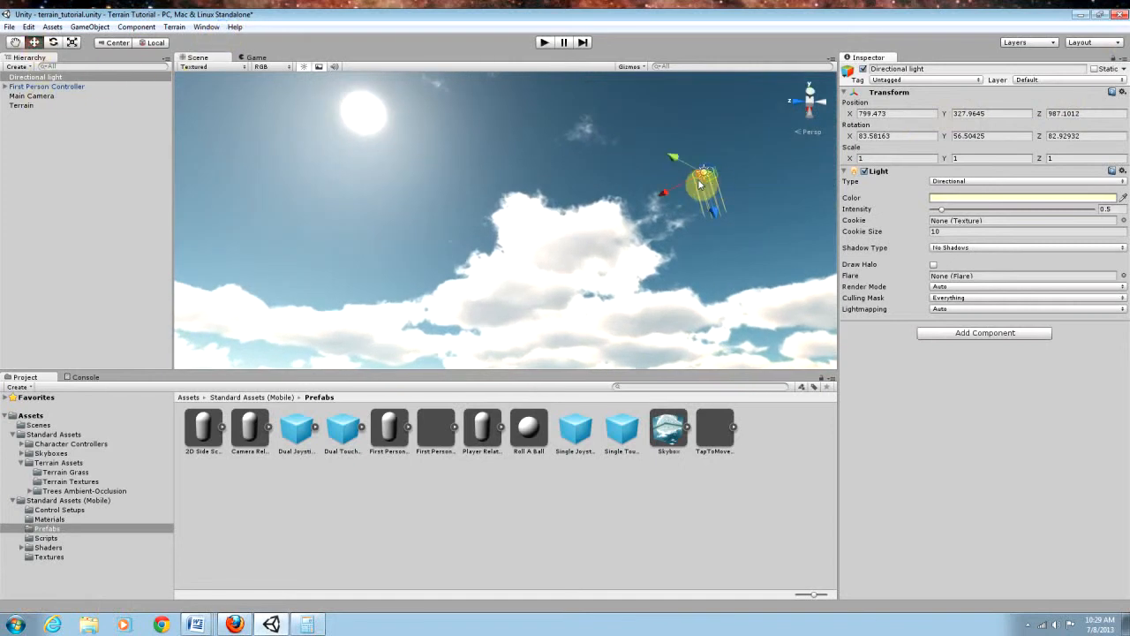
pyautogui.moveTo(693, 173); pyautogui.dragTo(335, 175)
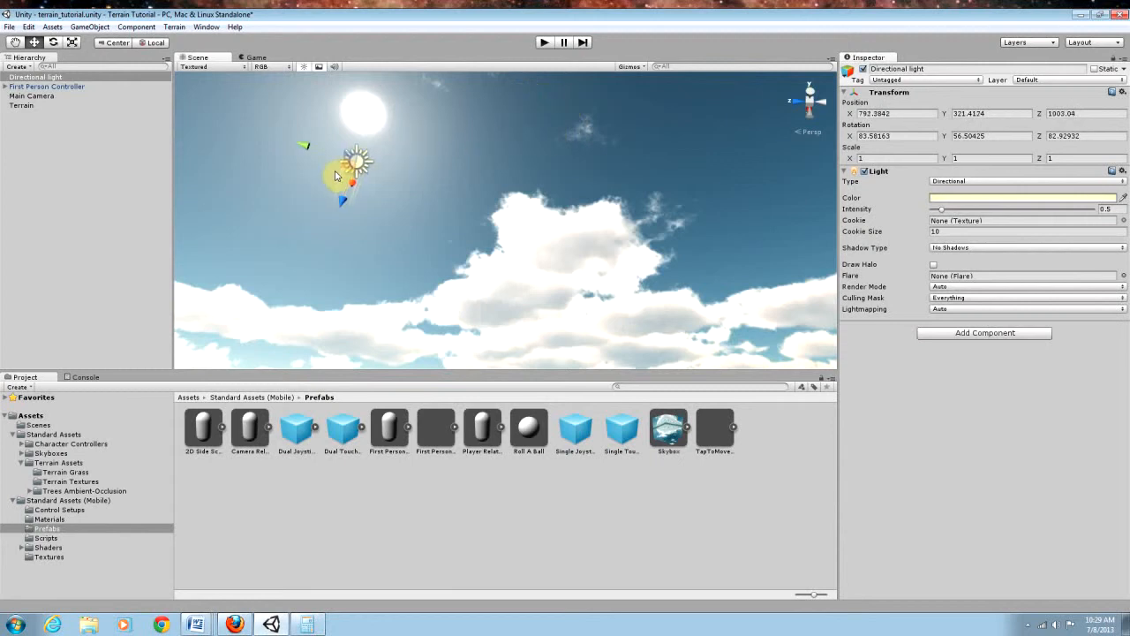
# Step: Reposition the directional light high above the terrain near the sun, at about X 774, Y 431, Z 1012
pyautogui.keyDown('alt'); pyautogui.moveTo(486, 167); pyautogui.dragTo(398, 265); pyautogui.keyUp('alt')
pyautogui.moveTo(492, 303); pyautogui.dragTo(518, 99)
pyautogui.moveTo(505, 250); pyautogui.dragTo(520, 119)
pyautogui.moveTo(541, 241); pyautogui.dragTo(522, 218, button='right')
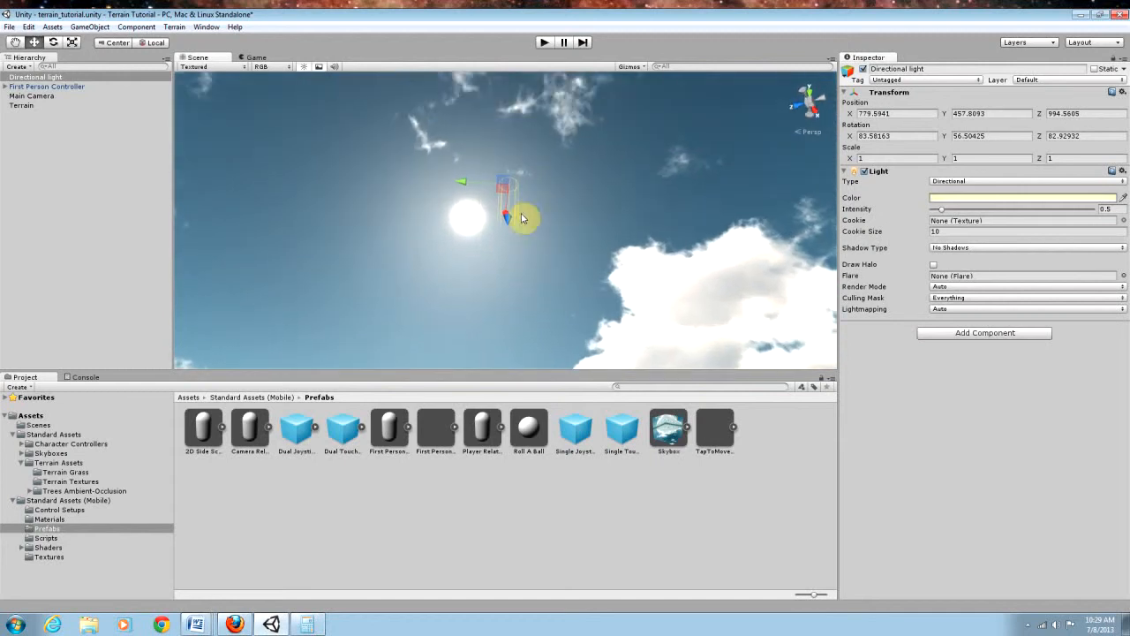
pyautogui.moveTo(509, 223); pyautogui.dragTo(499, 117)
pyautogui.moveTo(472, 194); pyautogui.dragTo(451, 244)
# Step: Move the directional light to about X 885, Y 433, Z 886 and rotate it to about X 45, Y -130, Z -84
pyautogui.moveTo(506, 235); pyautogui.dragTo(671, 173, button='right')
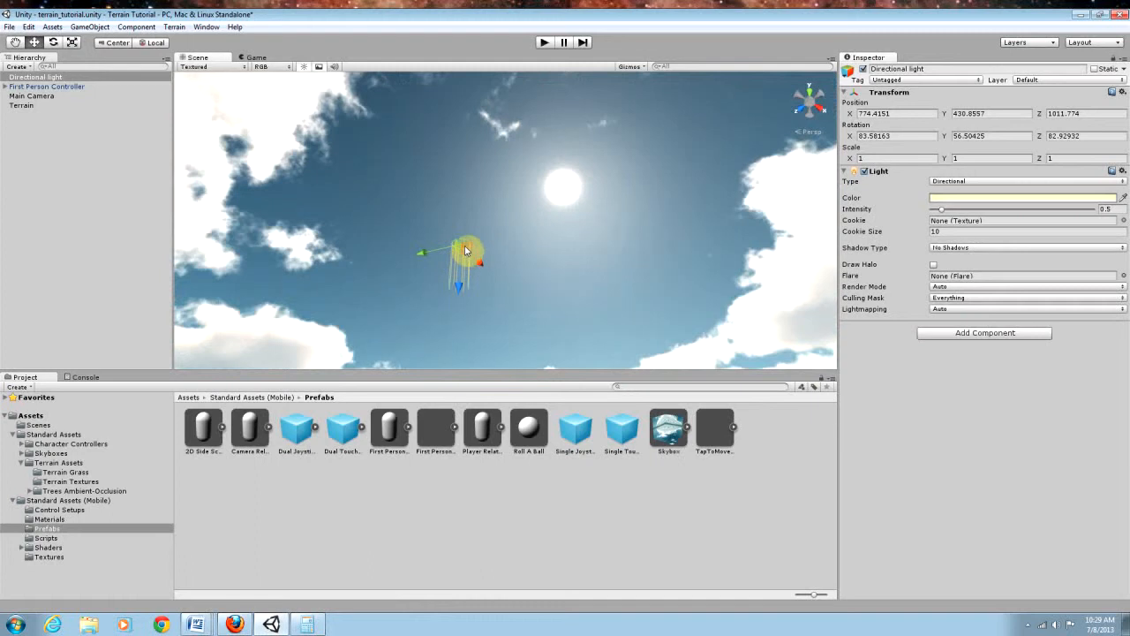
pyautogui.moveTo(475, 240); pyautogui.dragTo(577, 199)
pyautogui.moveTo(568, 195); pyautogui.dragTo(700, 217, button='right')
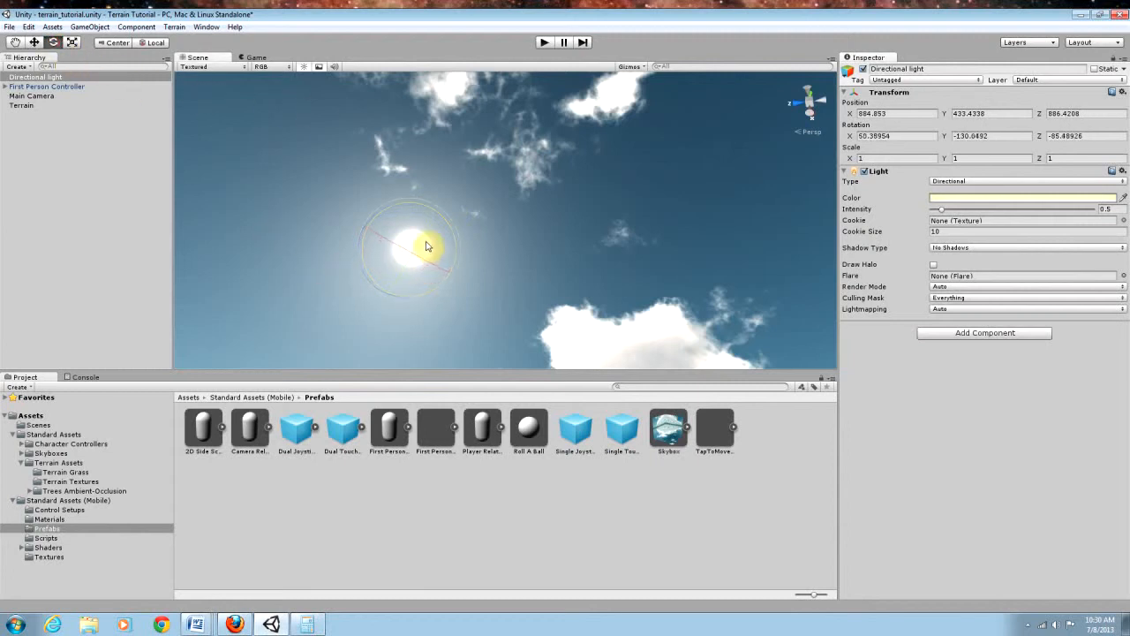
pyautogui.moveTo(689, 402); pyautogui.dragTo(806, 466, button='right')
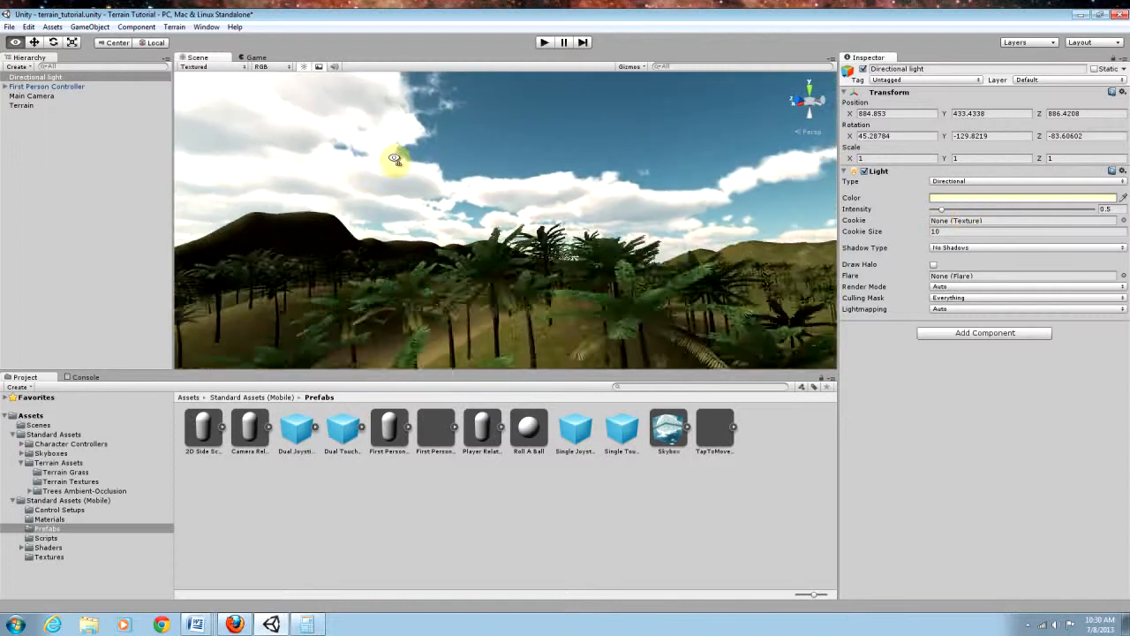
pyautogui.keyDown('alt'); pyautogui.moveTo(392, 165); pyautogui.dragTo(67, 71); pyautogui.keyUp('alt')
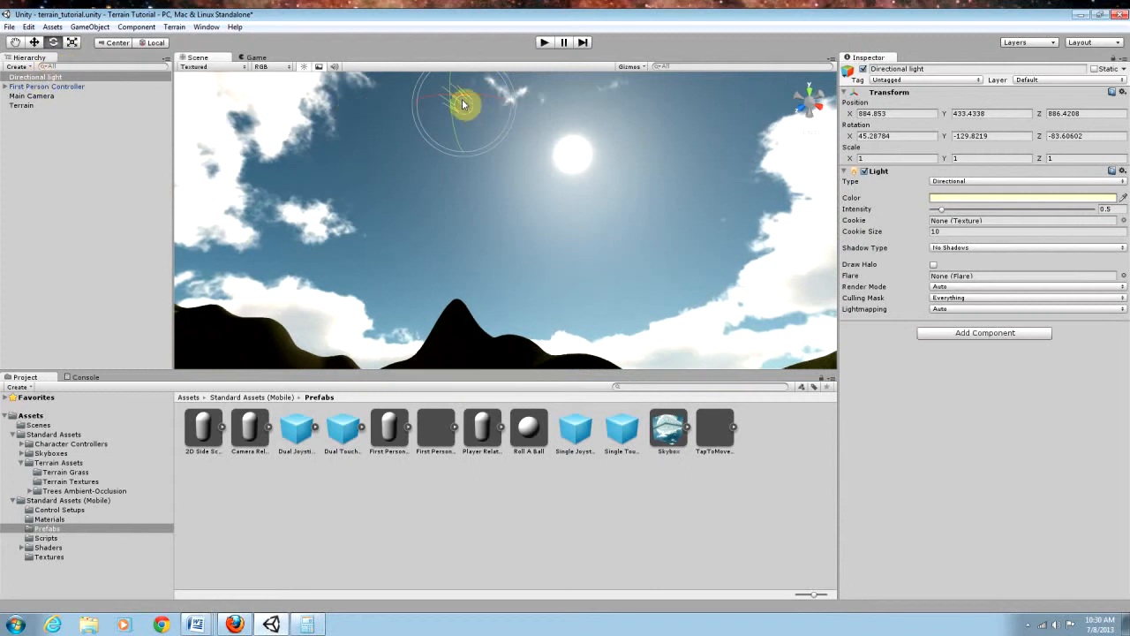
# Step: Move the directional light far out into the sky toward the sun, to about X 2201, Y 1910, Z 1785
pyautogui.click(34, 42)
pyautogui.moveTo(471, 116); pyautogui.dragTo(580, 166)
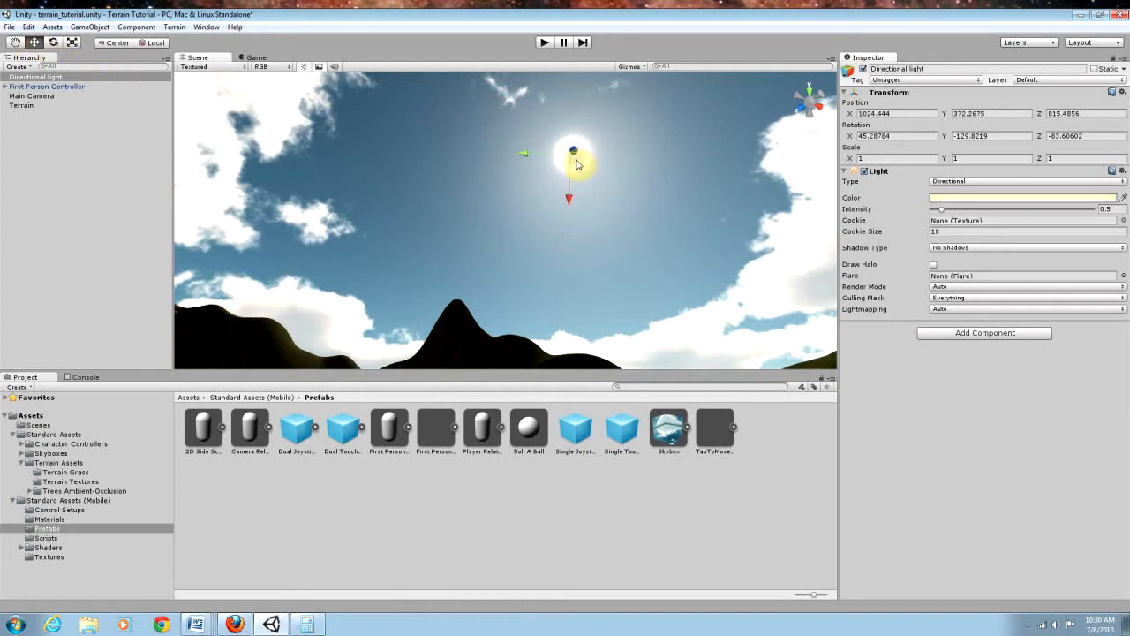
pyautogui.keyDown('alt'); pyautogui.moveTo(465, 164); pyautogui.dragTo(562, 172); pyautogui.keyUp('alt')
pyautogui.moveTo(571, 318); pyautogui.dragTo(345, 69)
pyautogui.press('f')
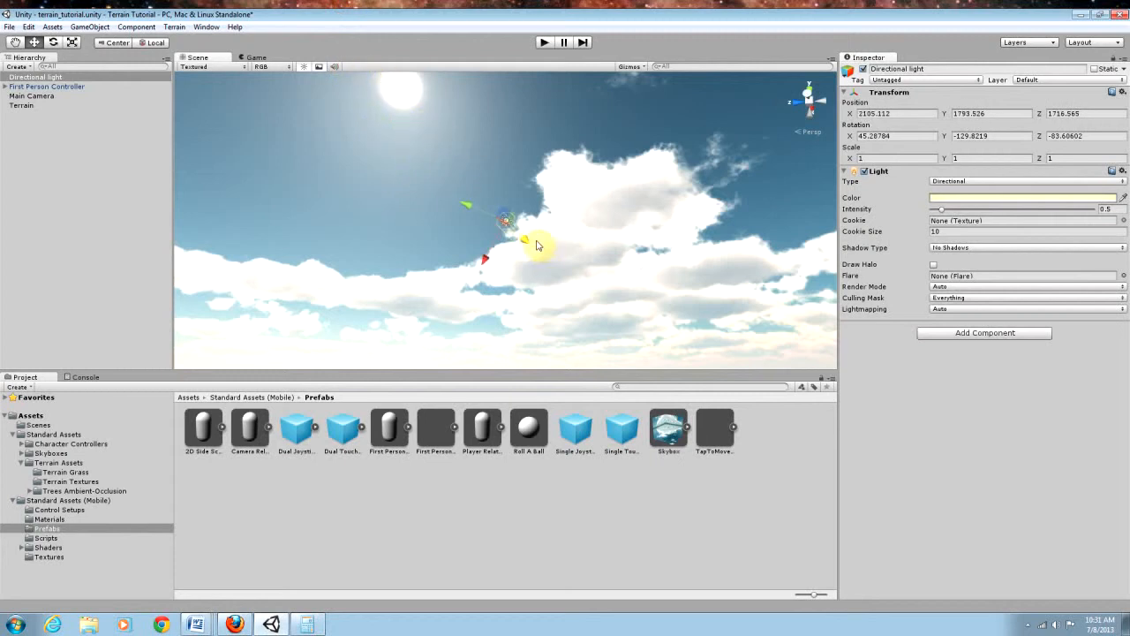
pyautogui.moveTo(512, 226); pyautogui.dragTo(394, 94)
pyautogui.moveTo(421, 132); pyautogui.dragTo(483, 153)
# Step: Center the directional light on the sun as seen from the first-person controller, at about X 2303, Y 1911, Z 1661
pyautogui.moveTo(558, 239); pyautogui.dragTo(957, 497, button='right')
pyautogui.click(649, 214)
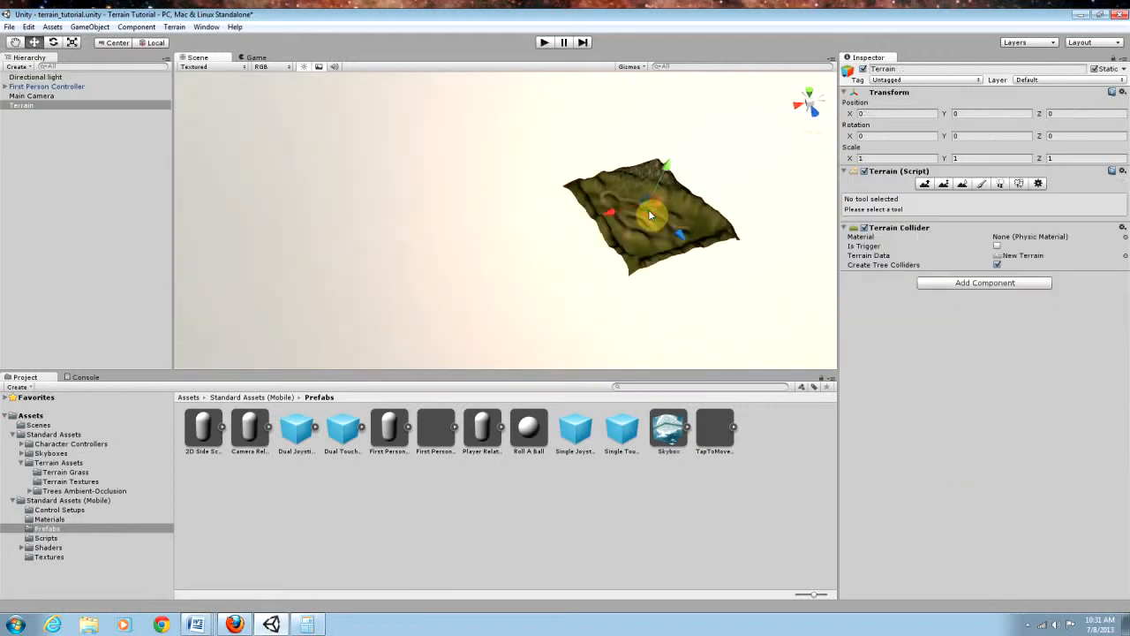
pyautogui.press('f')
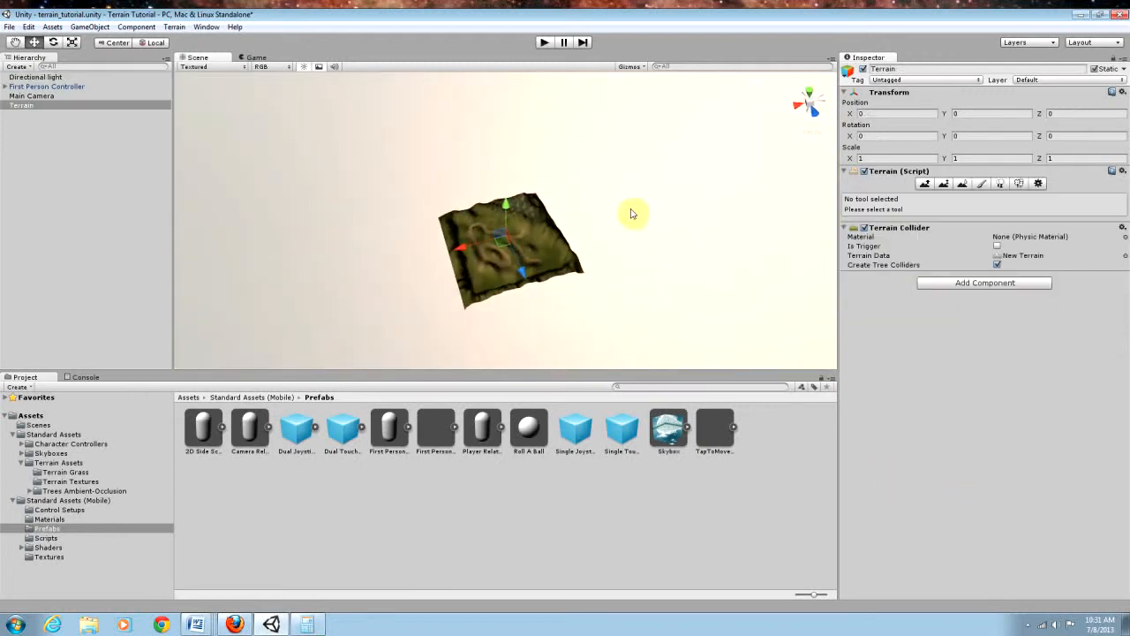
pyautogui.click(40, 86)
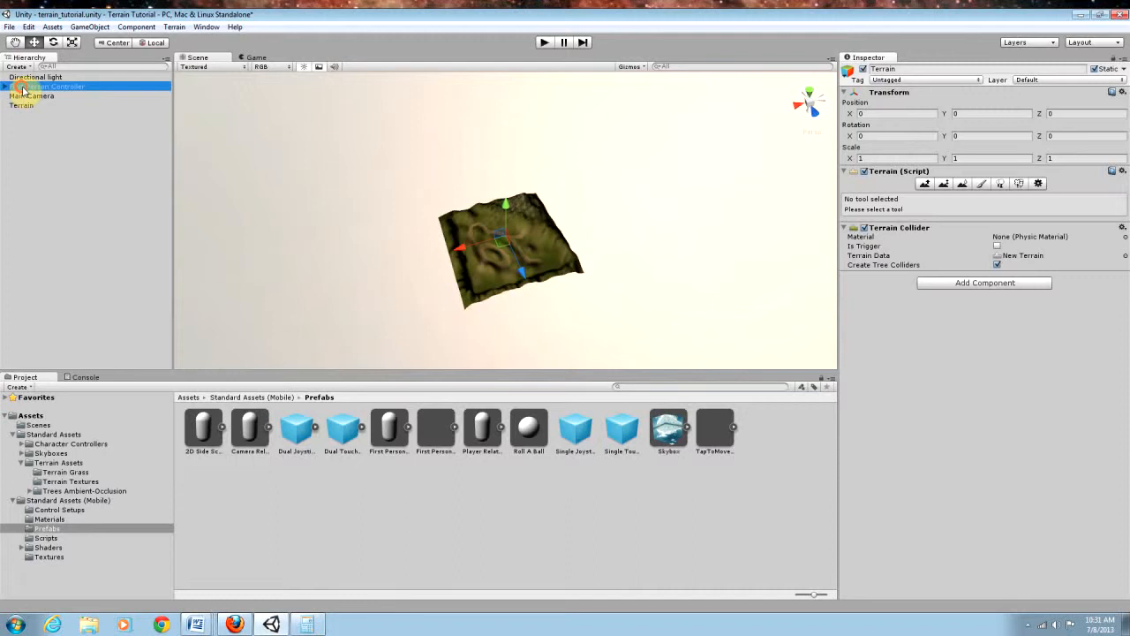
pyautogui.press('f')
pyautogui.moveTo(434, 202); pyautogui.dragTo(1105, 492, button='right')
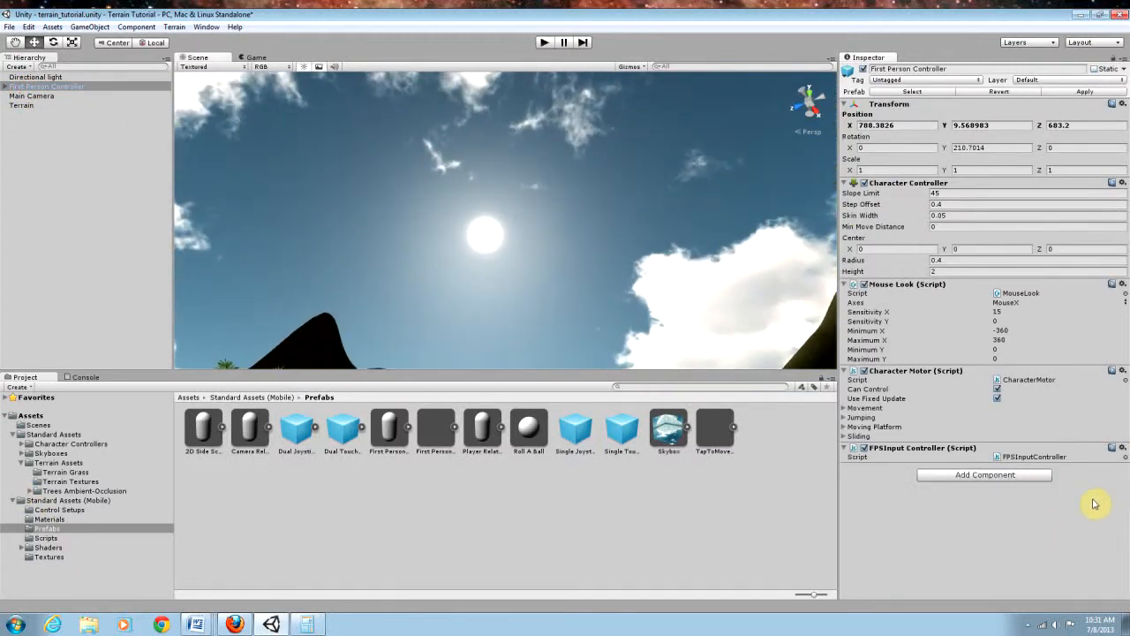
pyautogui.click(53, 78)
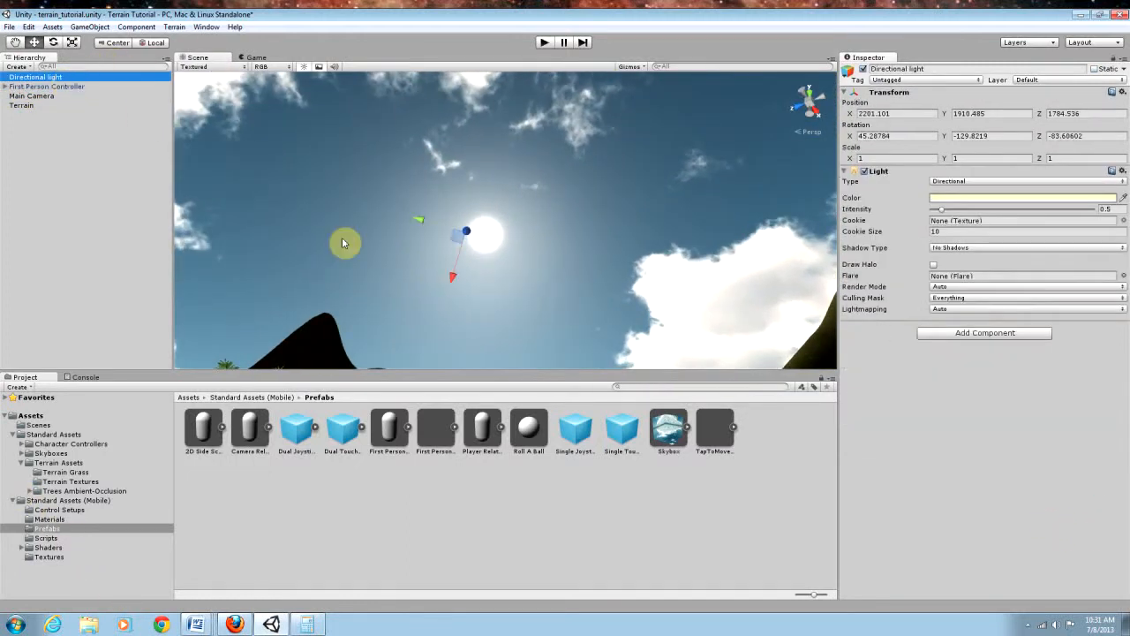
pyautogui.click(461, 243)
pyautogui.moveTo(461, 243); pyautogui.dragTo(477, 248)
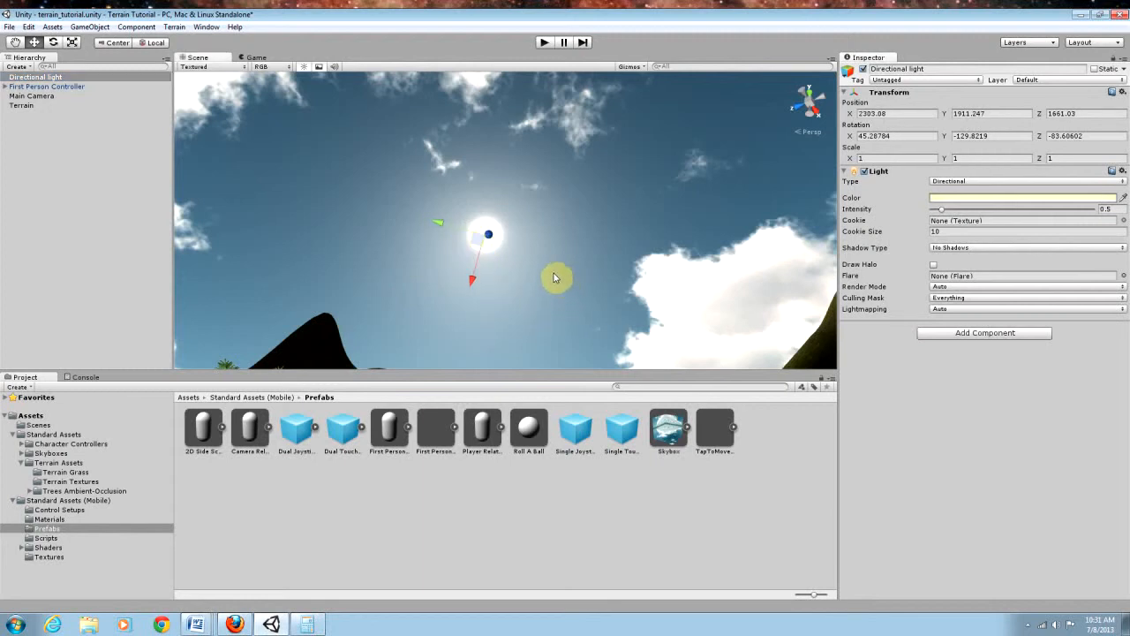
# Step: Open the scene's render settings and browse the textures available for the halo texture without choosing one
pyautogui.moveTo(548, 261); pyautogui.dragTo(517, 297, button='right')
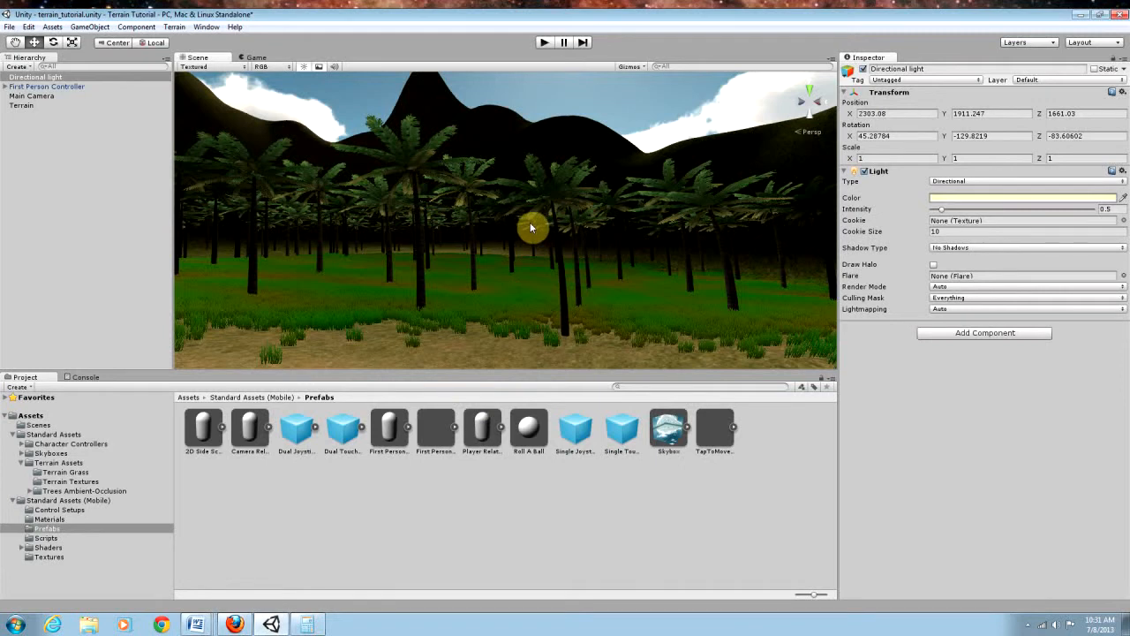
pyautogui.click(29, 27)
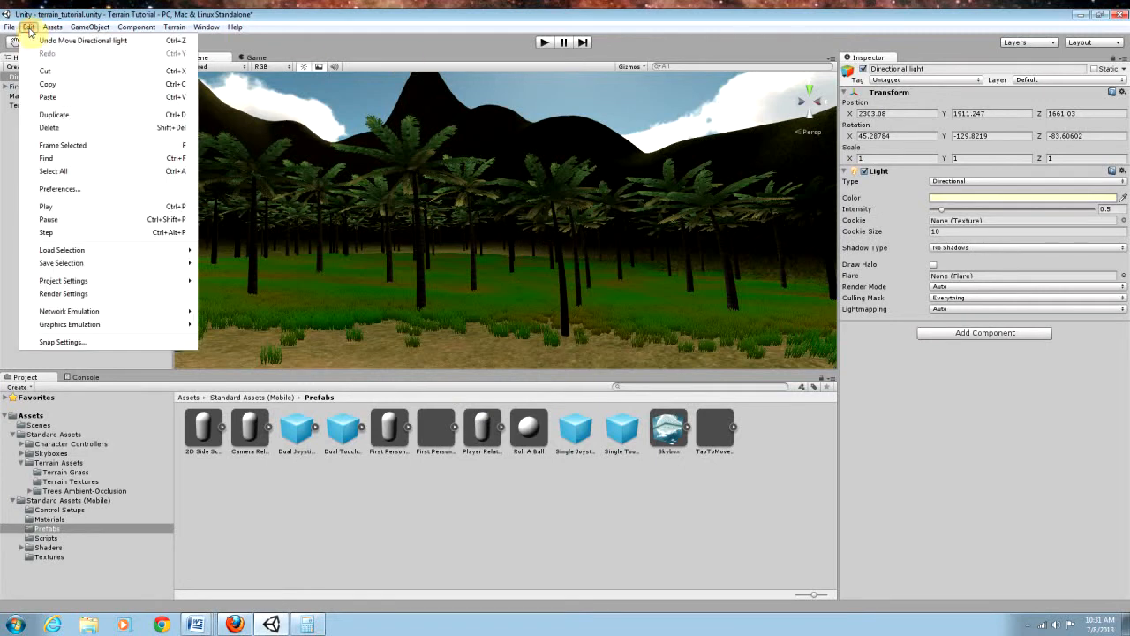
pyautogui.click(84, 294)
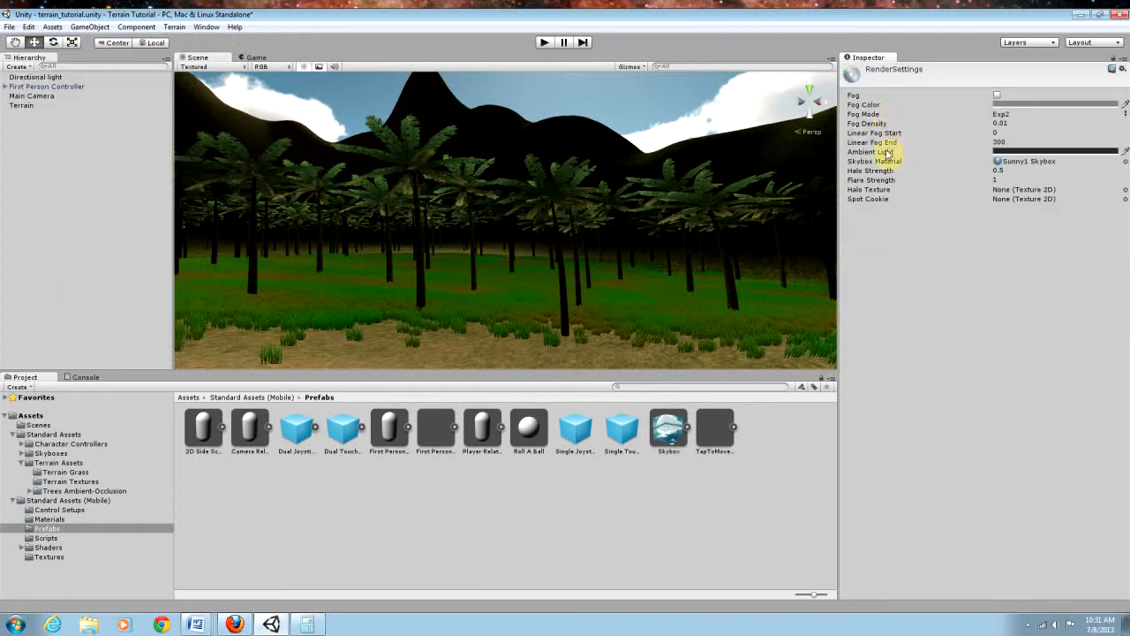
pyautogui.moveTo(887, 177)
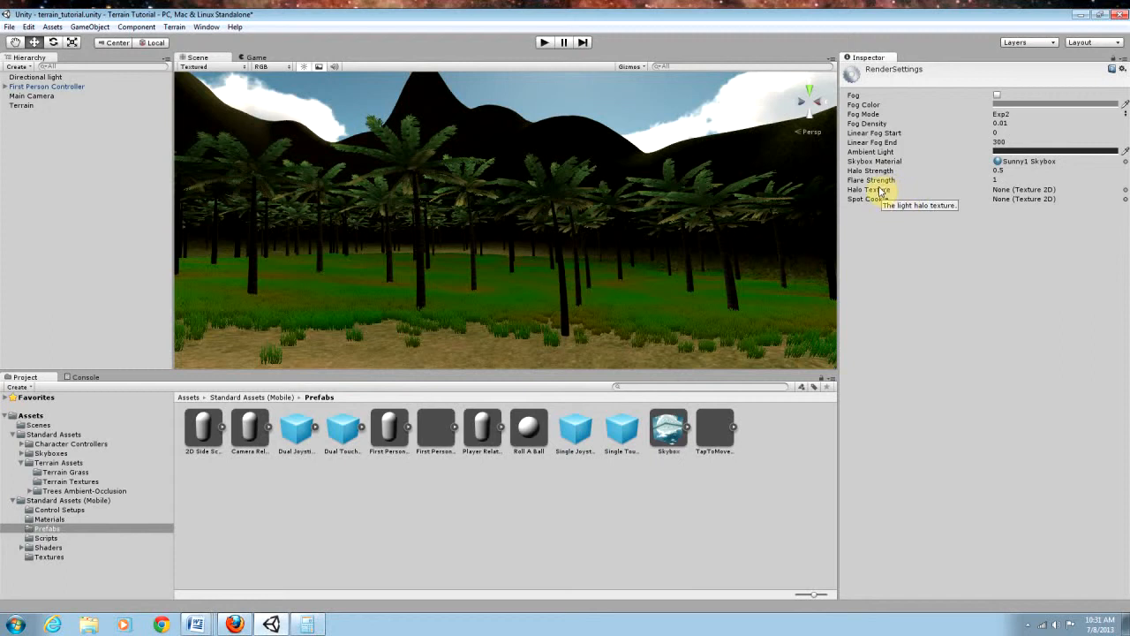
pyautogui.click(1124, 188)
pyautogui.moveTo(121, 59)
pyautogui.mouseDown()
pyautogui.moveTo(118, 175)
pyautogui.moveTo(119, 58)
pyautogui.mouseUp()
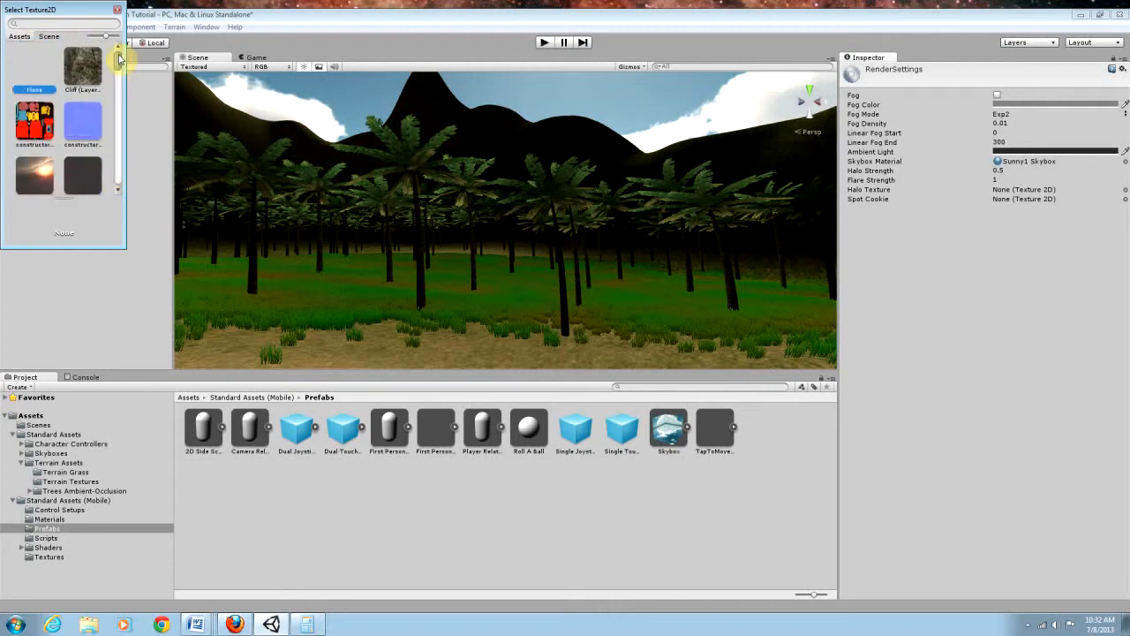
pyautogui.click(117, 9)
# Step: Import all items of the Light Flares package and open its folder in the project assets
pyautogui.click(50, 27)
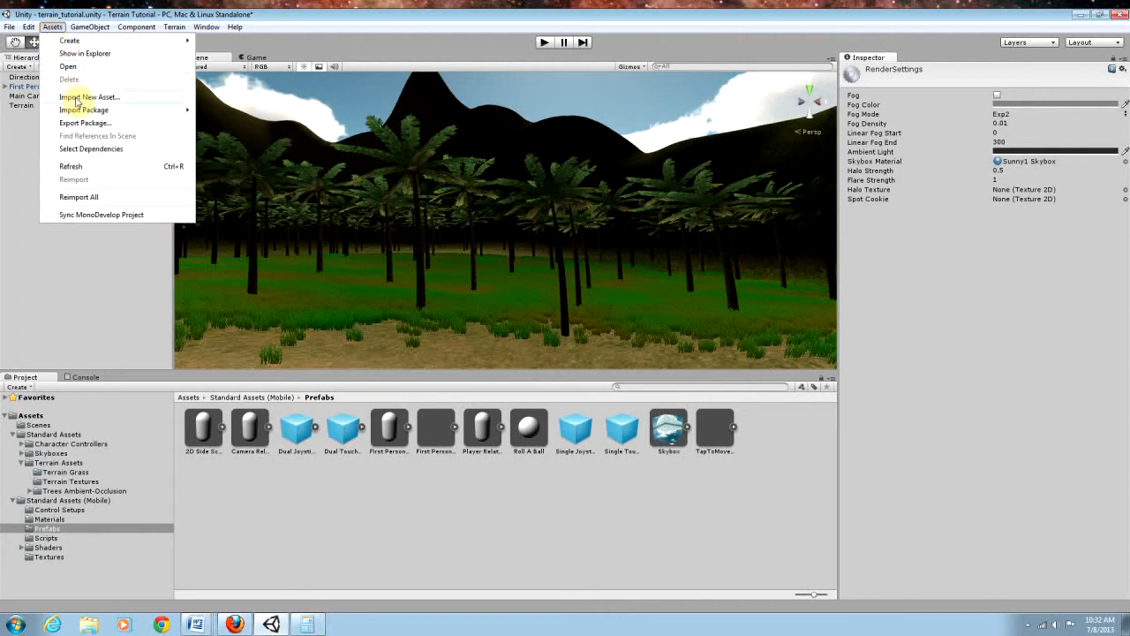
pyautogui.moveTo(81, 109)
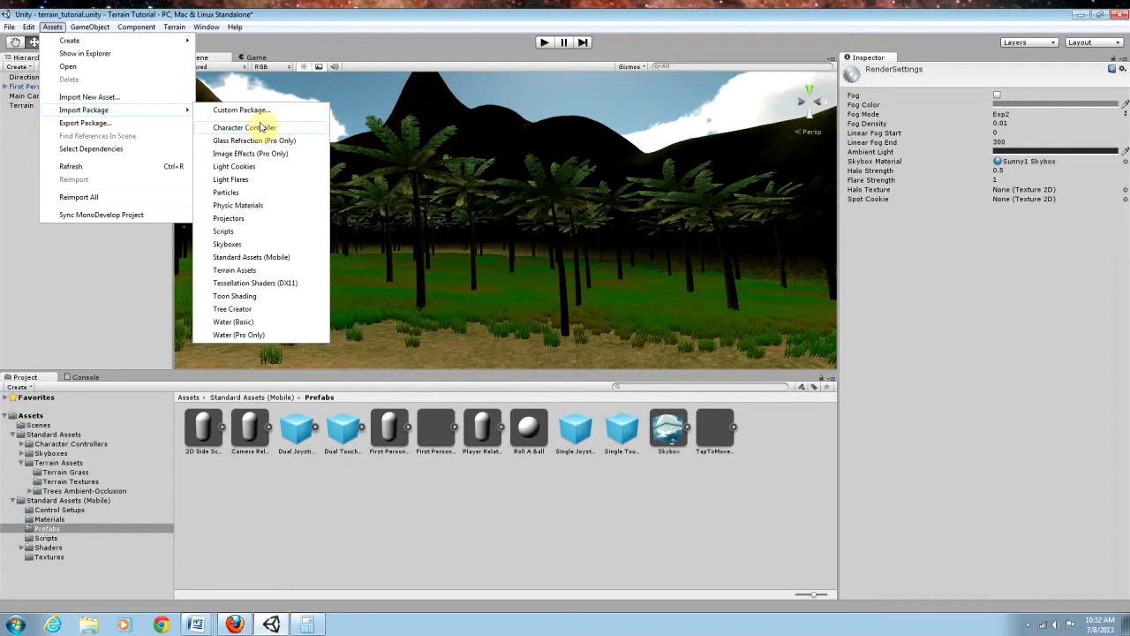
pyautogui.click(261, 181)
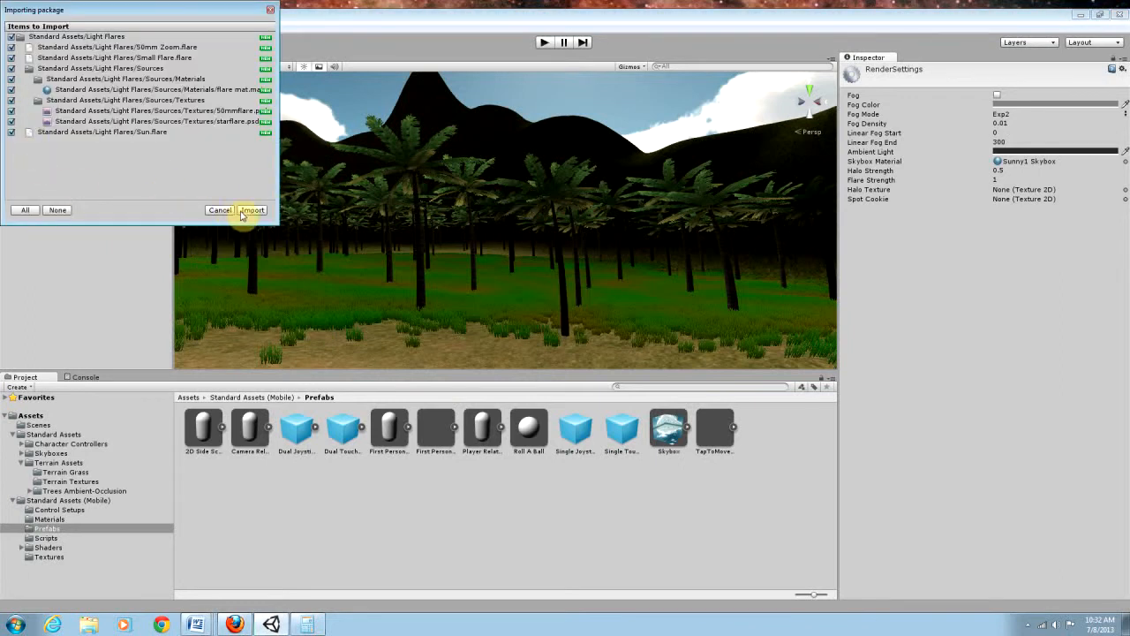
pyautogui.click(253, 211)
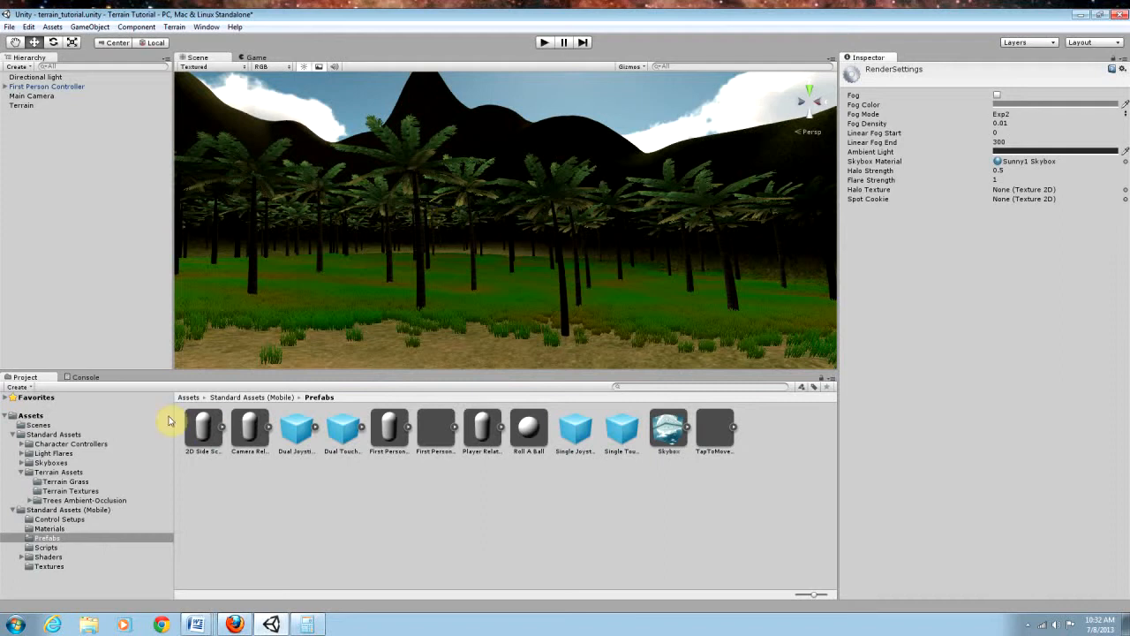
pyautogui.click(22, 453)
pyautogui.click(52, 453)
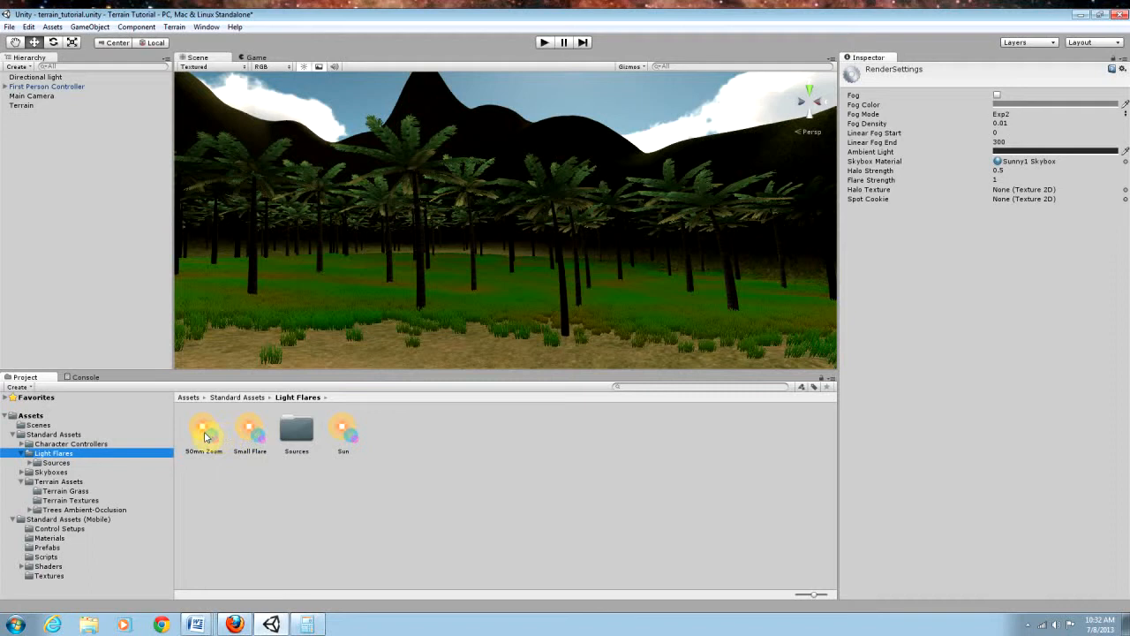
# Step: Look at the Sun flare asset and search the halo texture choices in the render settings for a matching texture
pyautogui.click(345, 432)
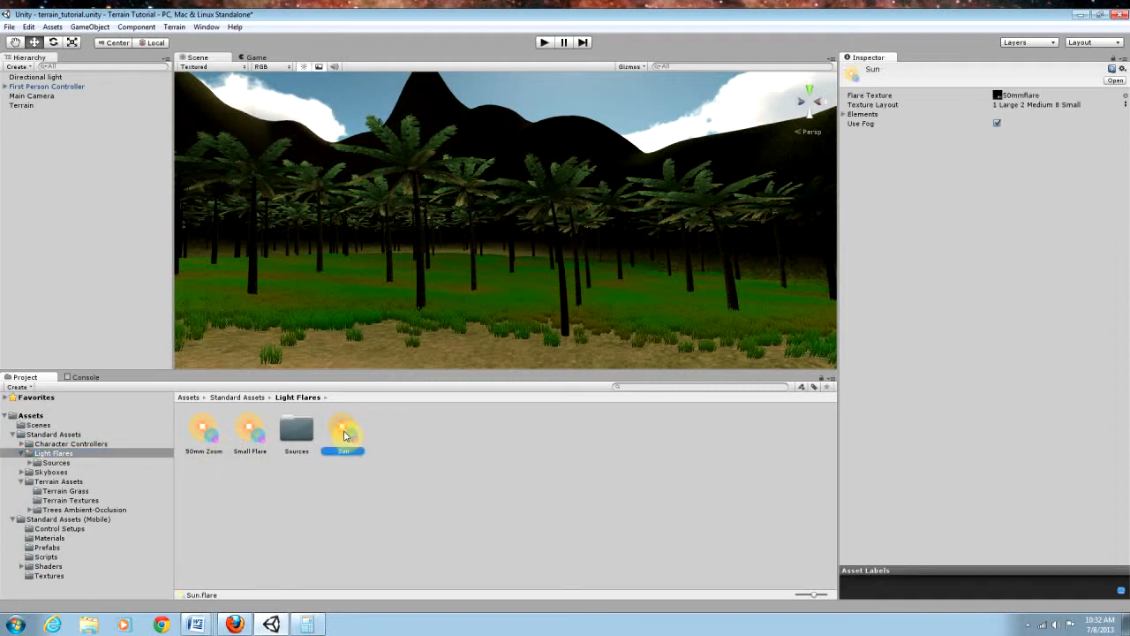
pyautogui.click(30, 28)
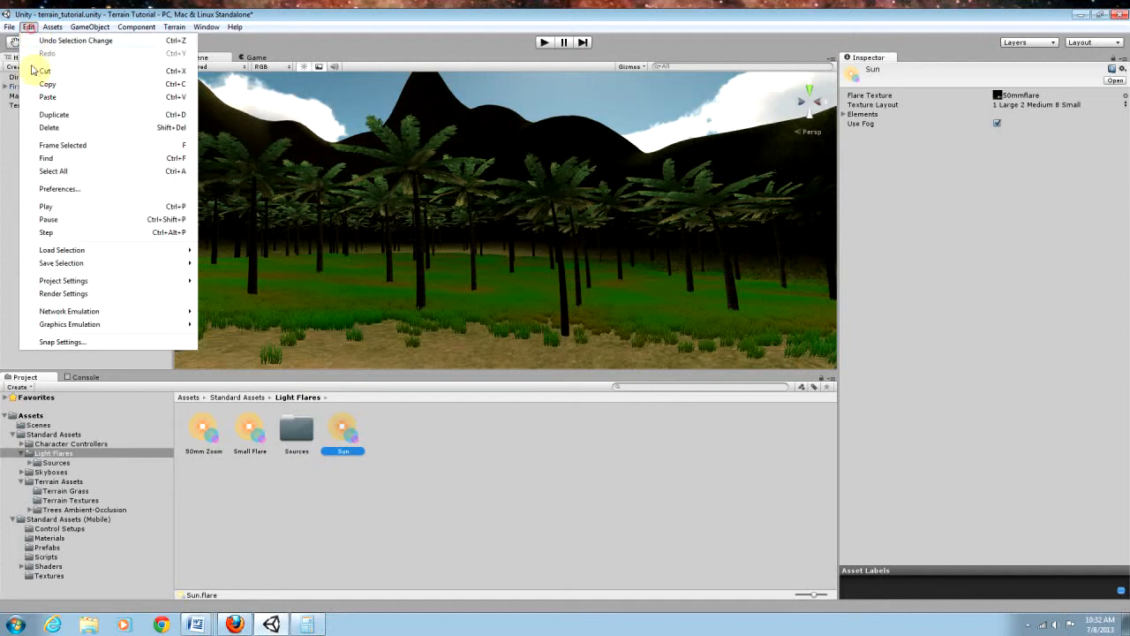
pyautogui.click(60, 293)
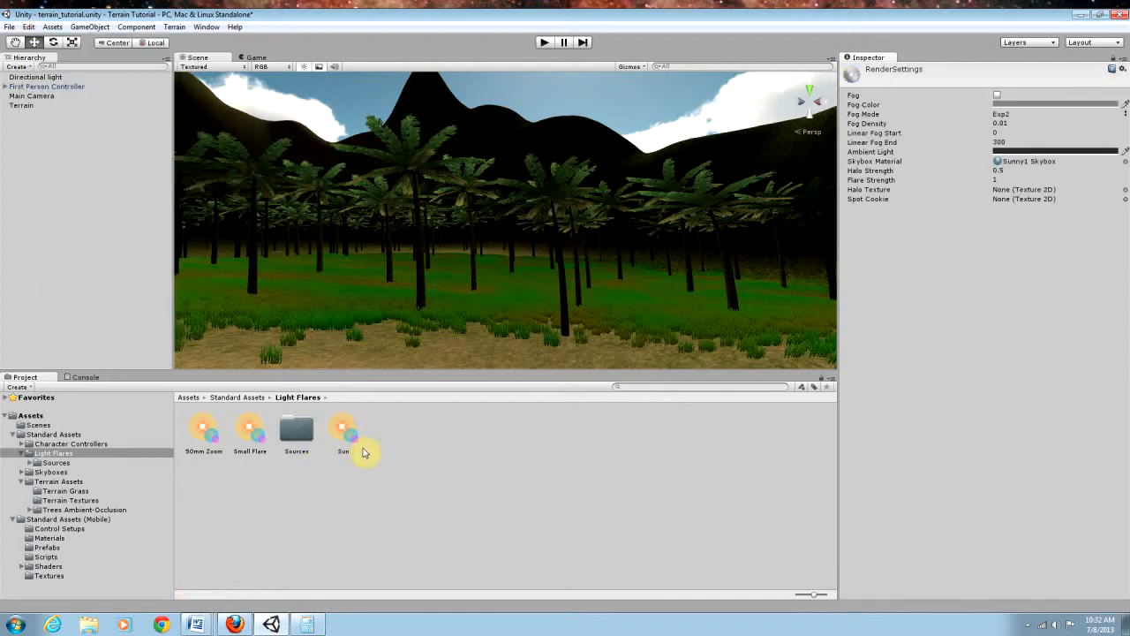
pyautogui.moveTo(354, 439)
pyautogui.mouseDown()
pyautogui.moveTo(769, 366)
pyautogui.moveTo(1065, 214)
pyautogui.moveTo(1056, 190)
pyautogui.moveTo(322, 461)
pyautogui.moveTo(343, 444)
pyautogui.mouseUp()
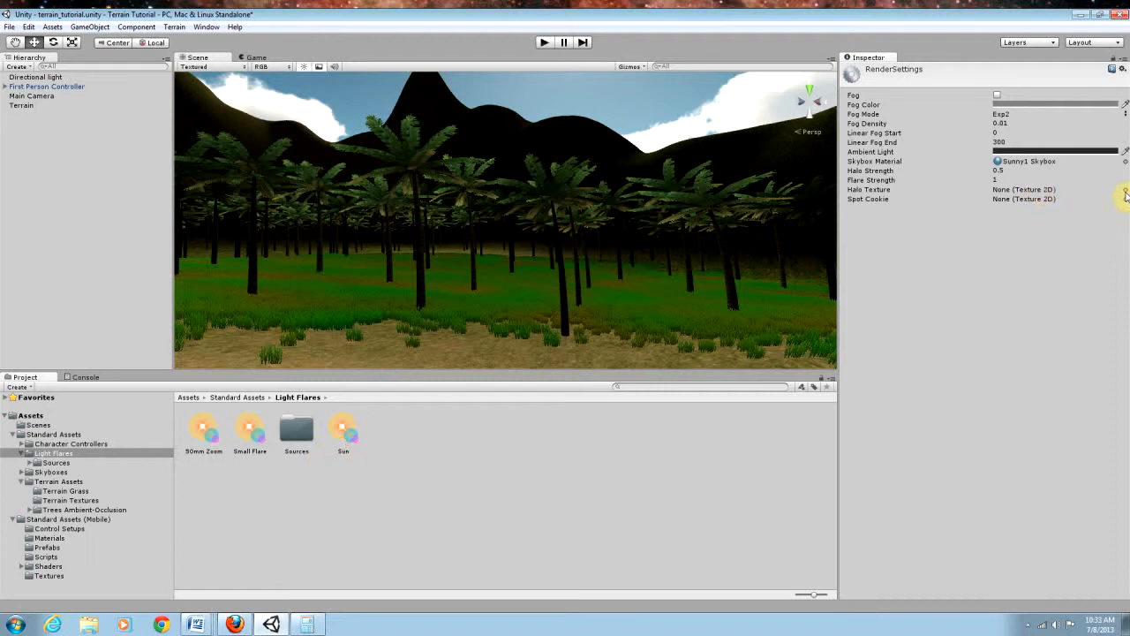
pyautogui.click(1124, 190)
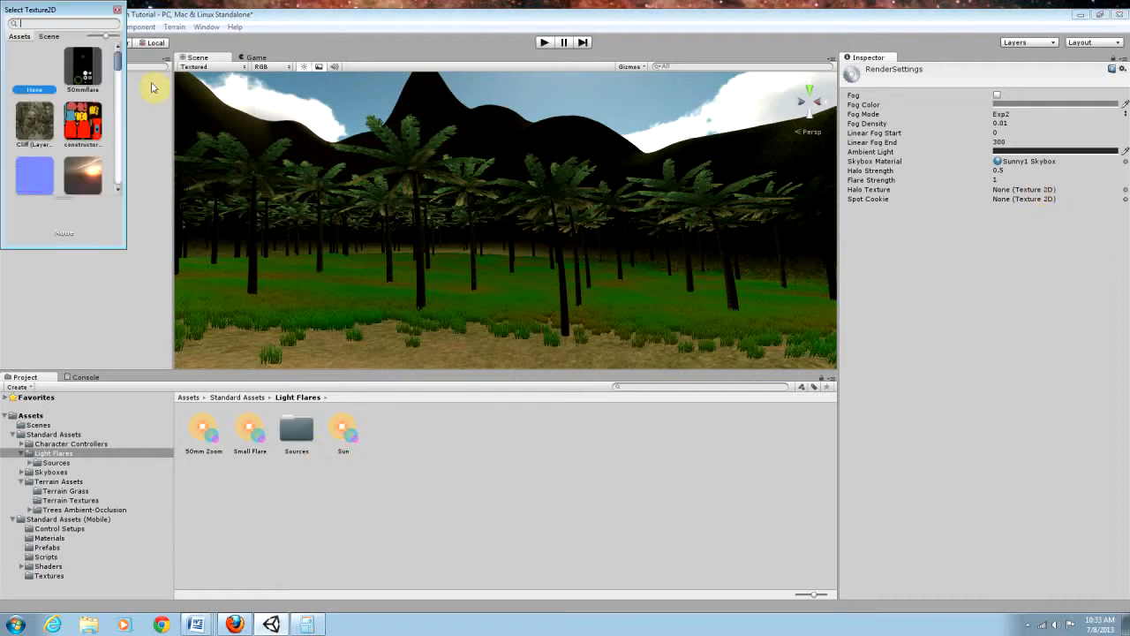
pyautogui.moveTo(116, 64); pyautogui.dragTo(117, 132)
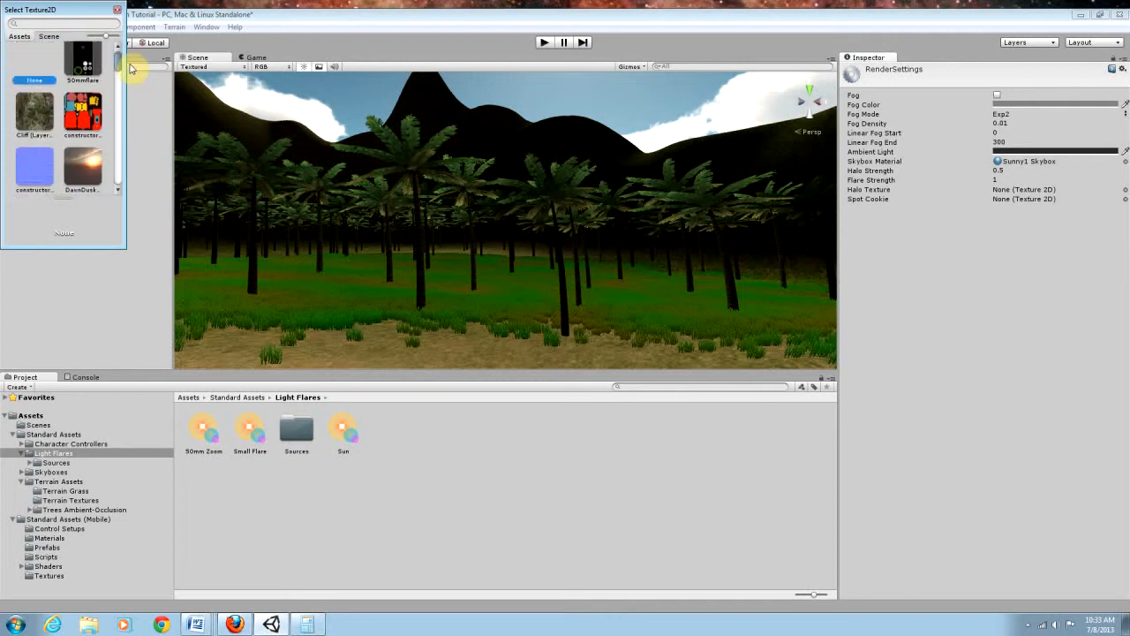
pyautogui.moveTo(127, 91); pyautogui.dragTo(134, 167)
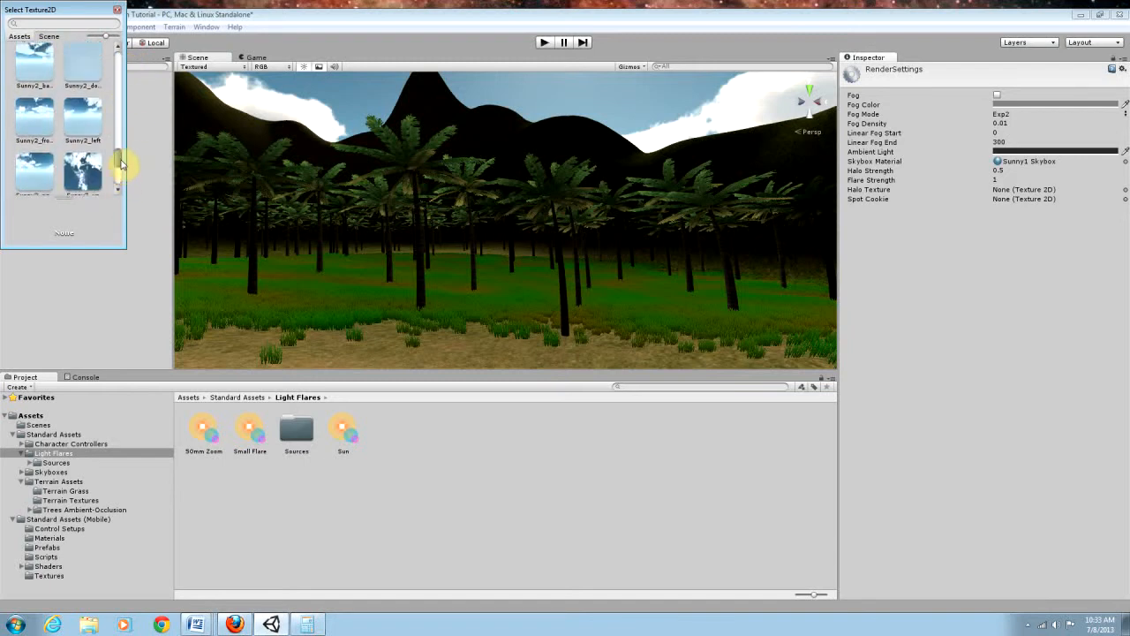
pyautogui.moveTo(121, 147); pyautogui.dragTo(121, 55)
pyautogui.click(333, 427)
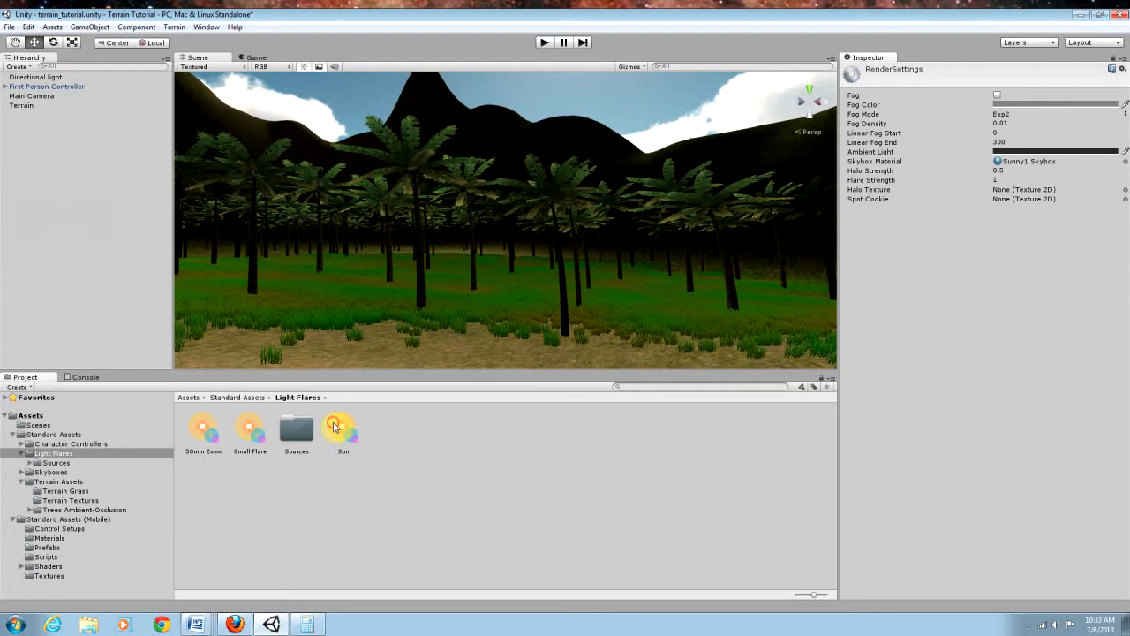
# Step: Compare the properties of the Sun, 50mm Zoom and Small Flare assets
pyautogui.click(344, 432)
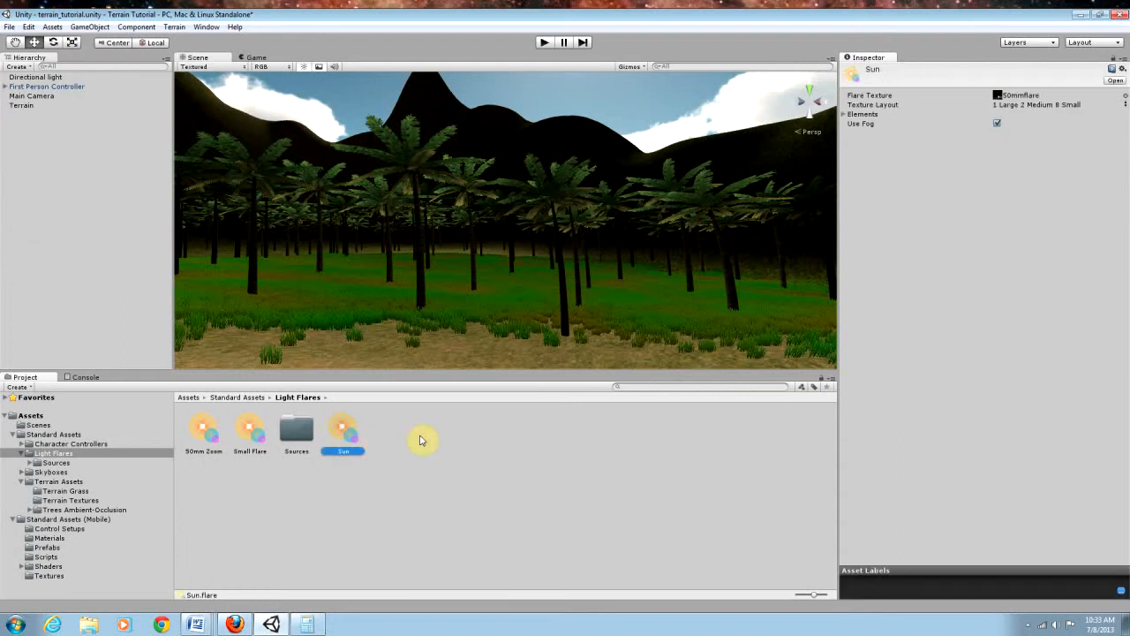
pyautogui.click(206, 436)
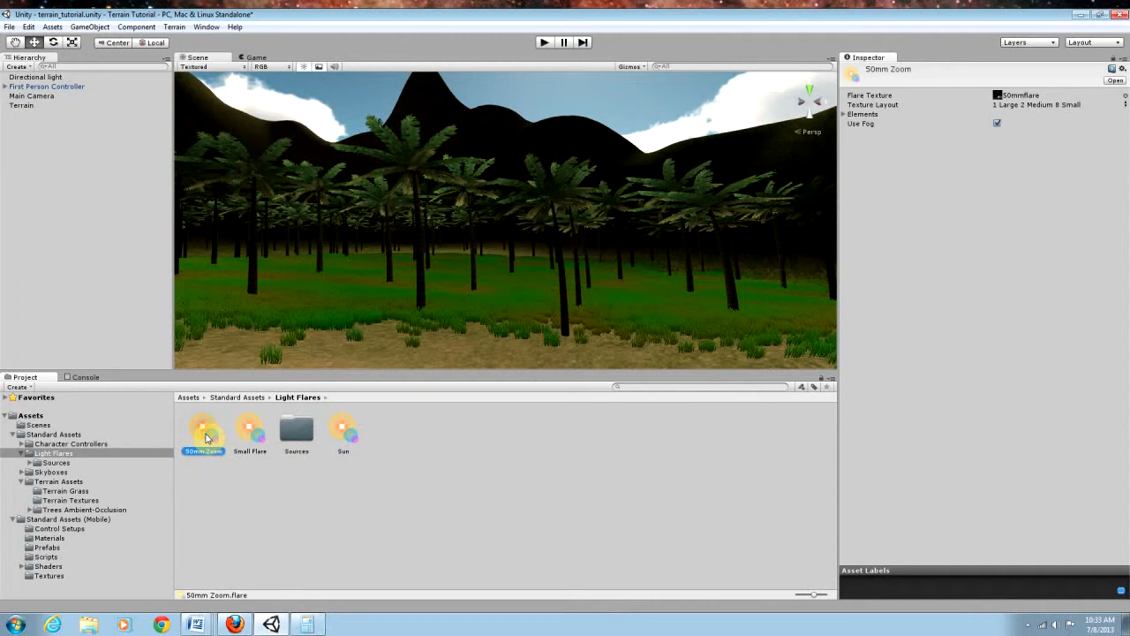
pyautogui.click(249, 431)
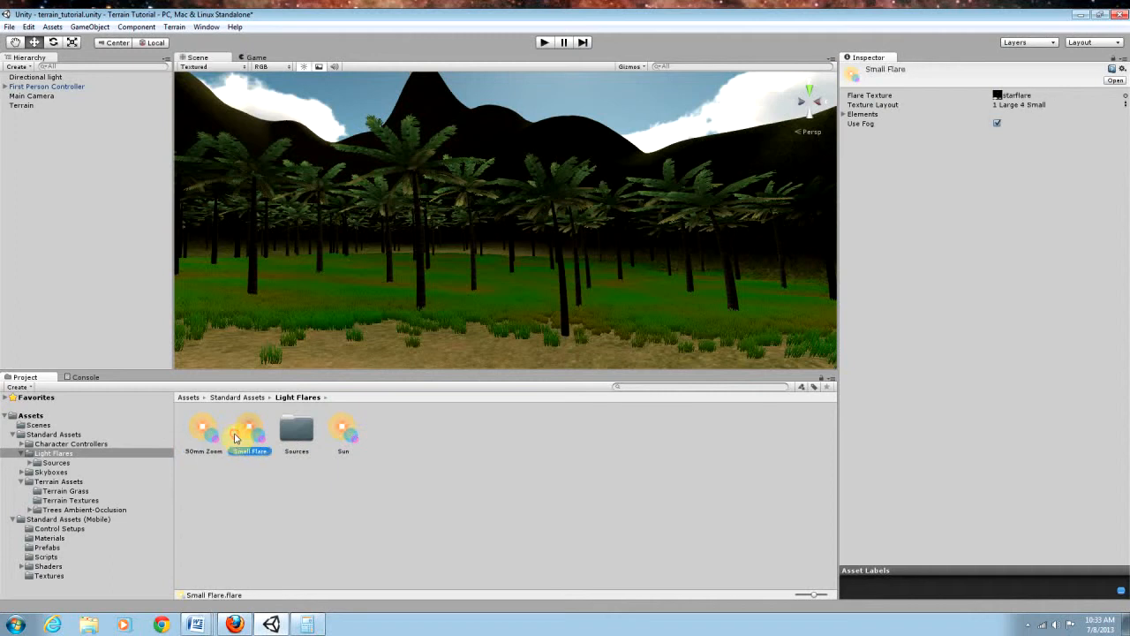
pyautogui.click(349, 431)
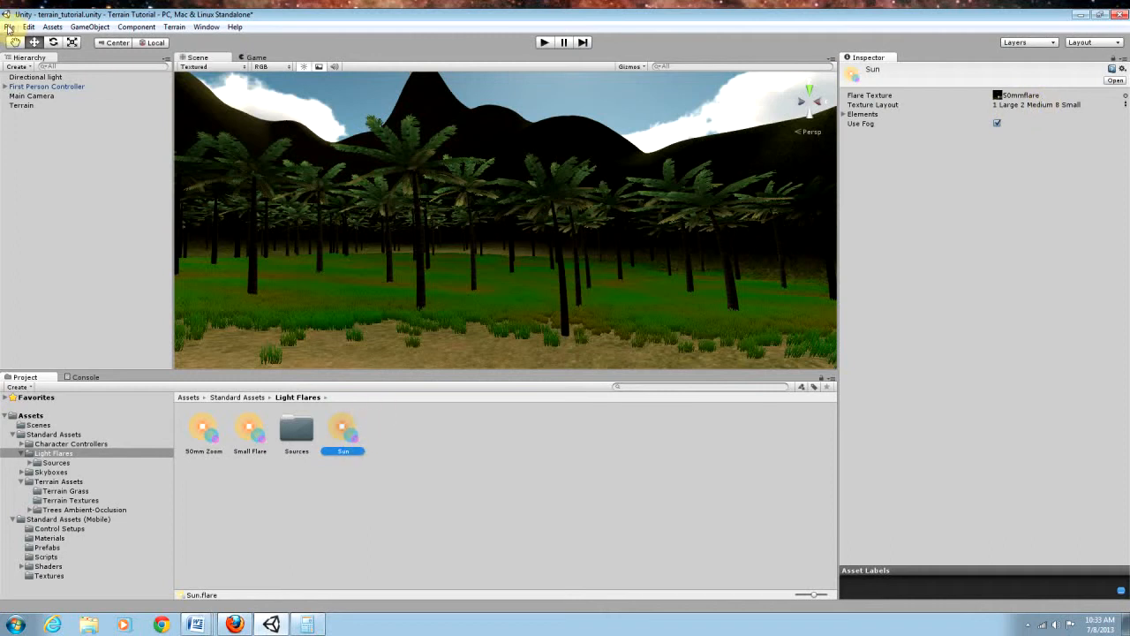
# Step: Set the halo texture in the render settings to 50mmflare and check the sun in play mode
pyautogui.click(51, 28)
pyautogui.moveTo(29, 26)
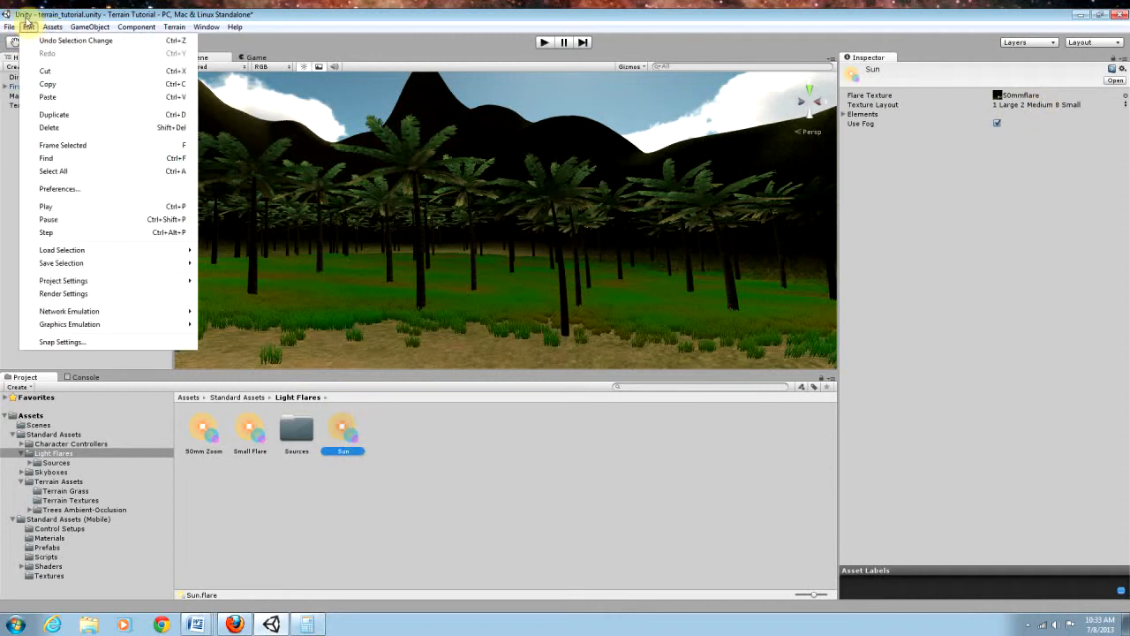
pyautogui.click(77, 294)
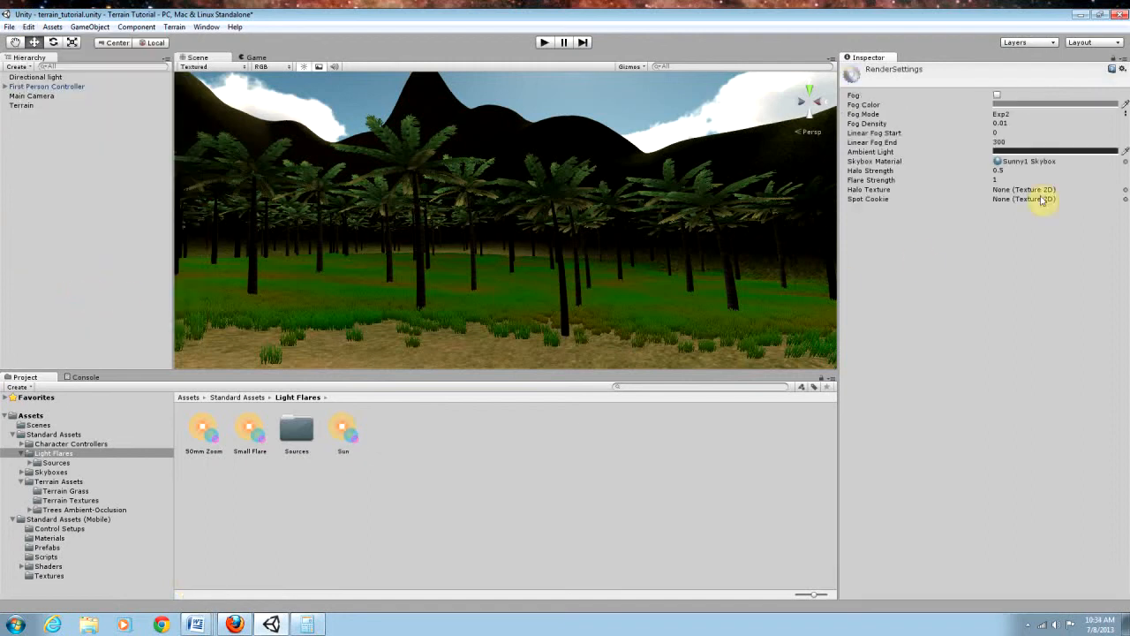
pyautogui.click(1125, 190)
pyautogui.doubleClick(85, 71)
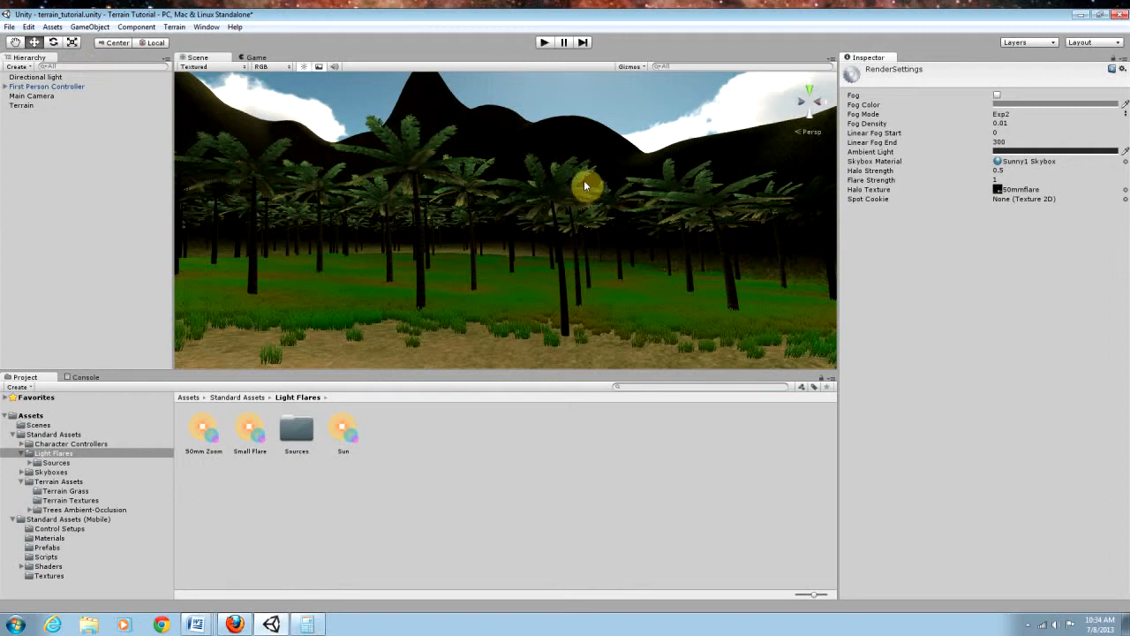
pyautogui.click(544, 43)
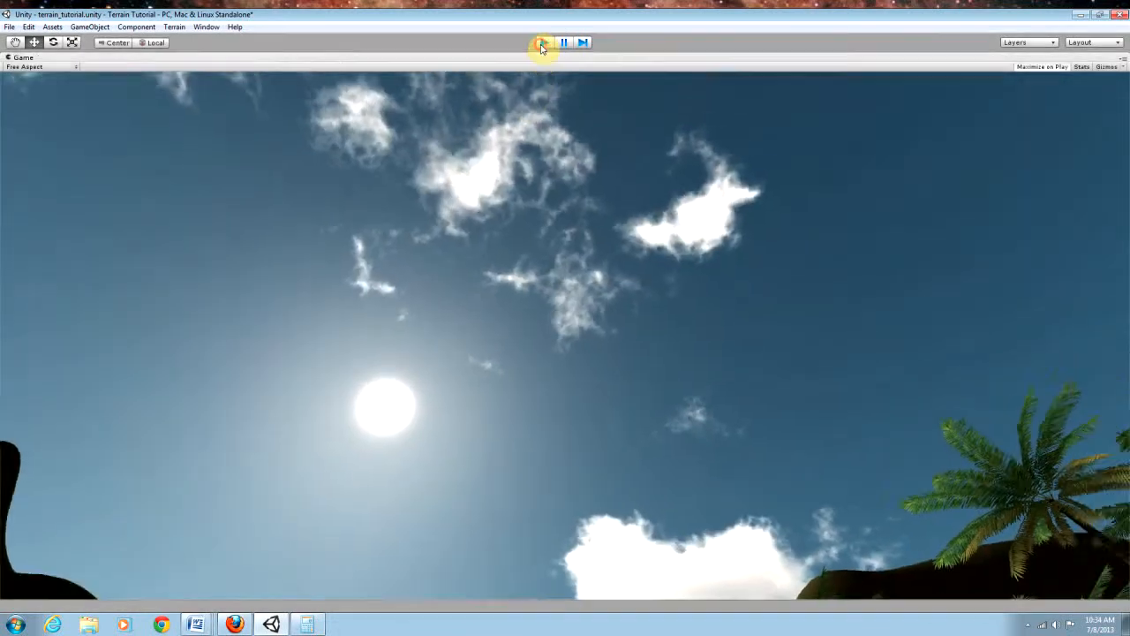
pyautogui.click(542, 43)
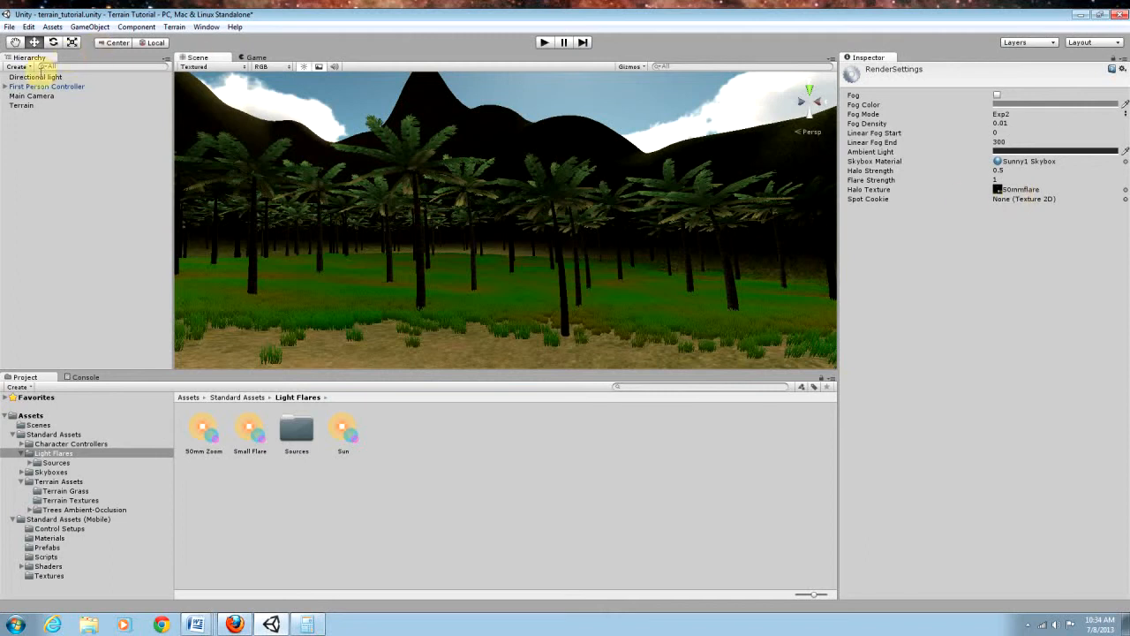
# Step: Enable Draw Halo on the directional light, assign the Sun flare to it and check the sky in play mode
pyautogui.click(39, 78)
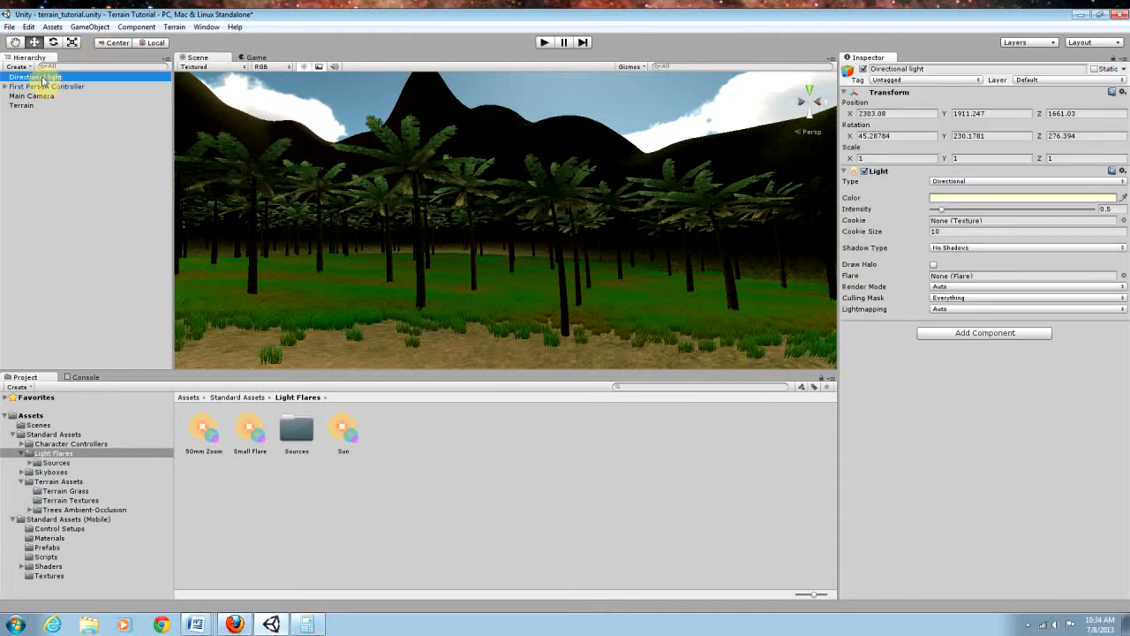
pyautogui.click(934, 265)
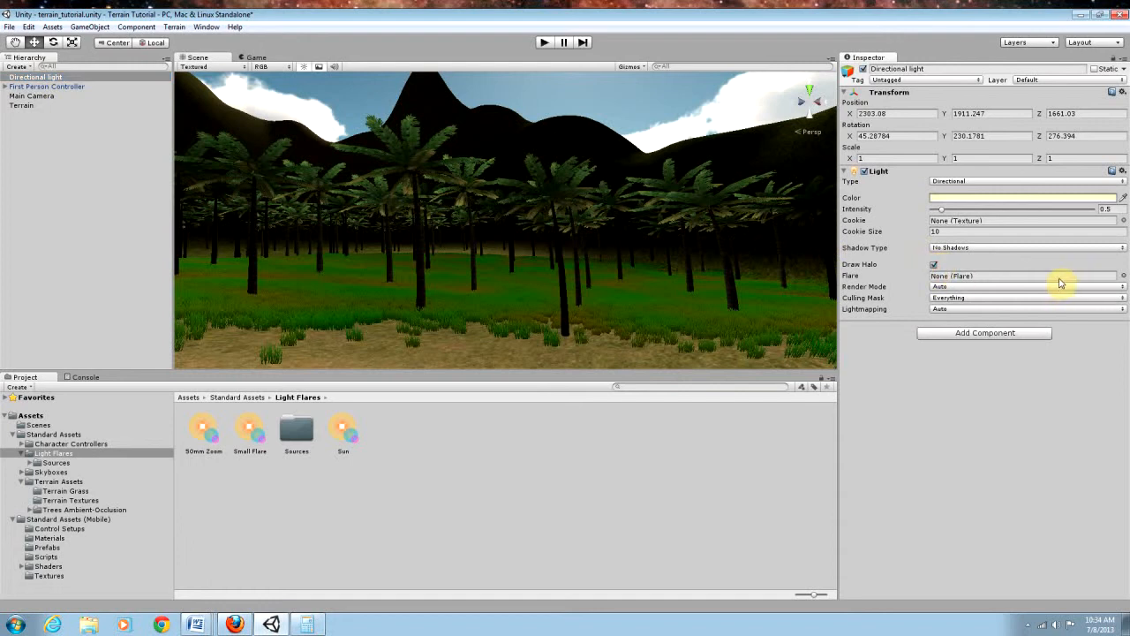
pyautogui.moveTo(340, 446); pyautogui.dragTo(38, 79)
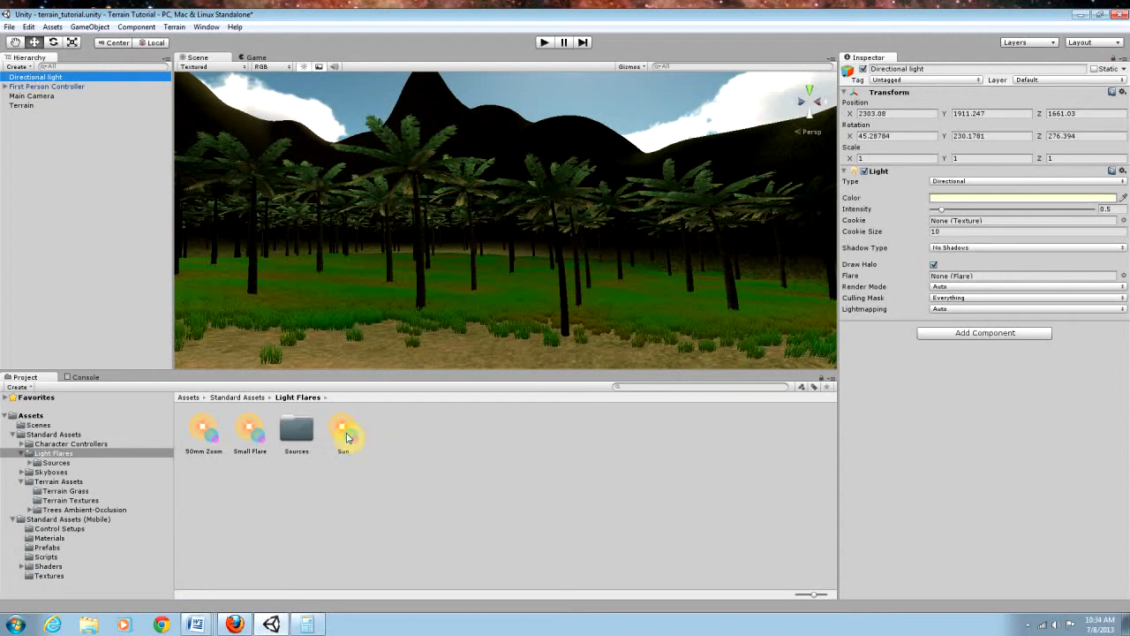
pyautogui.moveTo(347, 438); pyautogui.dragTo(978, 279)
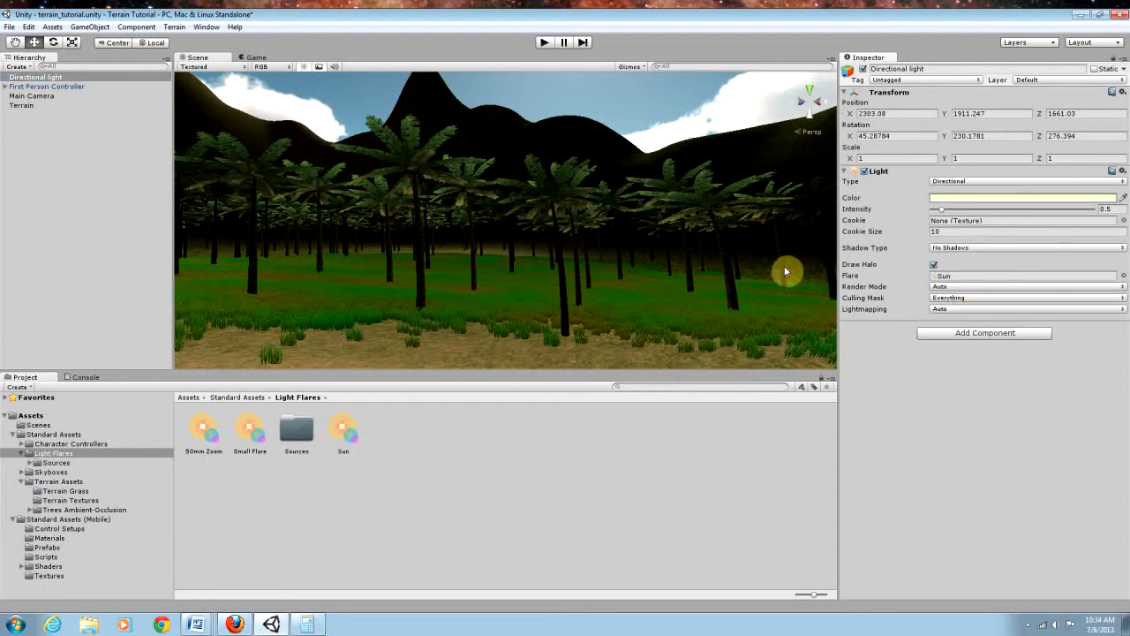
pyautogui.click(547, 42)
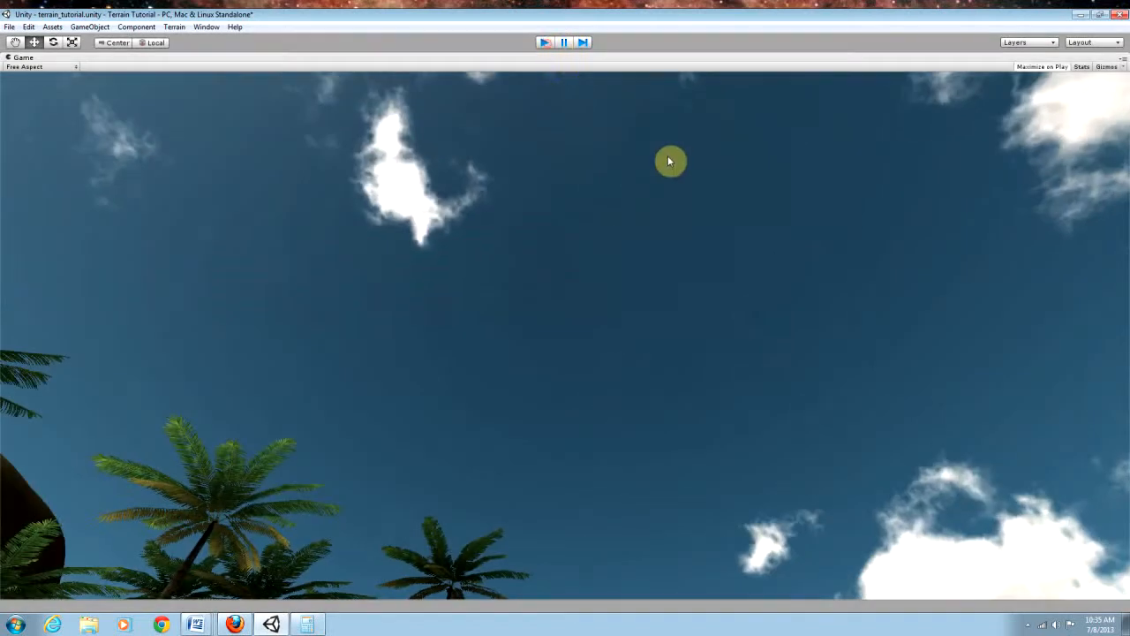
pyautogui.hotkey('ctrl', 'p')
# Step: Nudge the directional light to about X 2309, Y 1916, Z 1648 and rotate it to about X 47, Y 237, Z 281
pyautogui.keyDown('alt'); pyautogui.moveTo(695, 198); pyautogui.dragTo(746, 88); pyautogui.keyUp('alt')
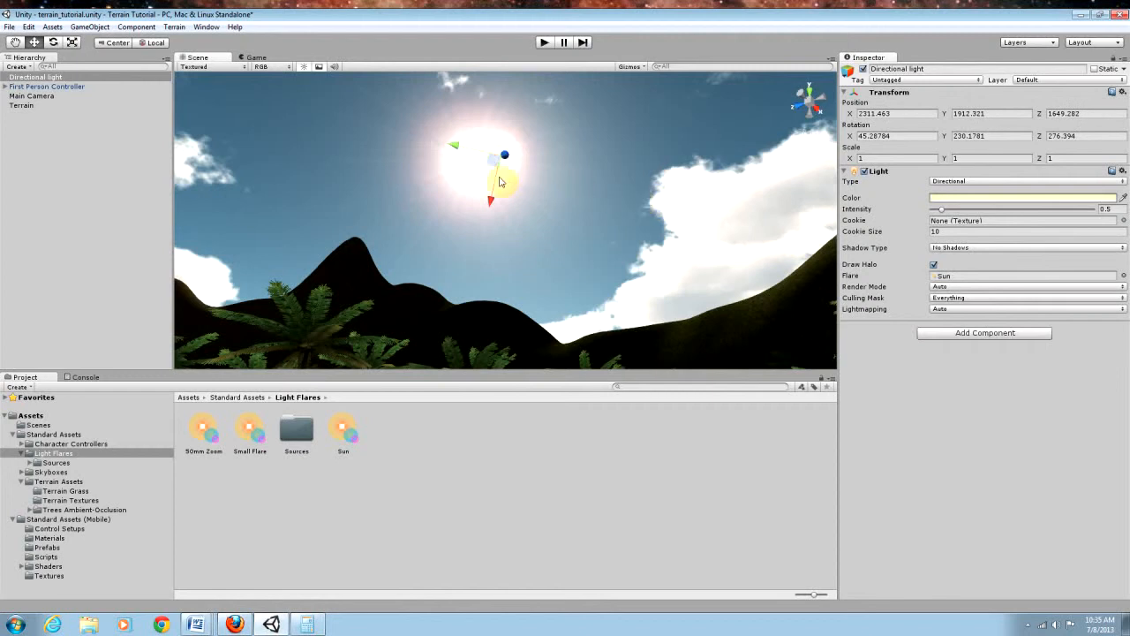
pyautogui.click(934, 265)
pyautogui.moveTo(494, 162)
pyautogui.mouseDown()
pyautogui.moveTo(532, 161)
pyautogui.moveTo(499, 160)
pyautogui.mouseUp()
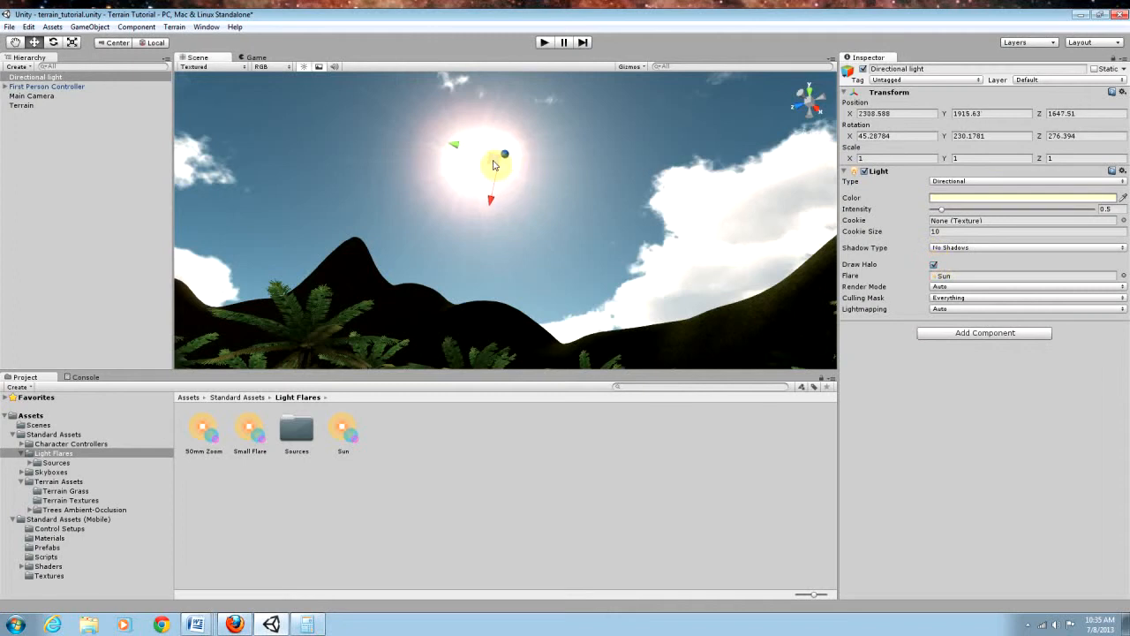
pyautogui.click(53, 41)
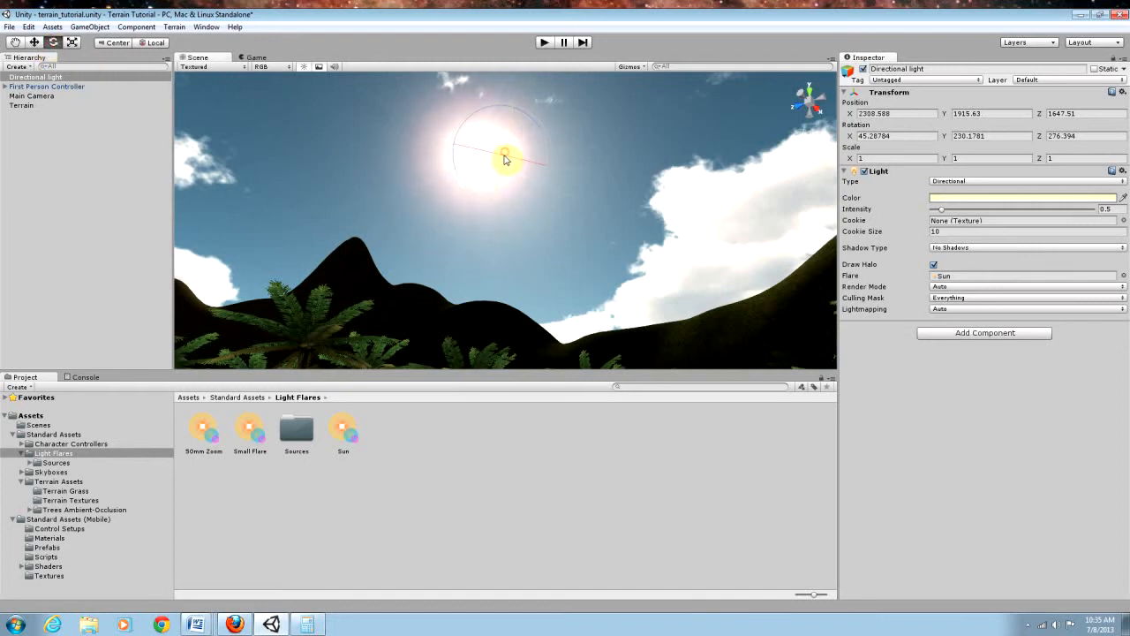
pyautogui.moveTo(522, 158); pyautogui.dragTo(518, 163)
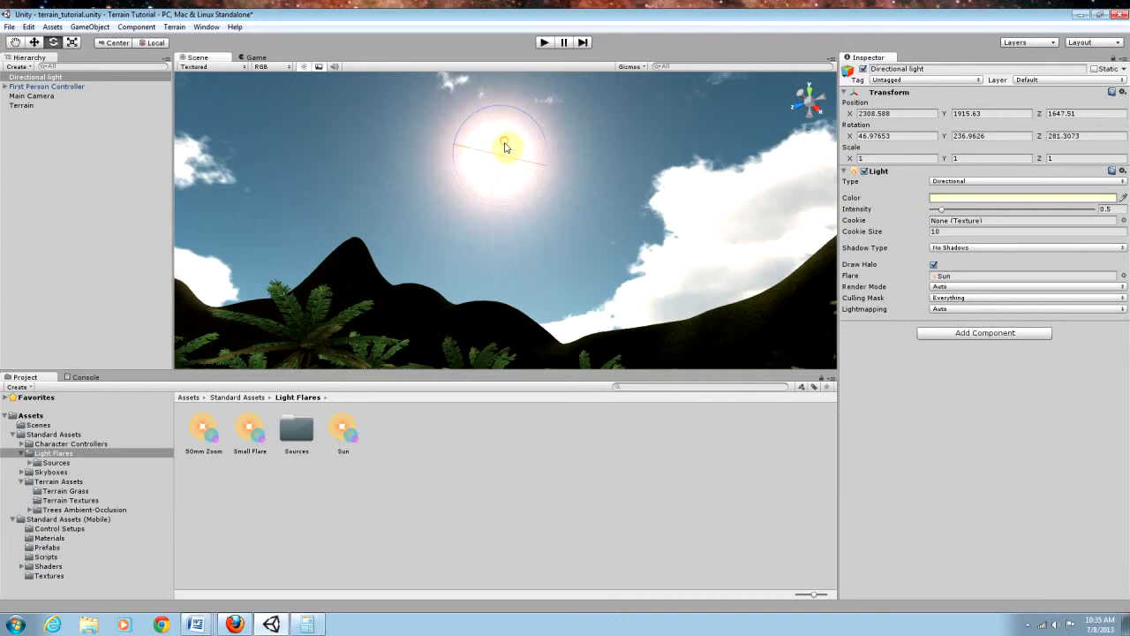
# Step: Check the sun flare in play mode and survey the lit terrain in the scene
pyautogui.click(544, 42)
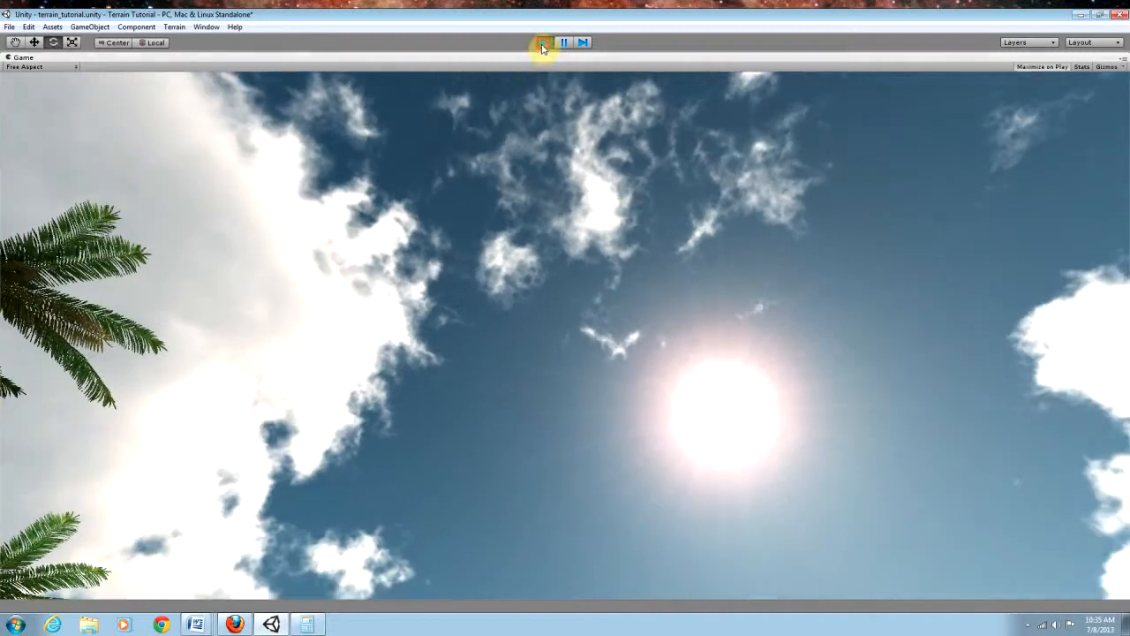
pyautogui.click(544, 43)
pyautogui.moveTo(636, 225); pyautogui.dragTo(7, 289, button='right')
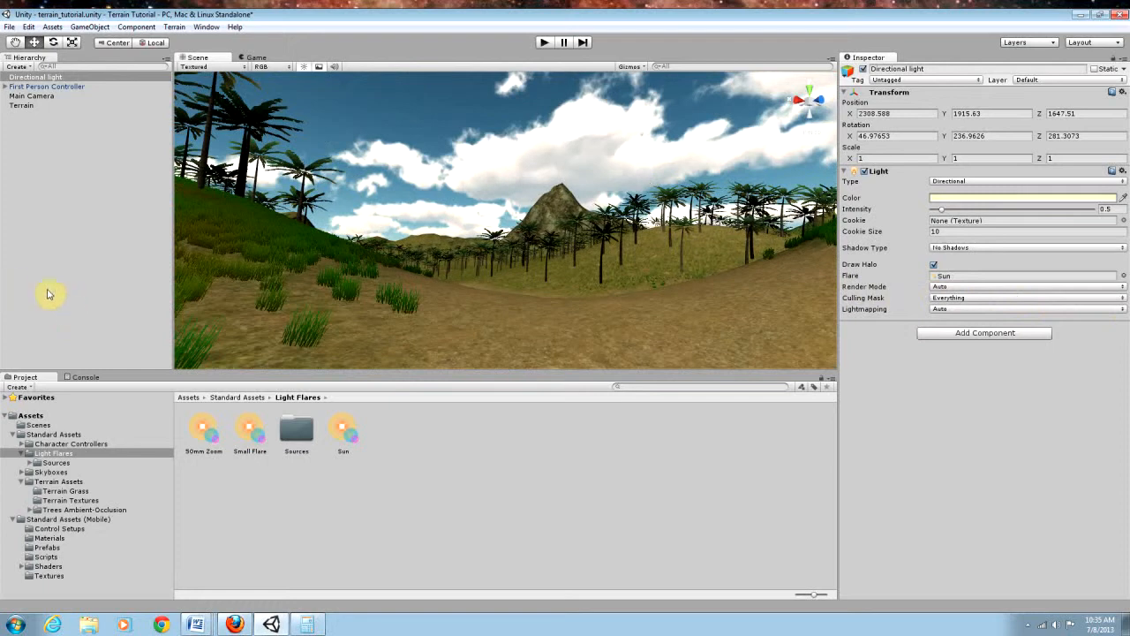
pyautogui.moveTo(534, 249); pyautogui.dragTo(413, 260, button='right')
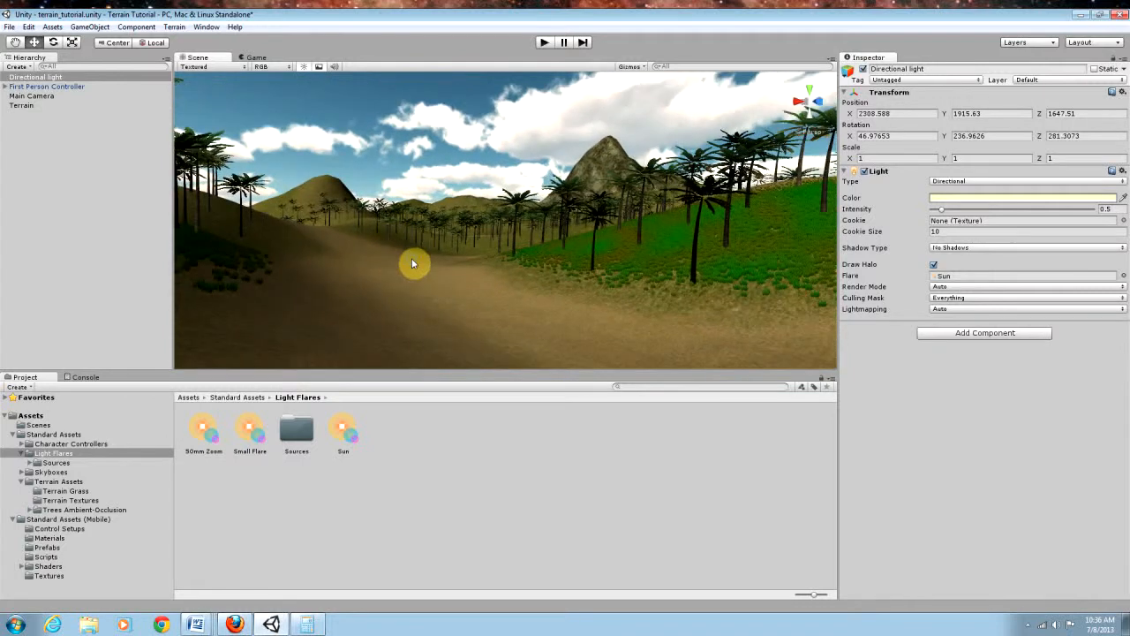